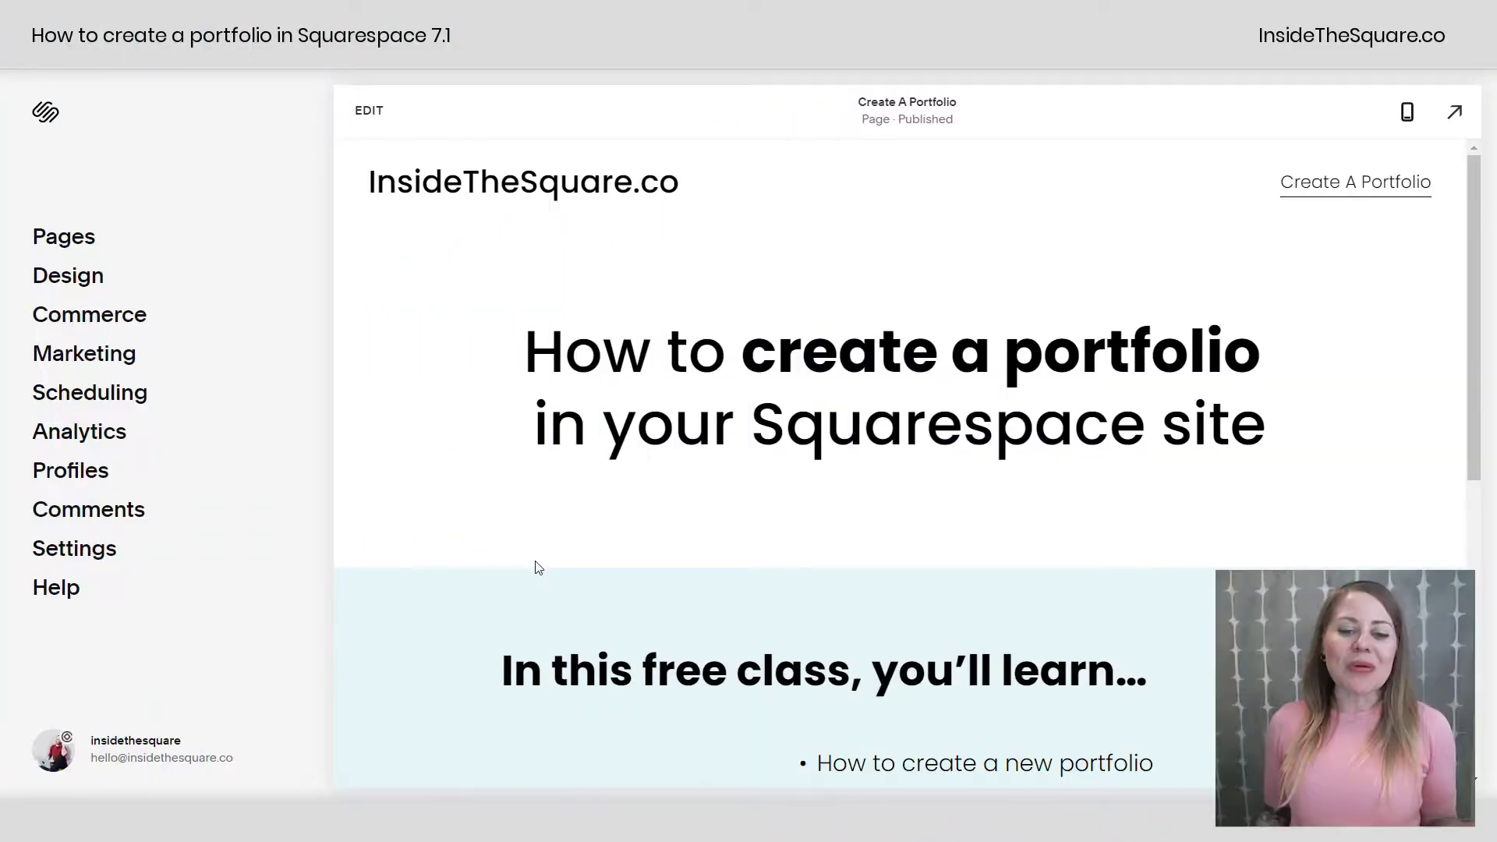
- Read the help article and highlight the bullet about creating a portfolio
scroll(601, 616, down, 6)
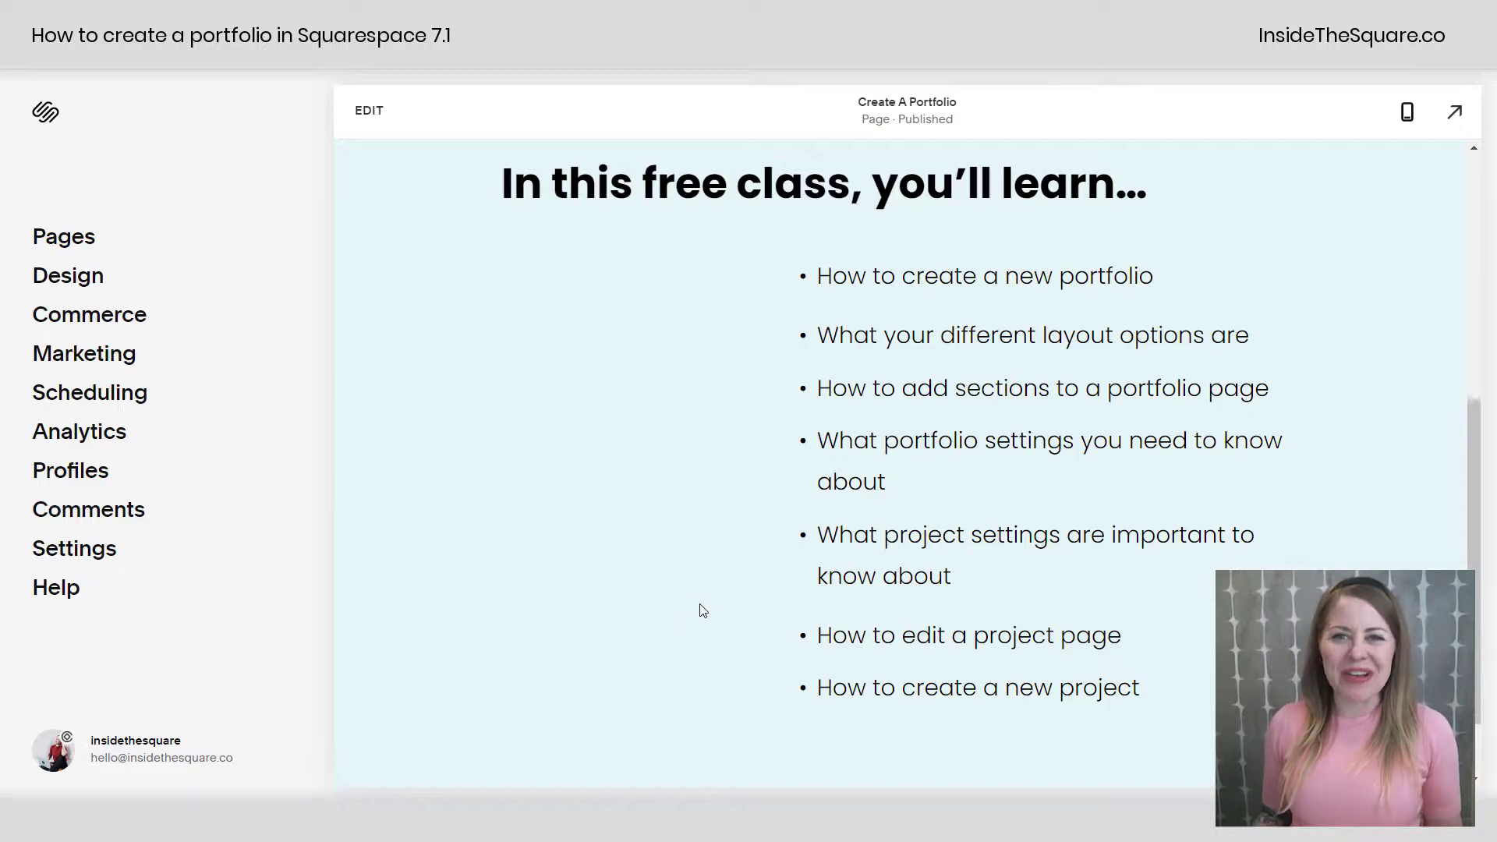
triple_click(824, 275)
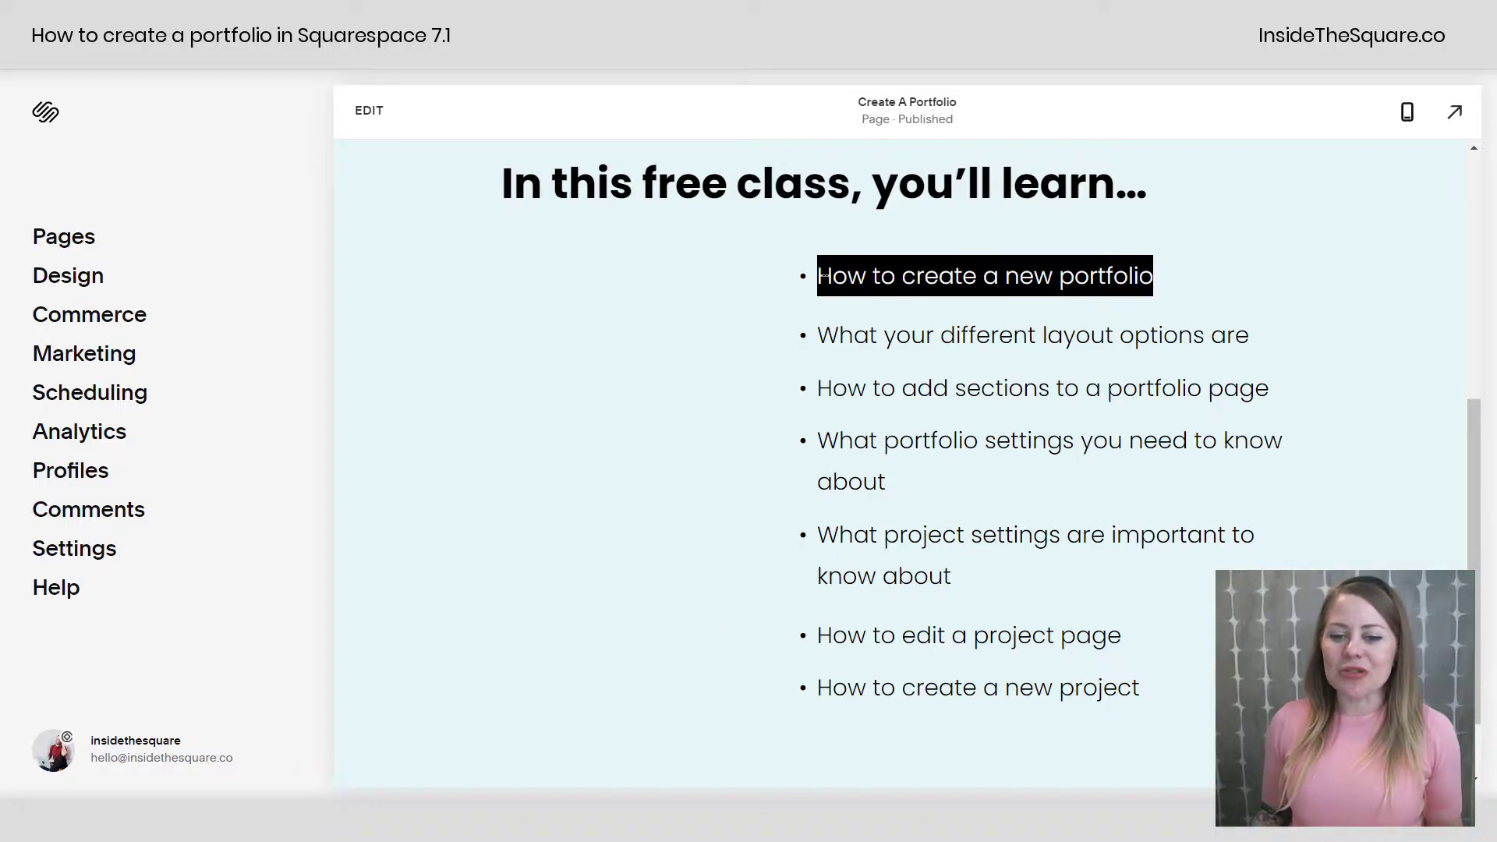
scroll(775, 361, up, 6)
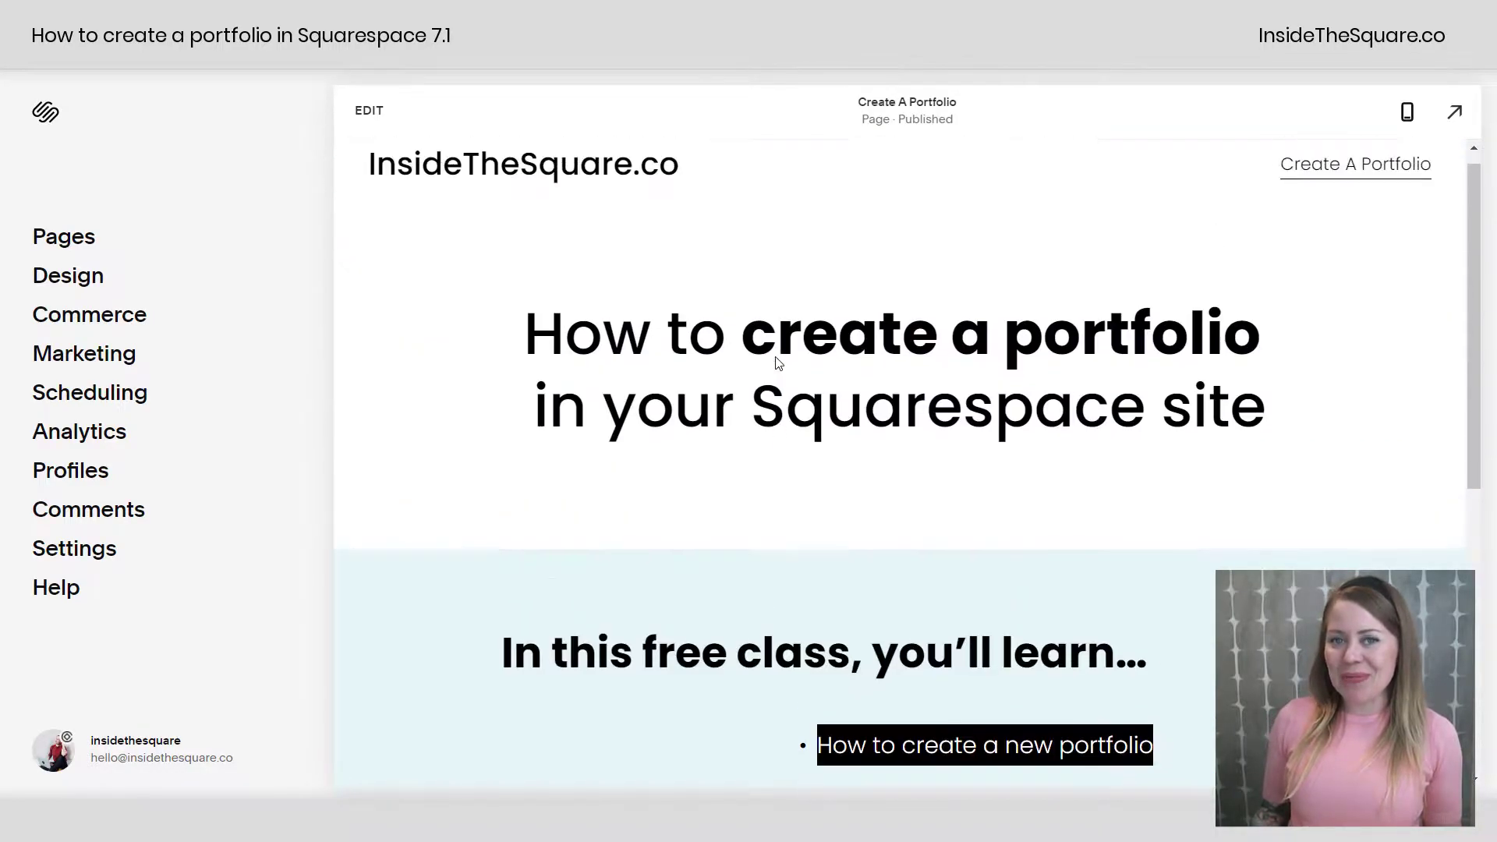
- From Pages, add a Portfolio collection page under Not Linked
click(70, 248)
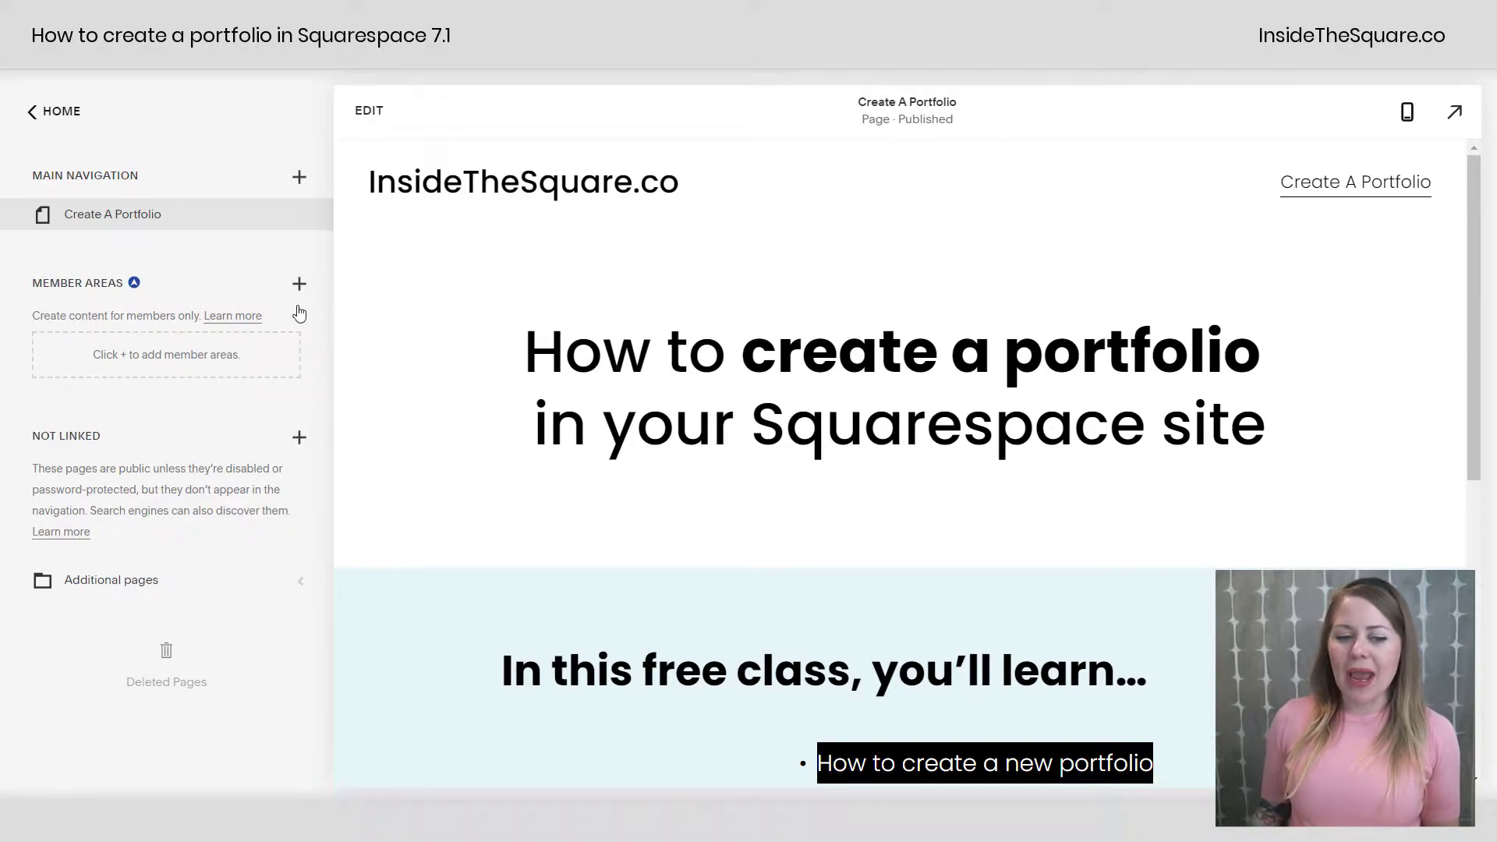
click(300, 438)
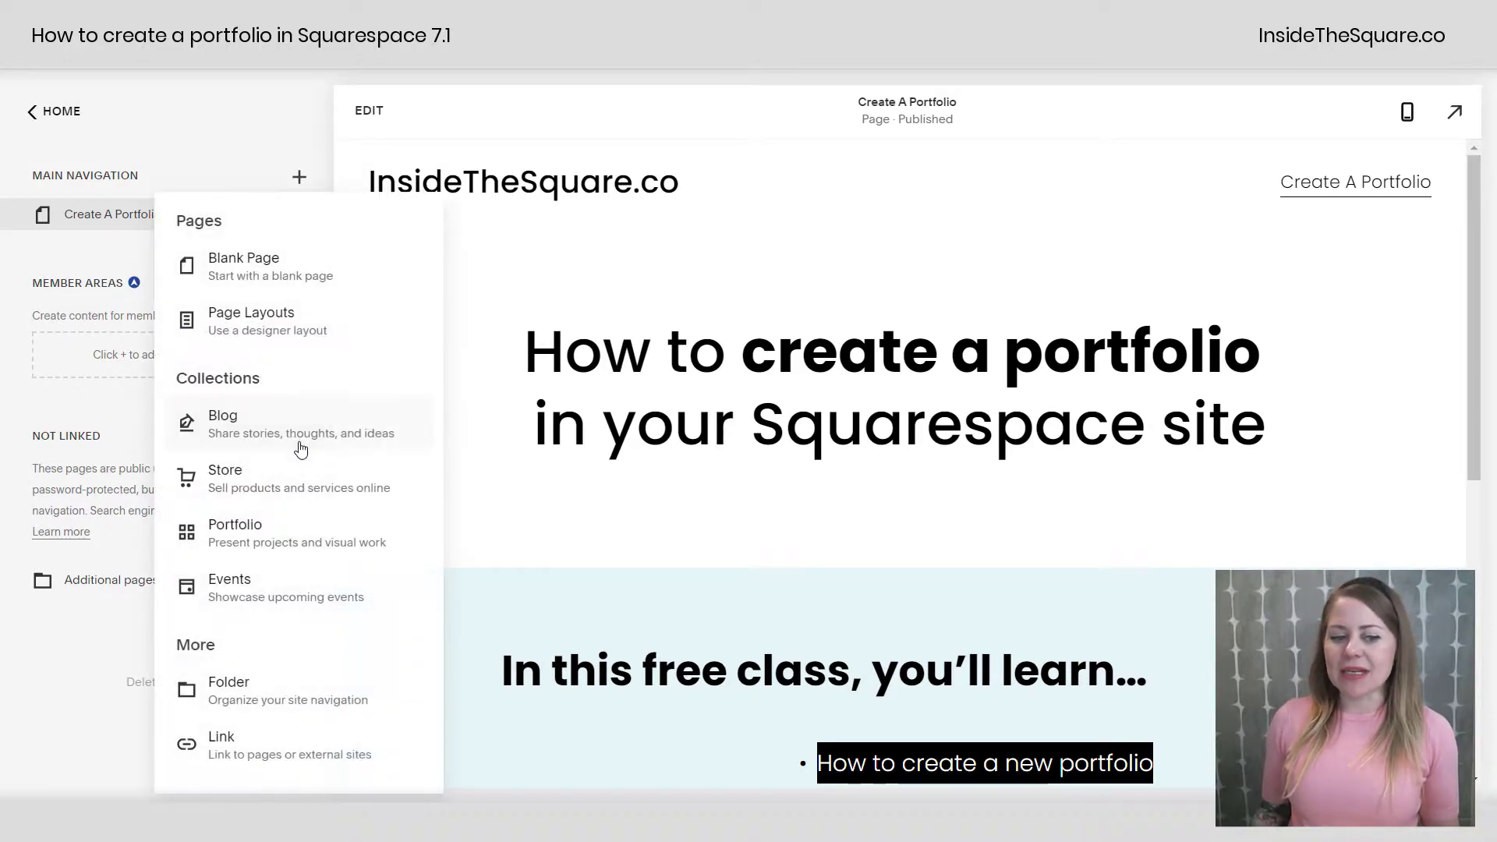
click(267, 530)
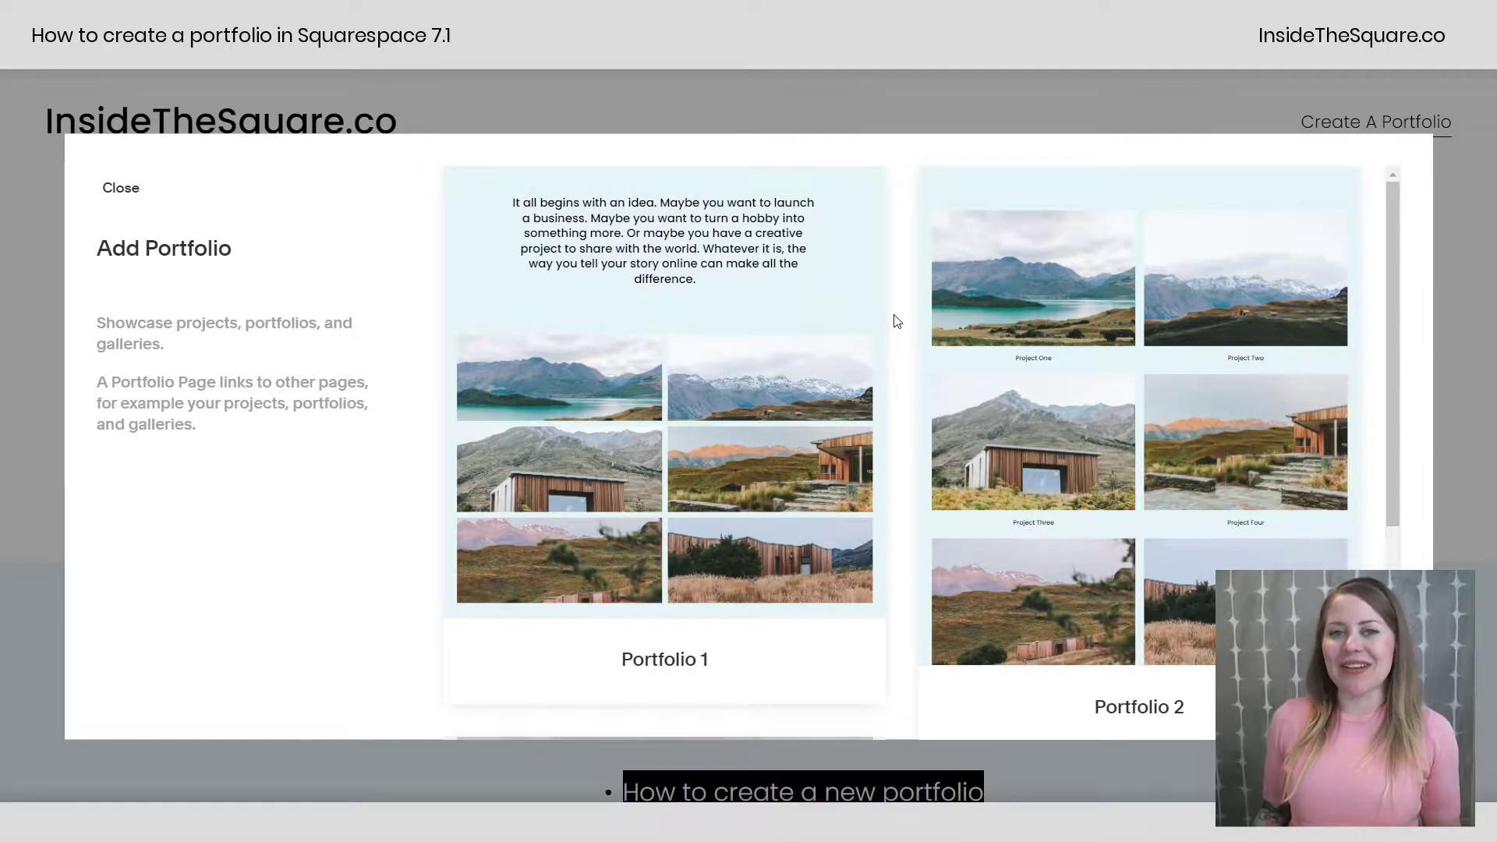
- Compare the Portfolio 1 and Portfolio 2 layouts and create the page from Portfolio 1
scroll(896, 321, down, 4)
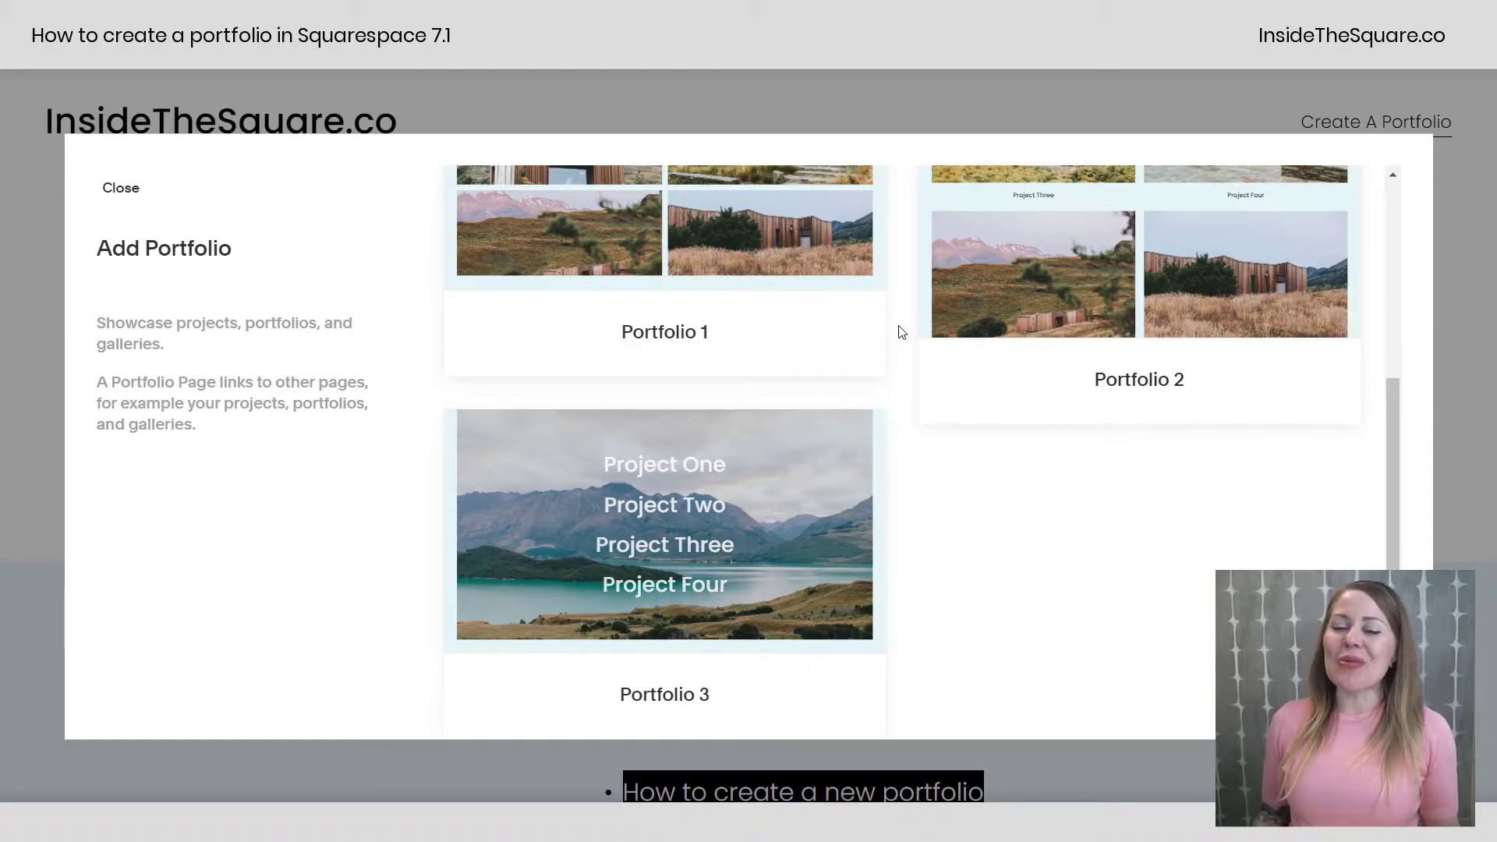
scroll(889, 382, up, 4)
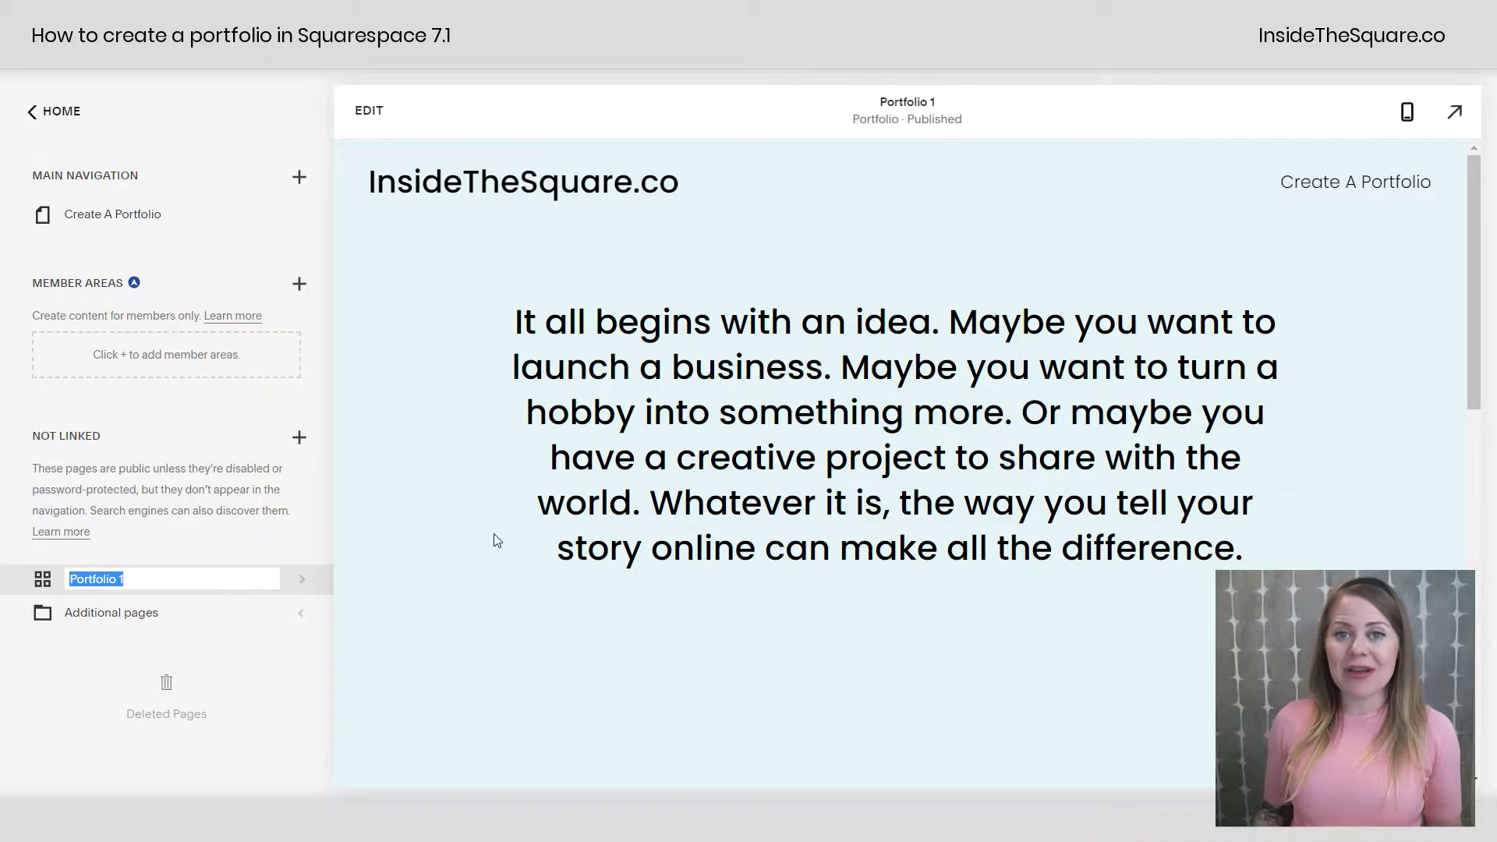
- Name the new page 'My New Portfolio' and open it in the editor
text(My New Portfolio)
key(Return)
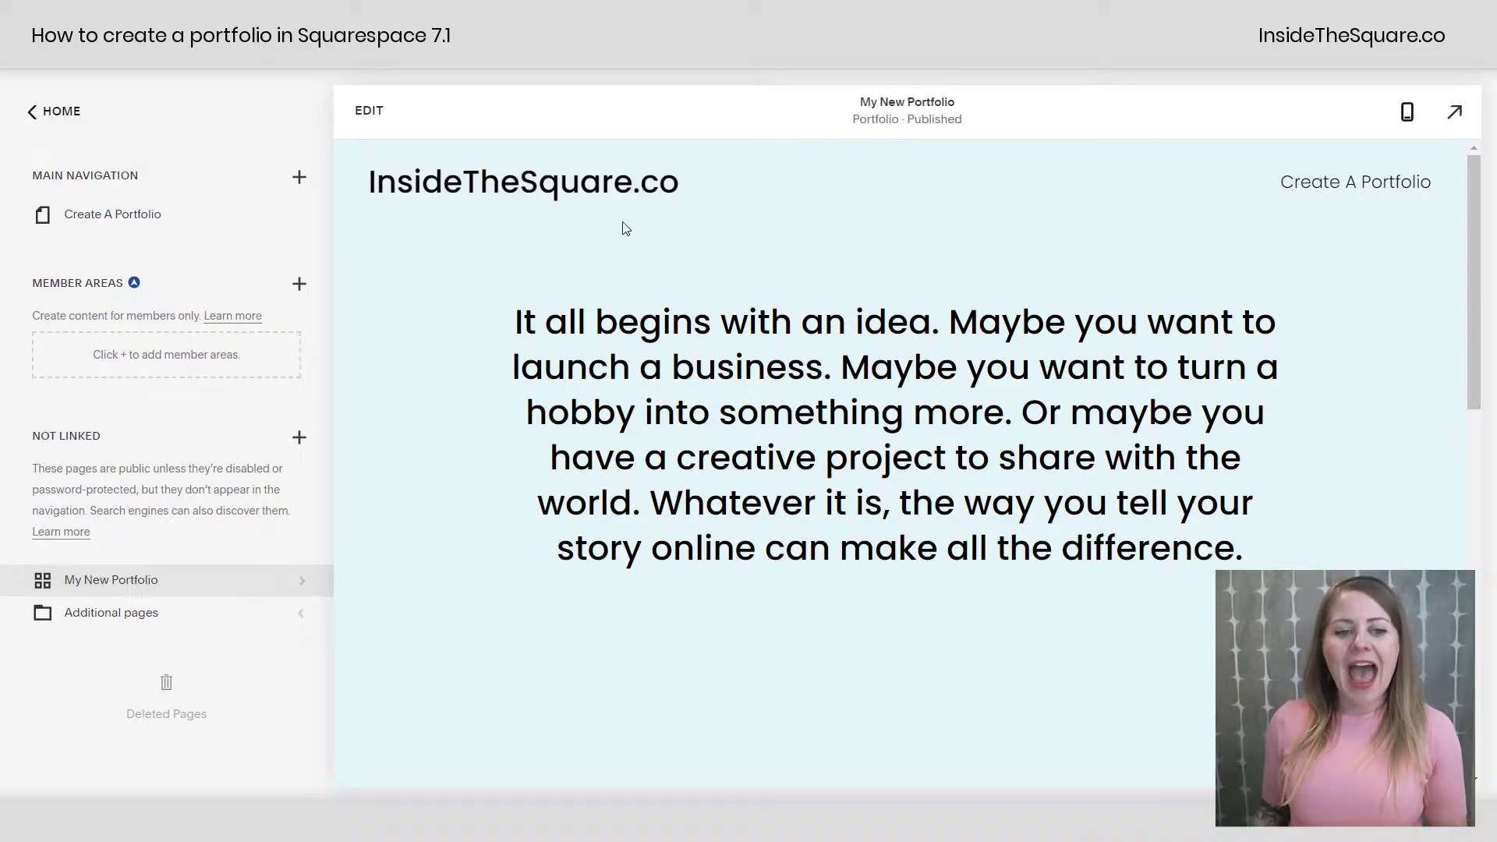
click(374, 123)
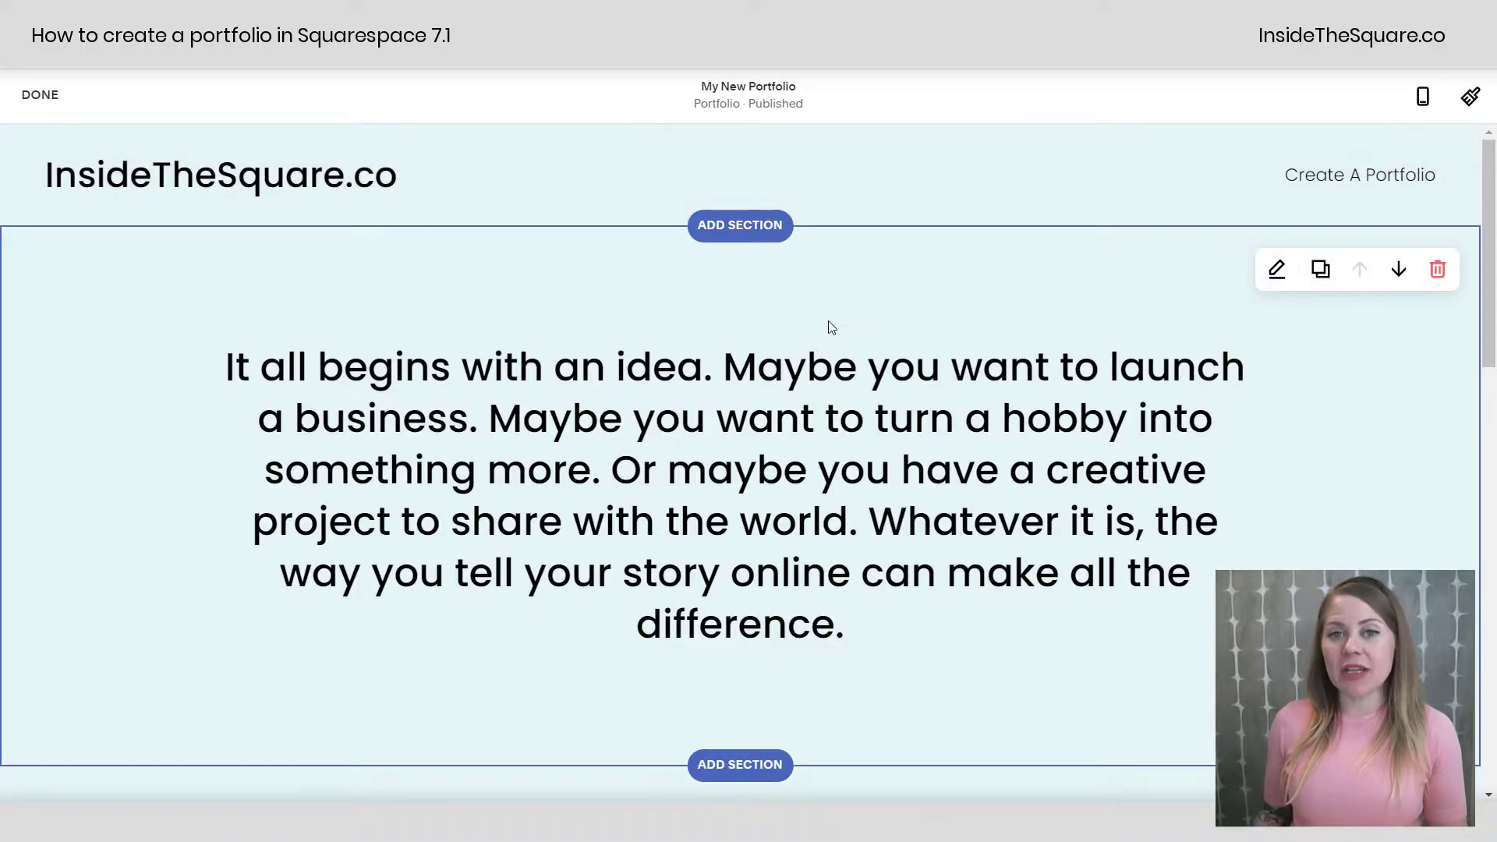
- Look over the page, then open and dismiss the add-block panel without adding anything
scroll(1001, 554, down, 4)
scroll(1001, 554, down, 4)
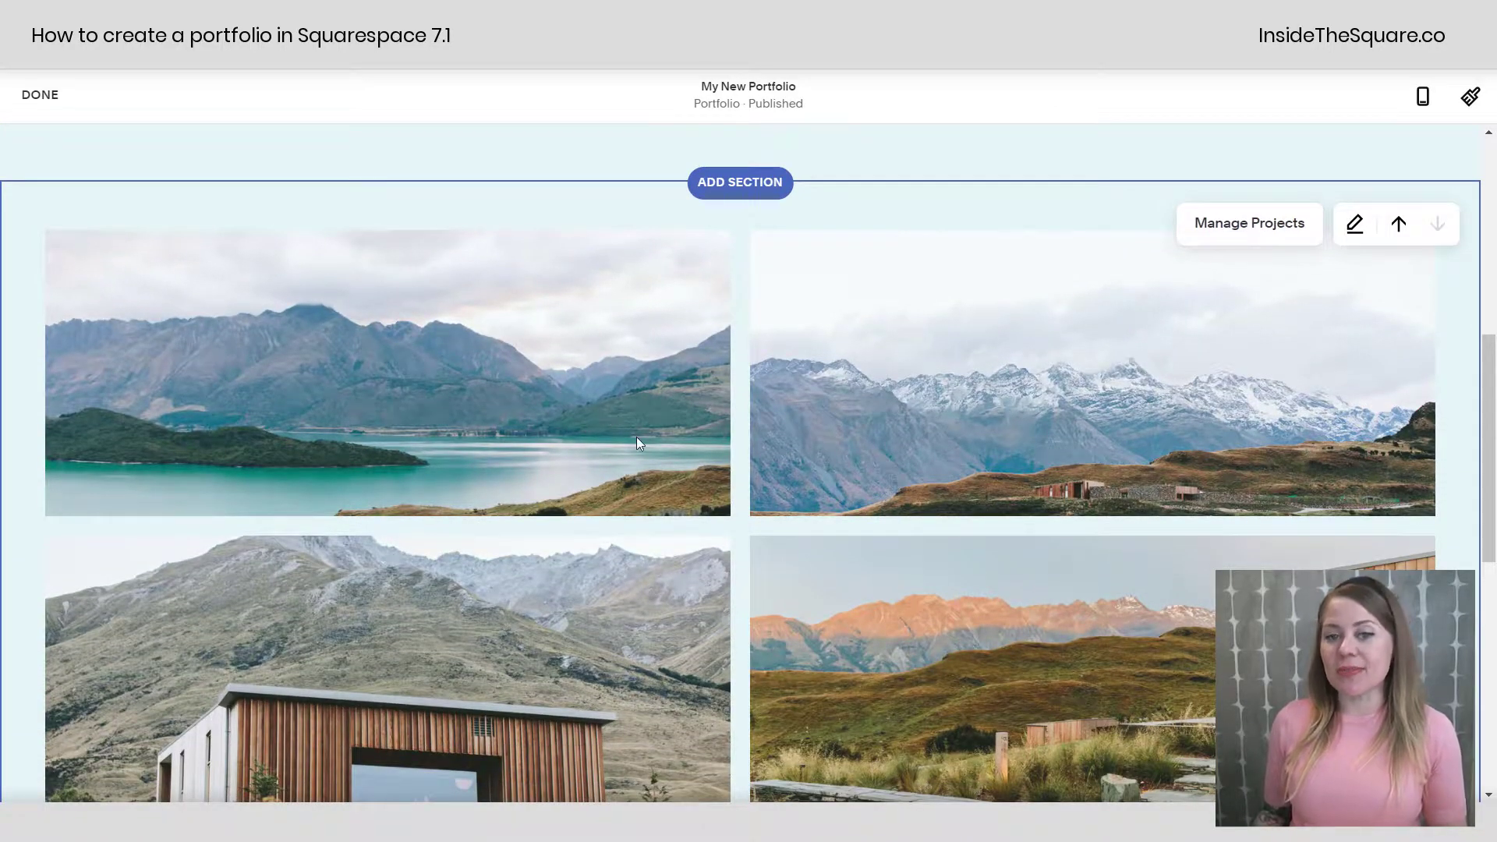
scroll(745, 480, up, 7)
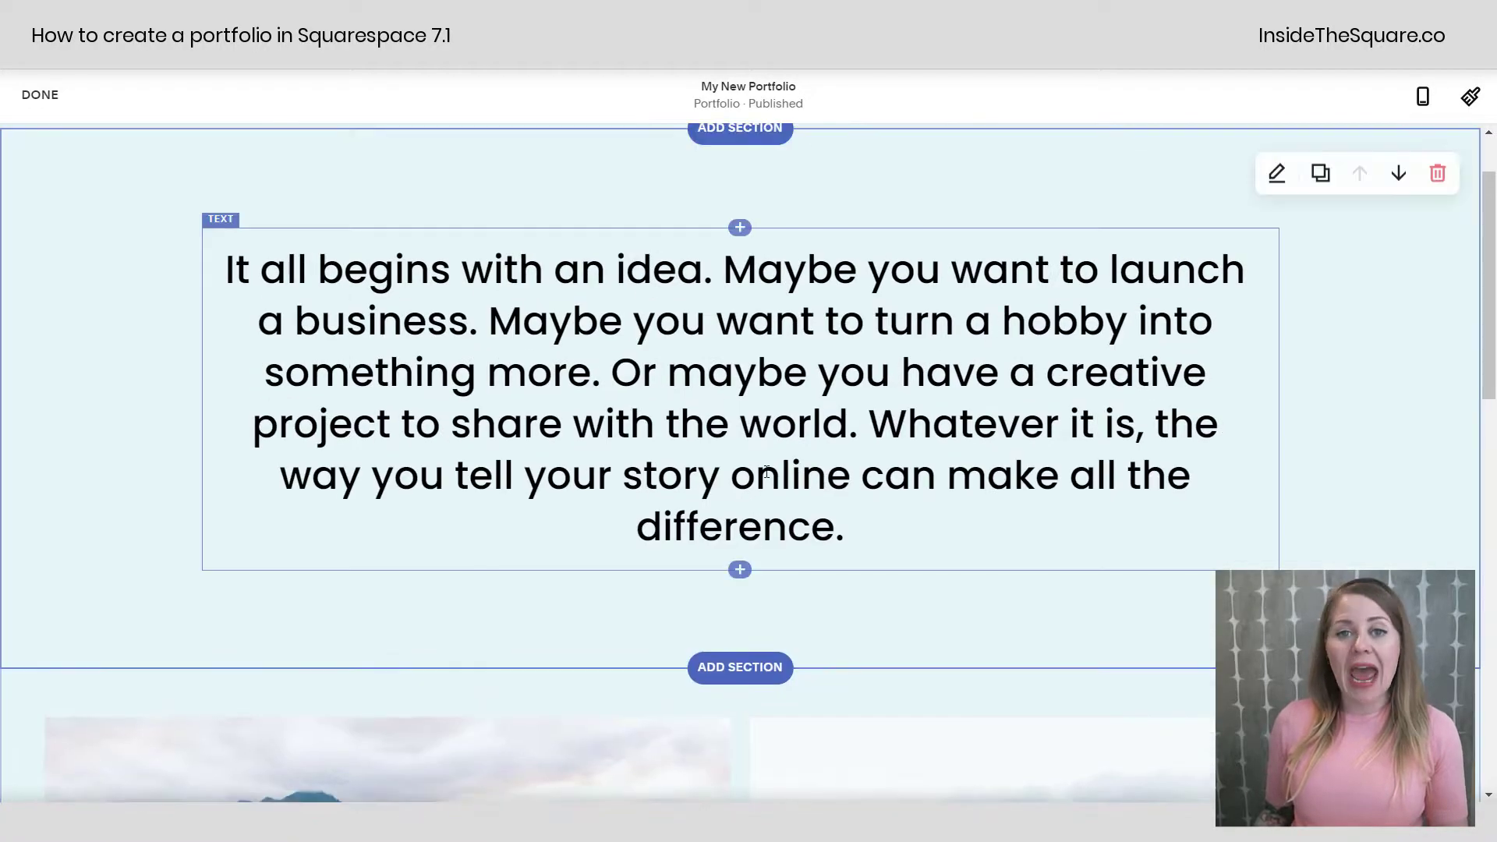
click(740, 228)
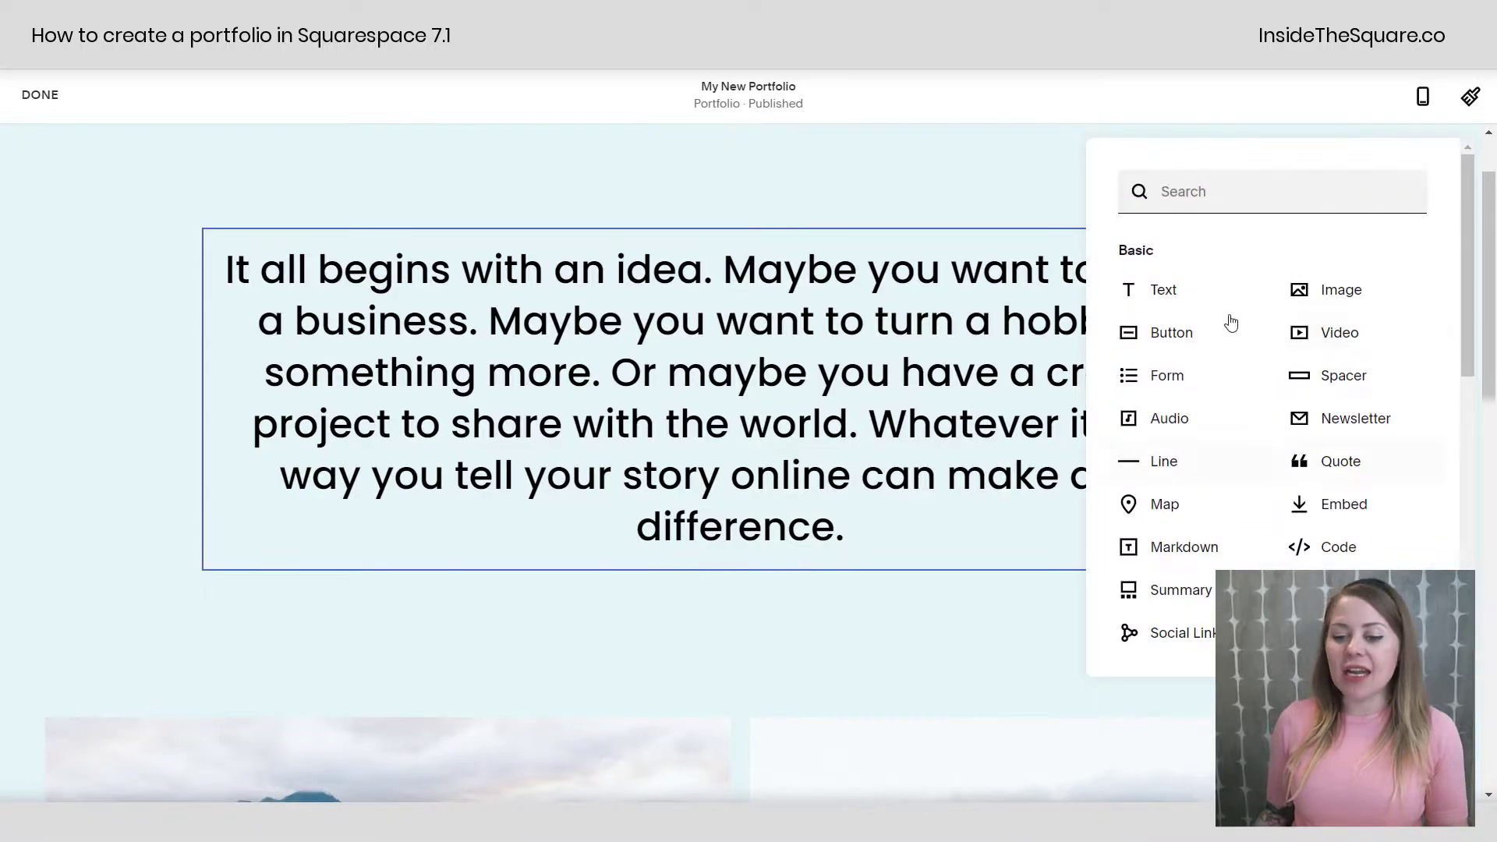
click(940, 611)
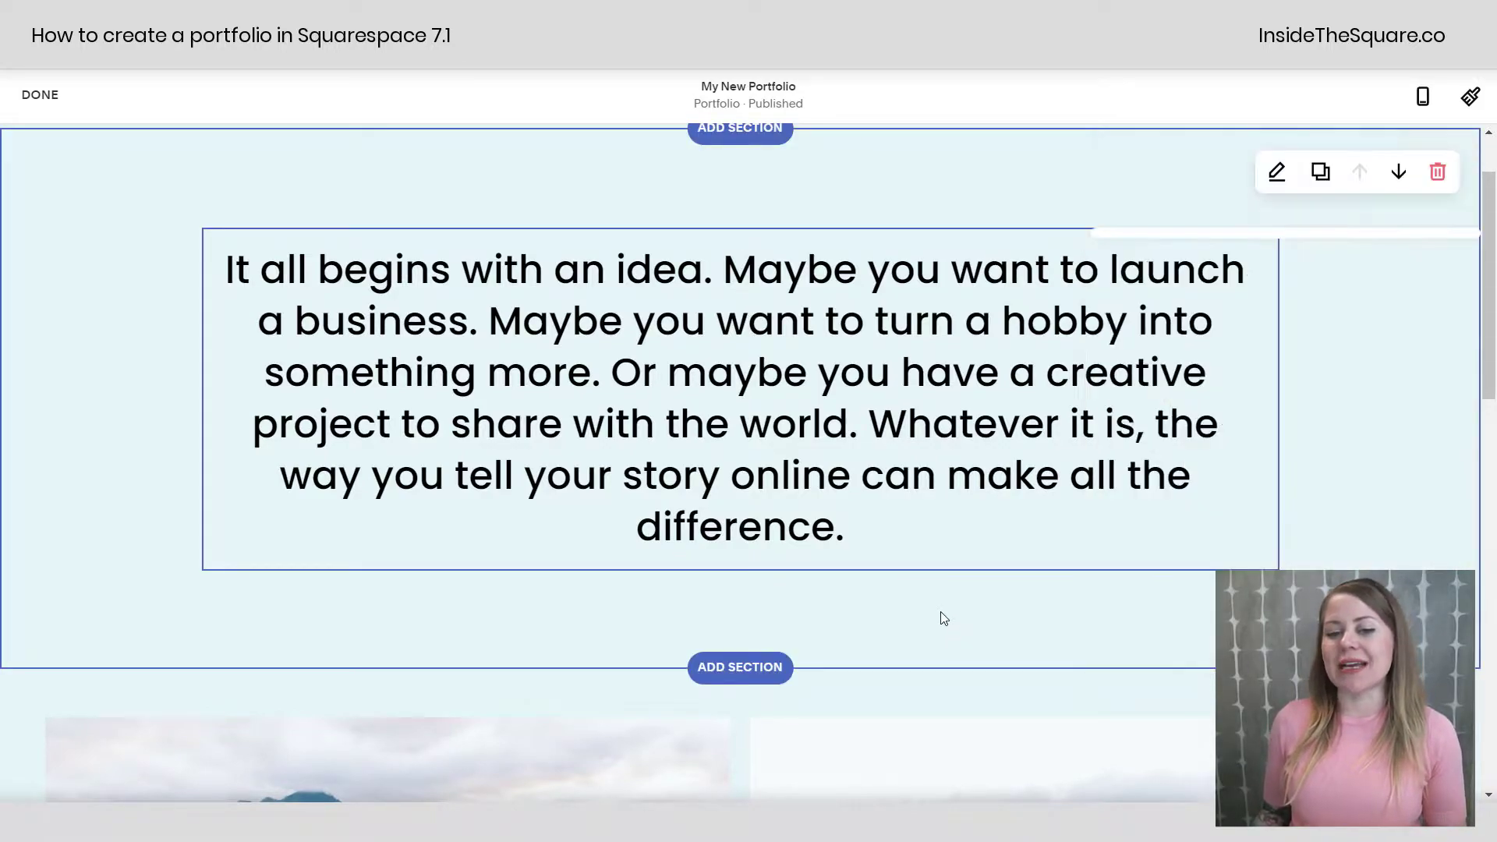
scroll(946, 599, up, 1)
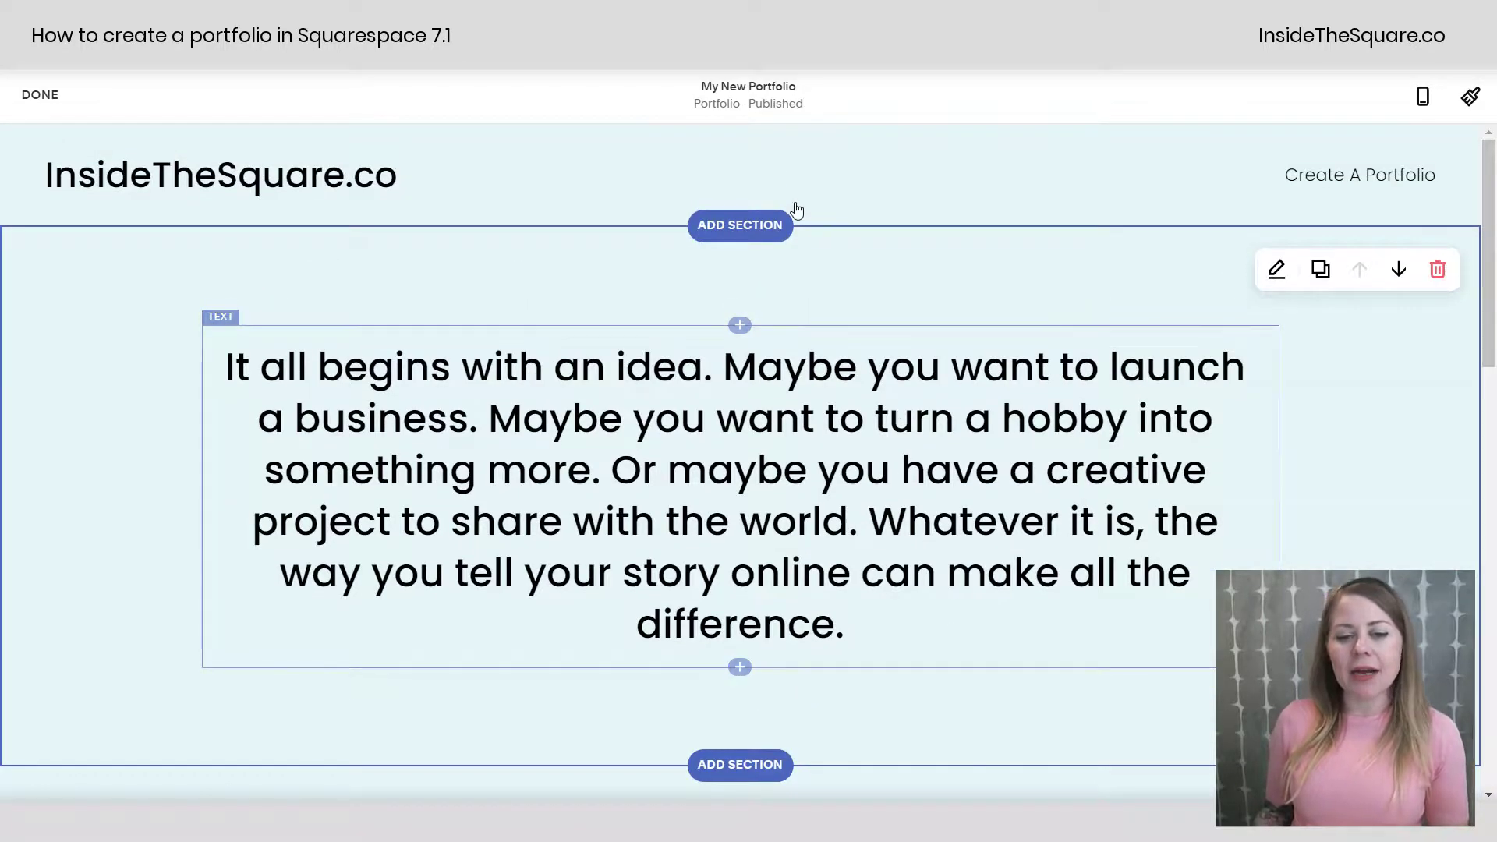
click(733, 234)
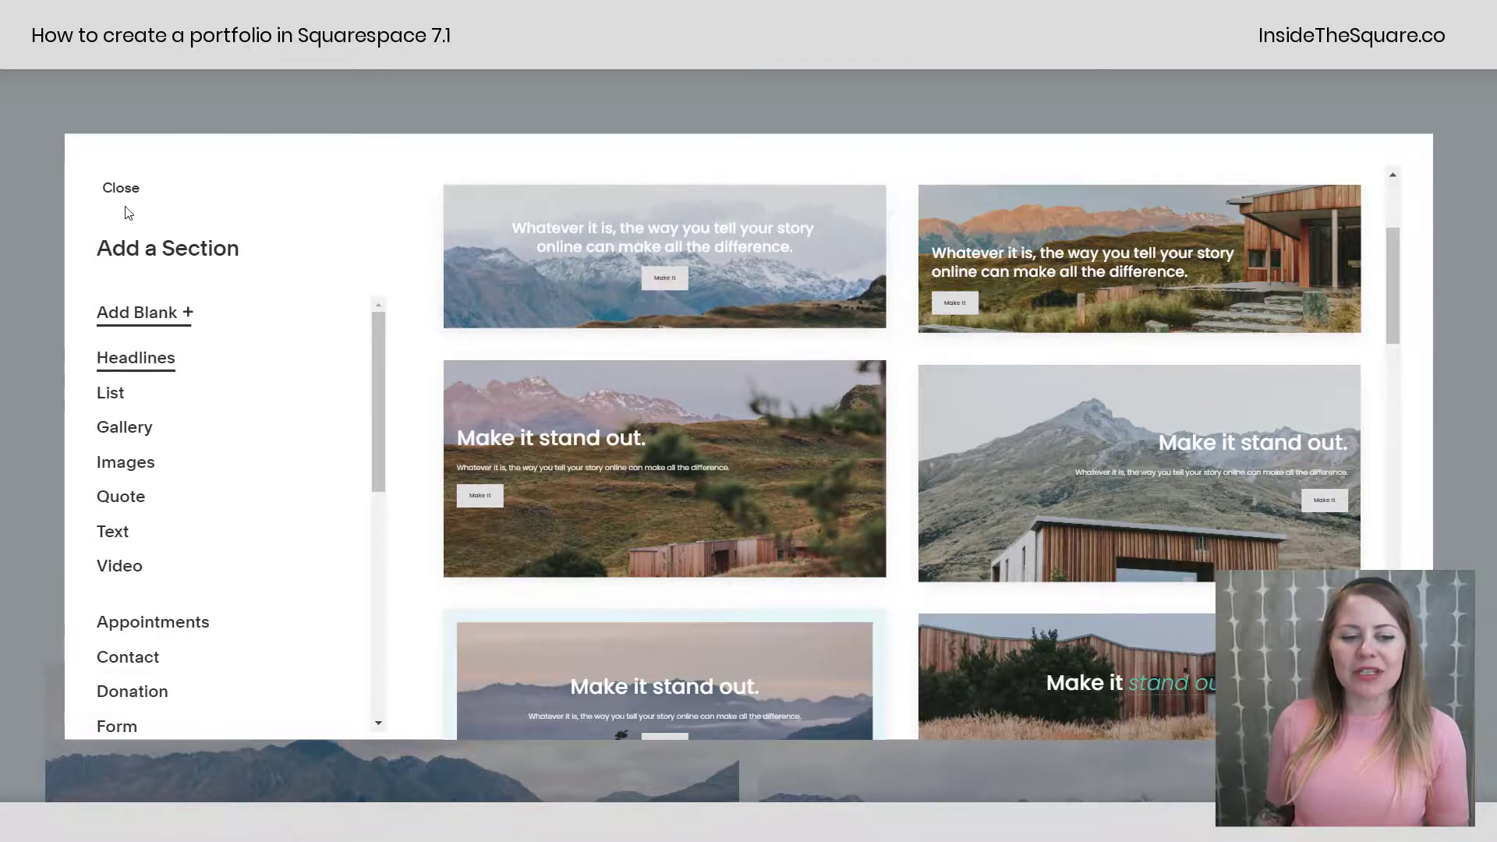
click(122, 188)
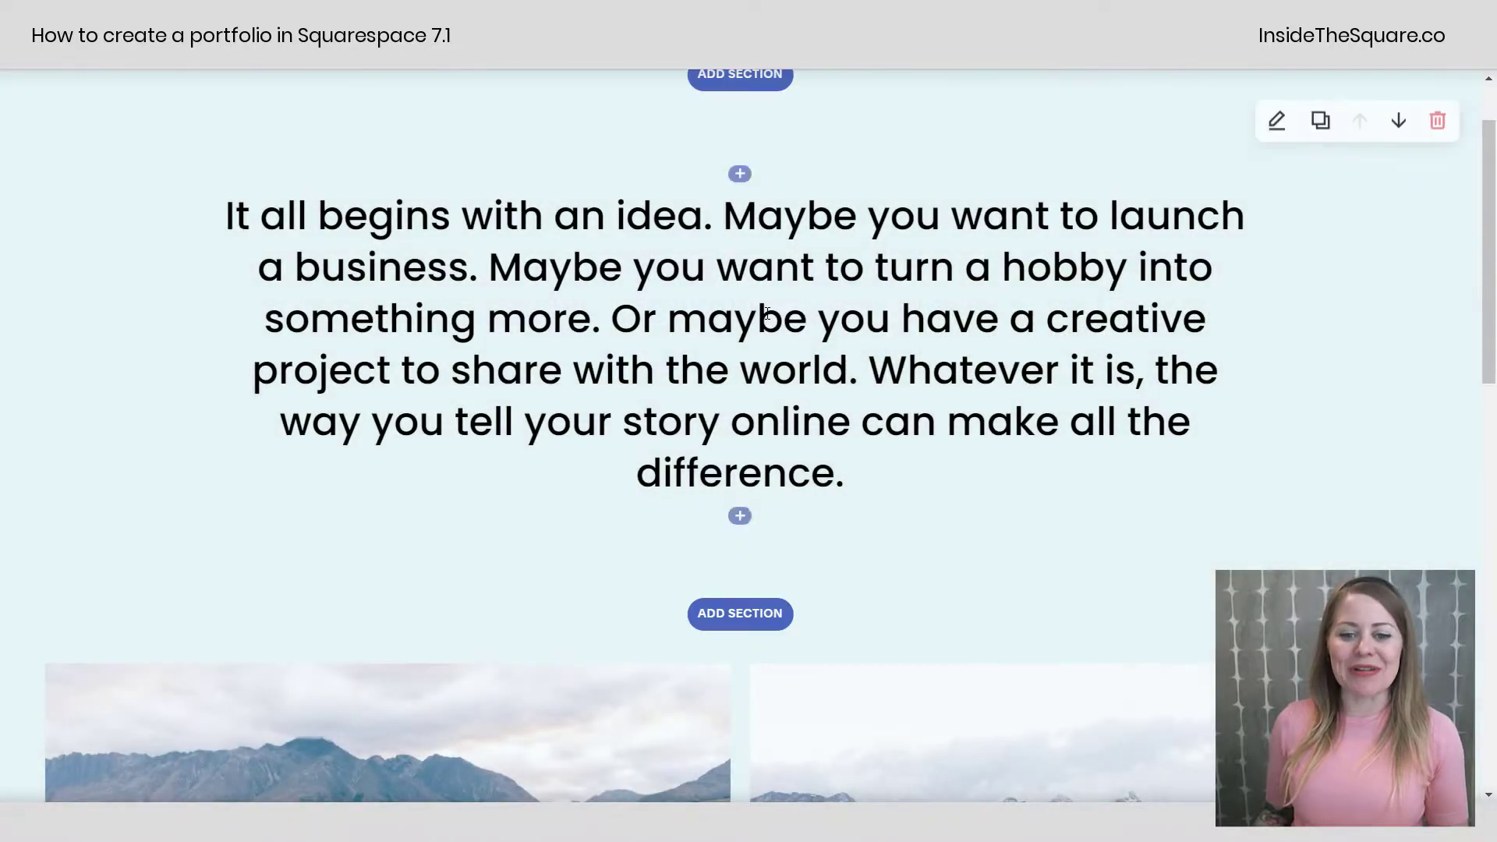
scroll(1082, 469, down, 5)
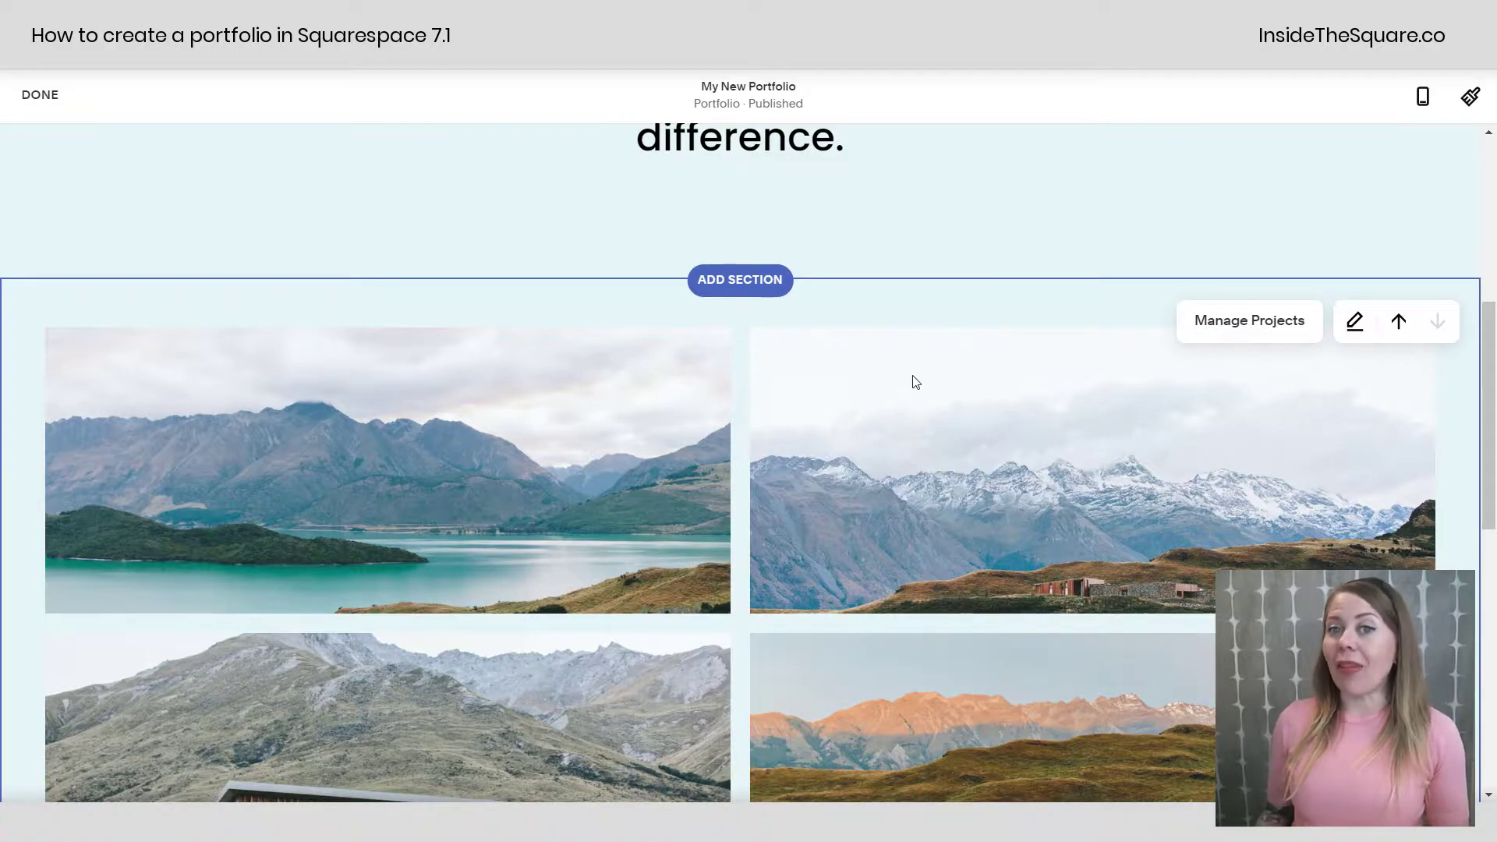
- Preview the Follow Cursor, Fixed and Background hover layouts, then settle on Grid: Overlay
scroll(892, 396, down, 3)
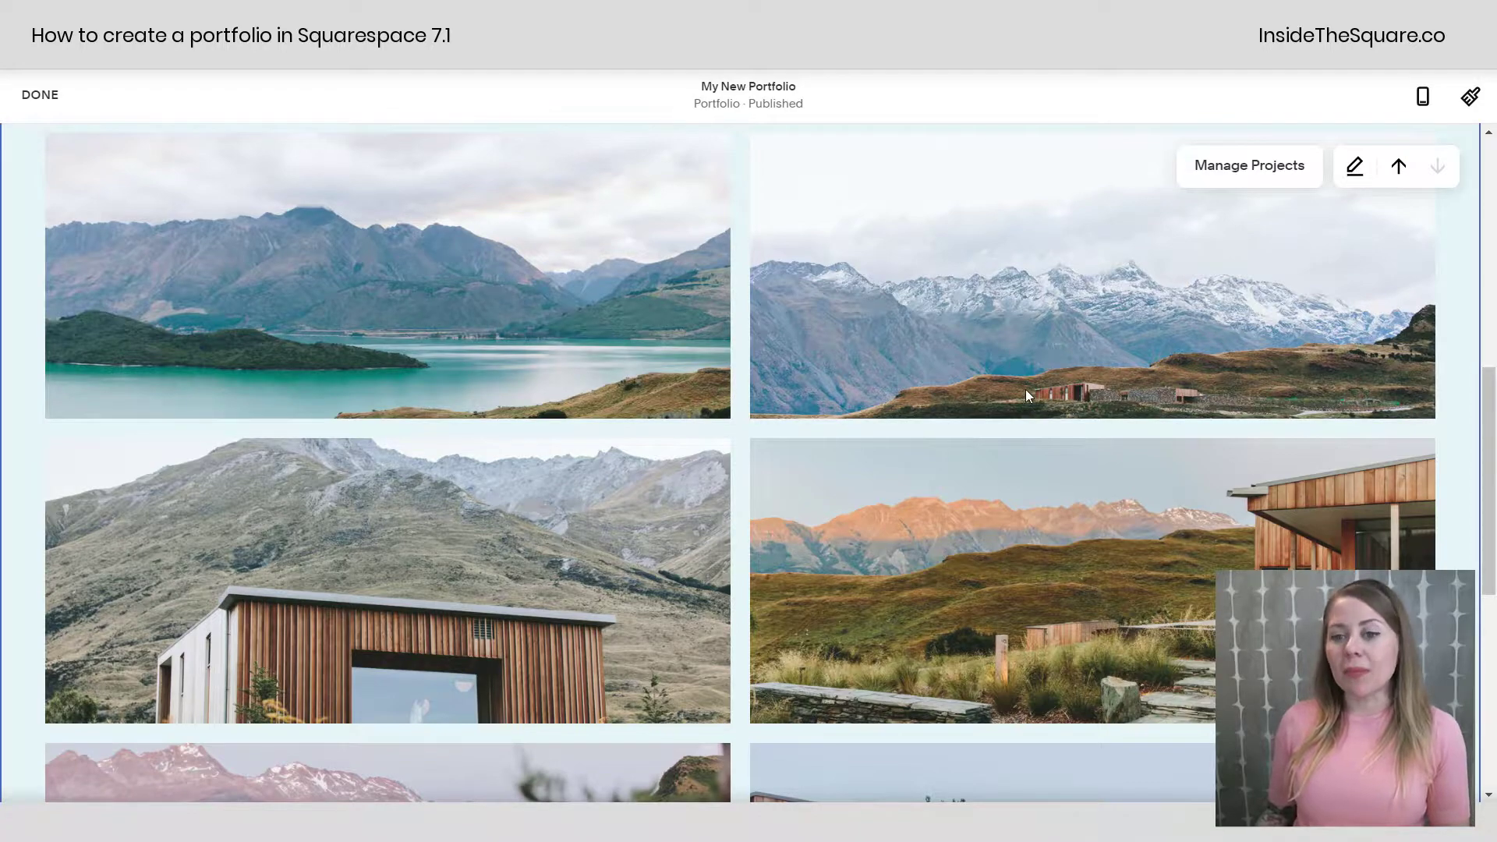
click(1355, 168)
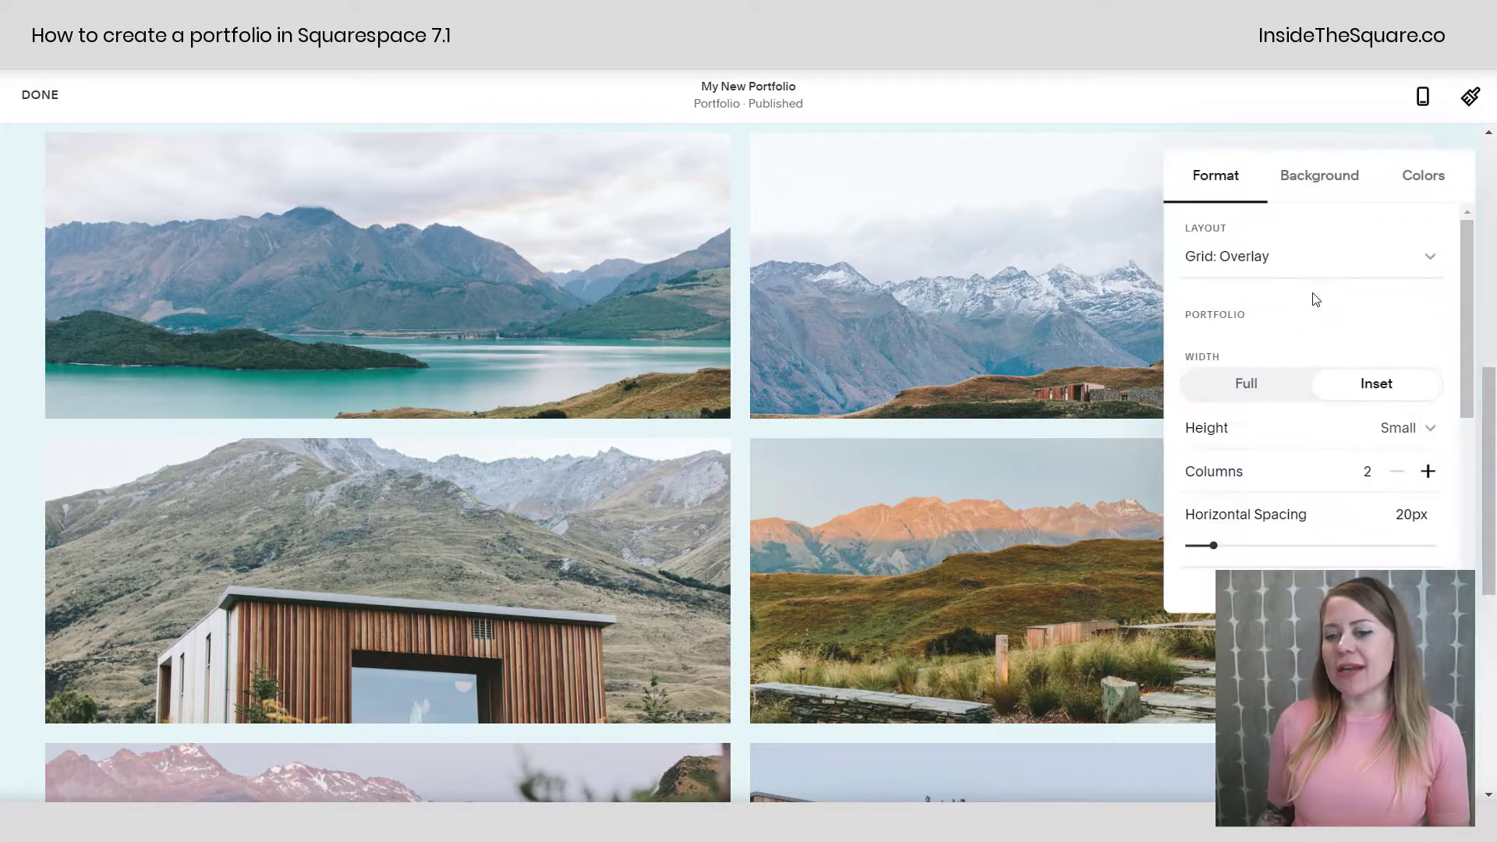
click(1222, 266)
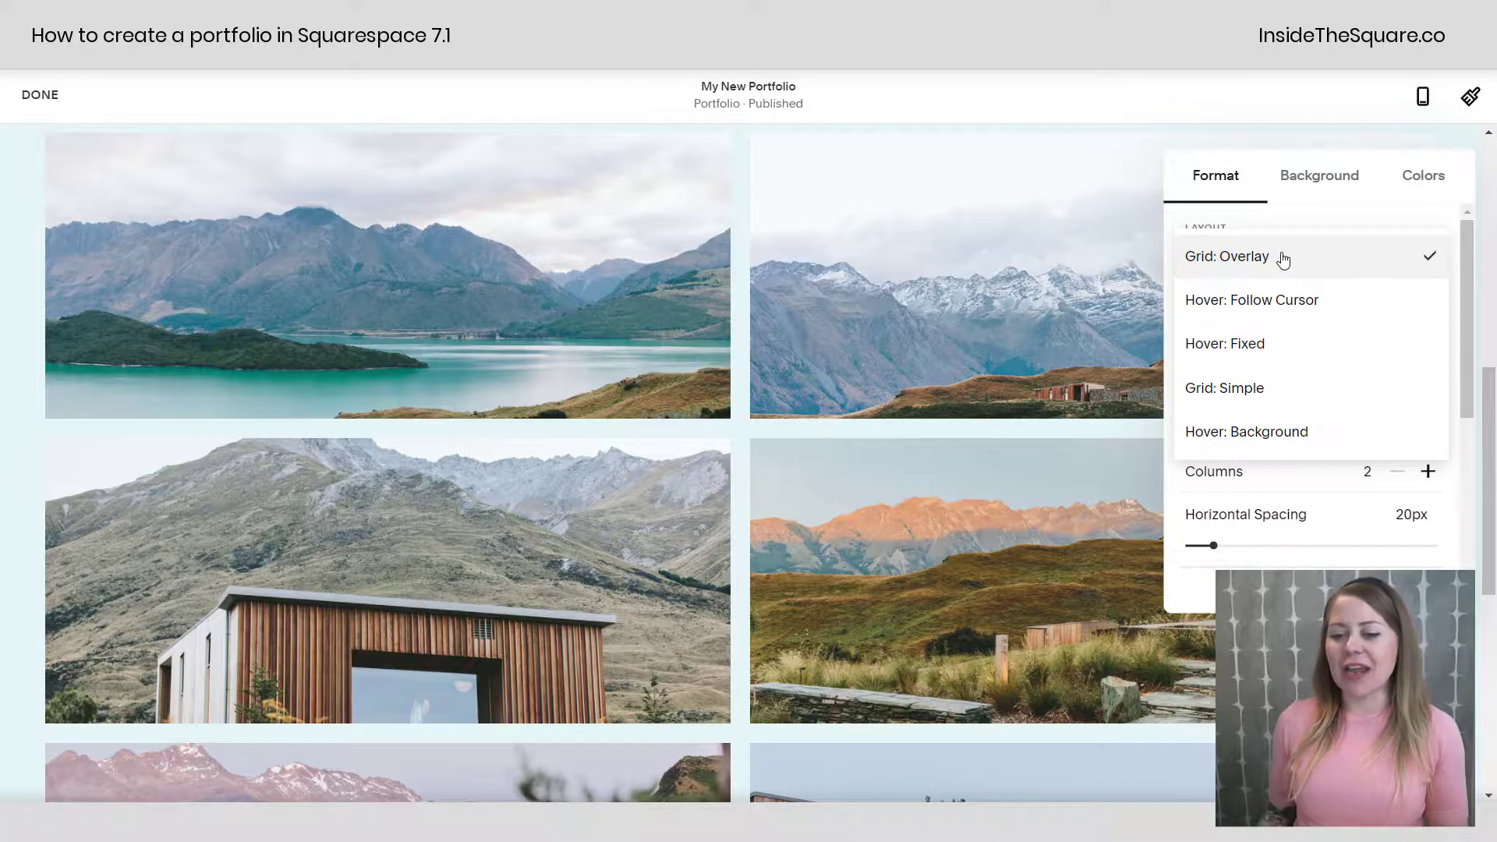
click(1295, 303)
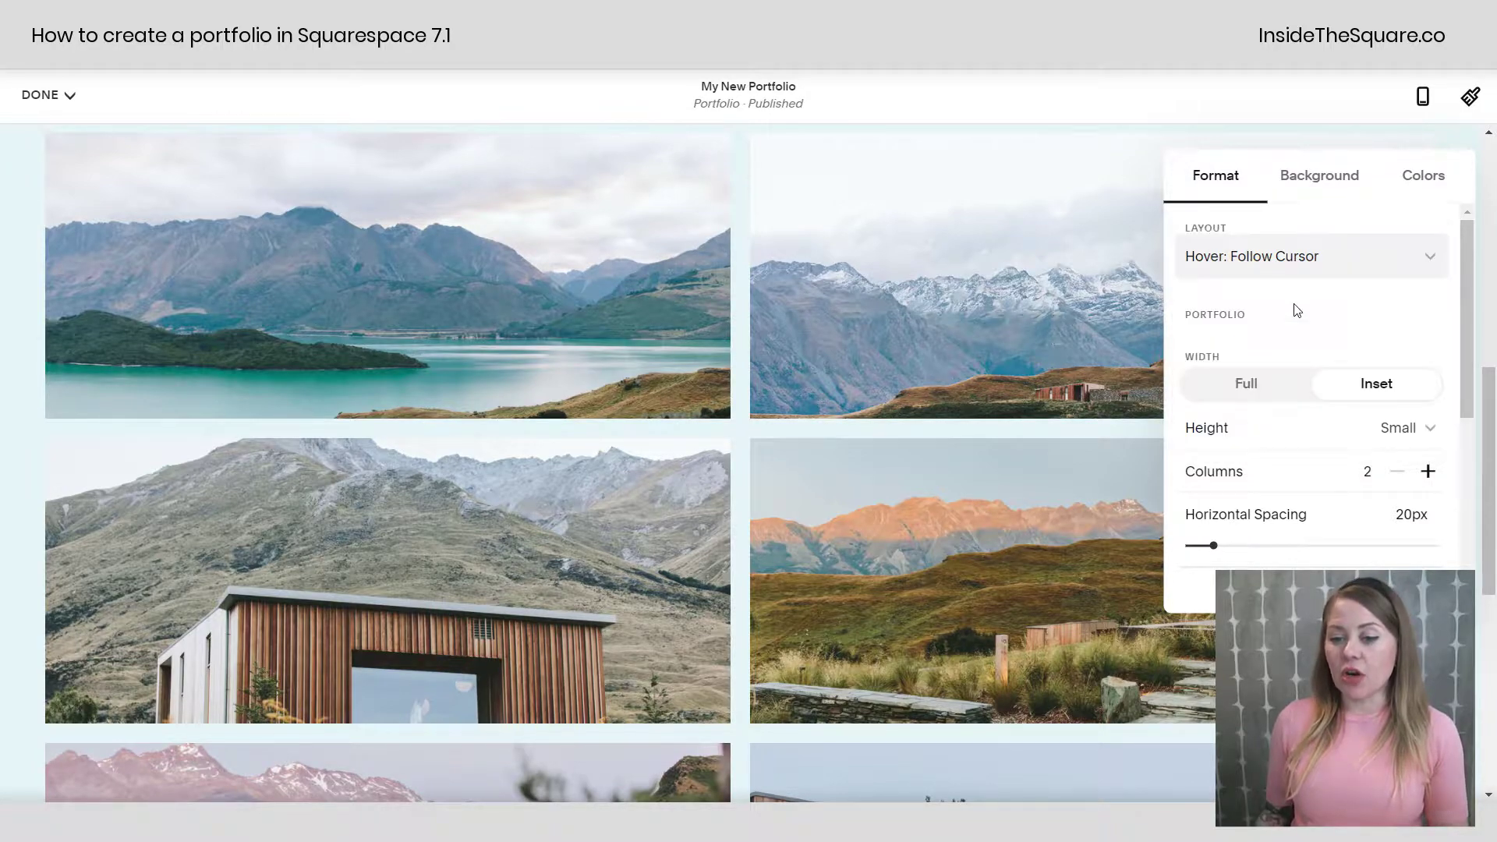
click(1279, 256)
click(1295, 311)
click(1294, 258)
click(1313, 387)
click(1336, 257)
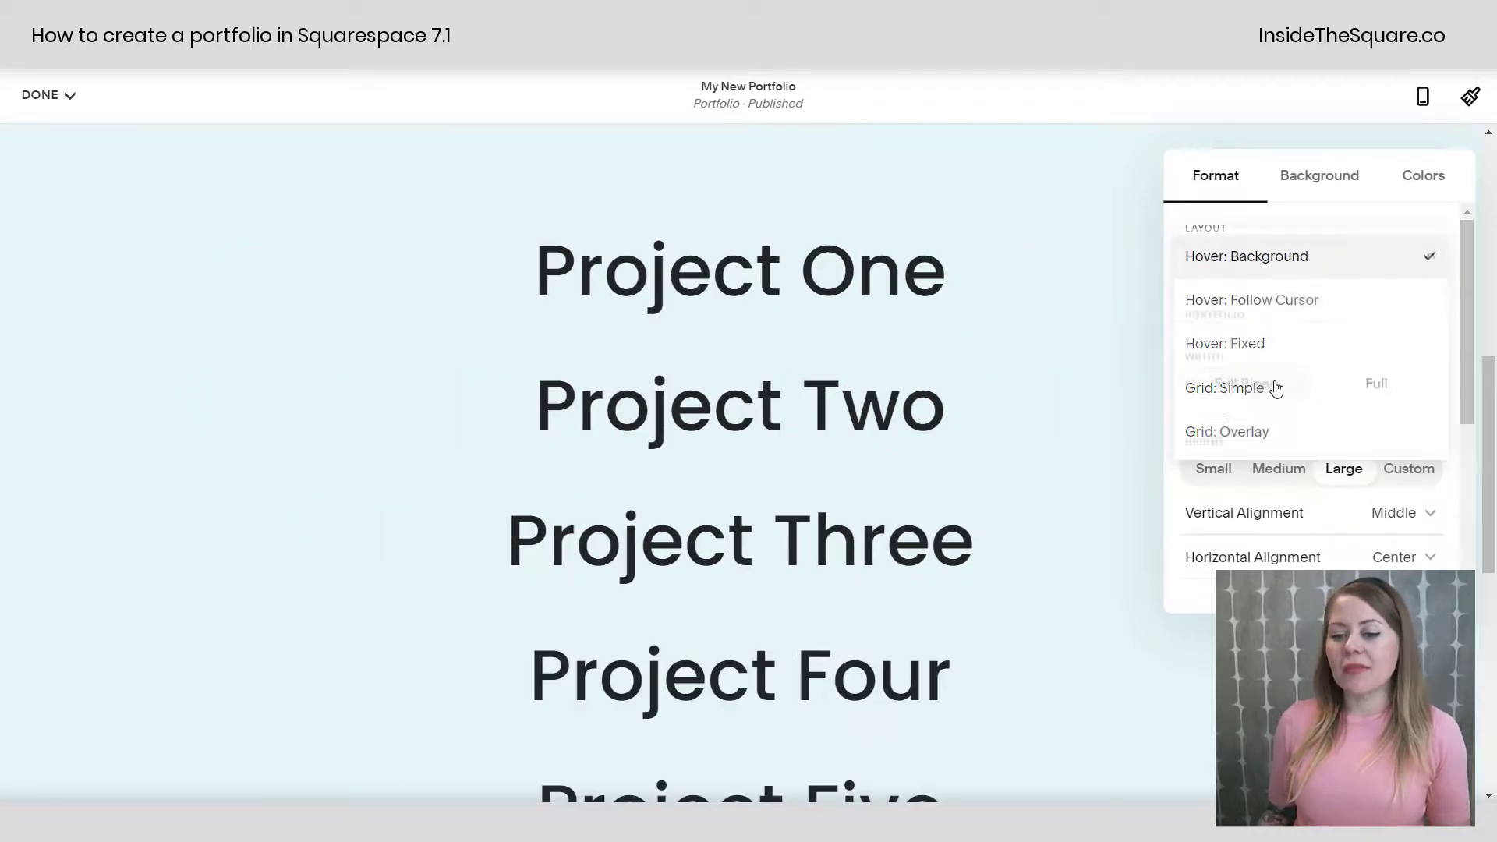
click(1283, 430)
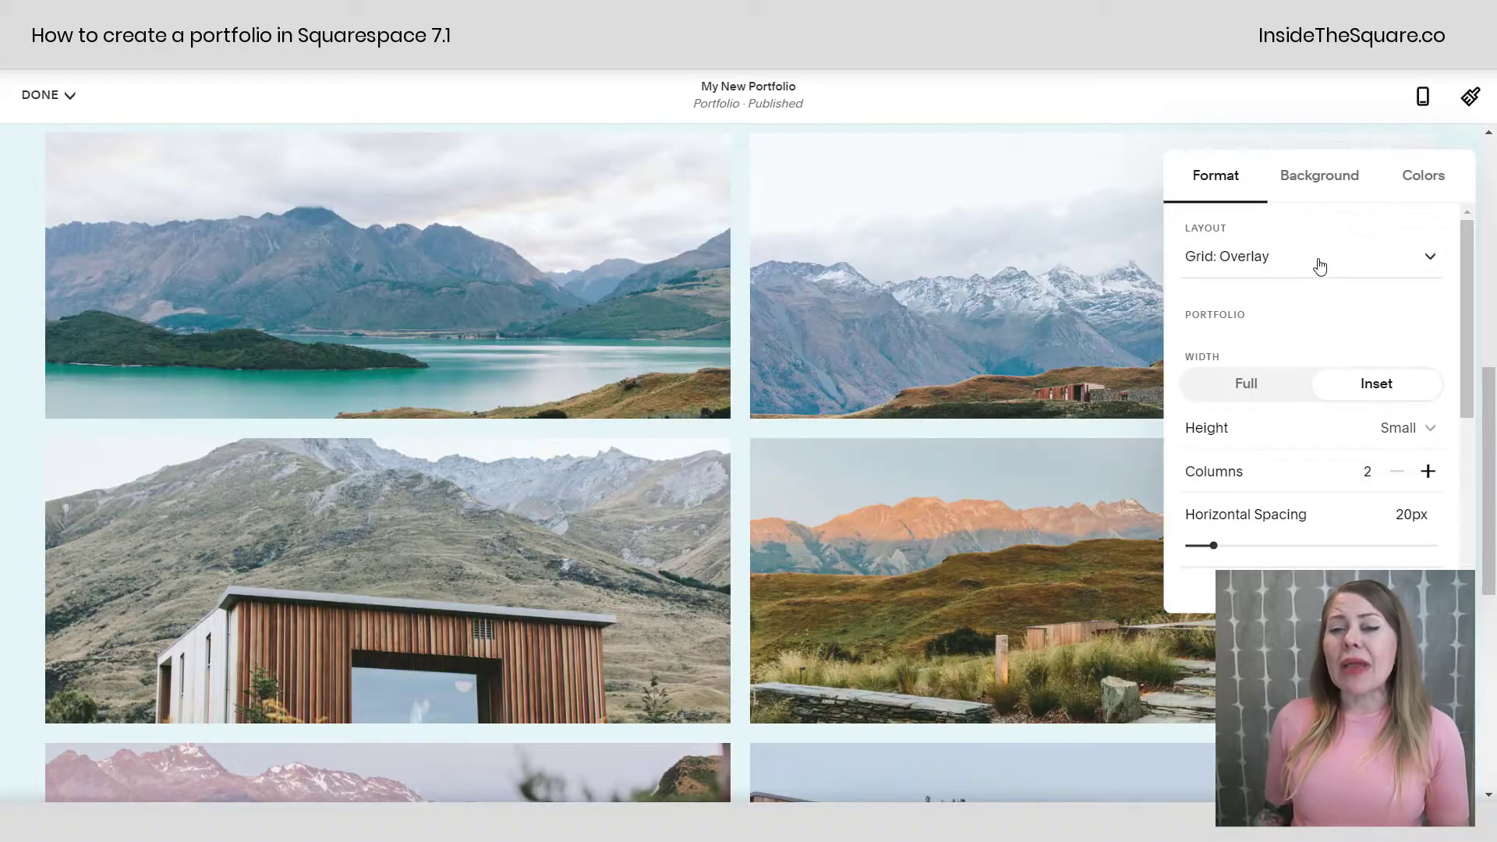
- Review the Inset width, 2 columns, 20px spacing and Ultra Widescreen tile settings
scroll(1344, 305, down, 4)
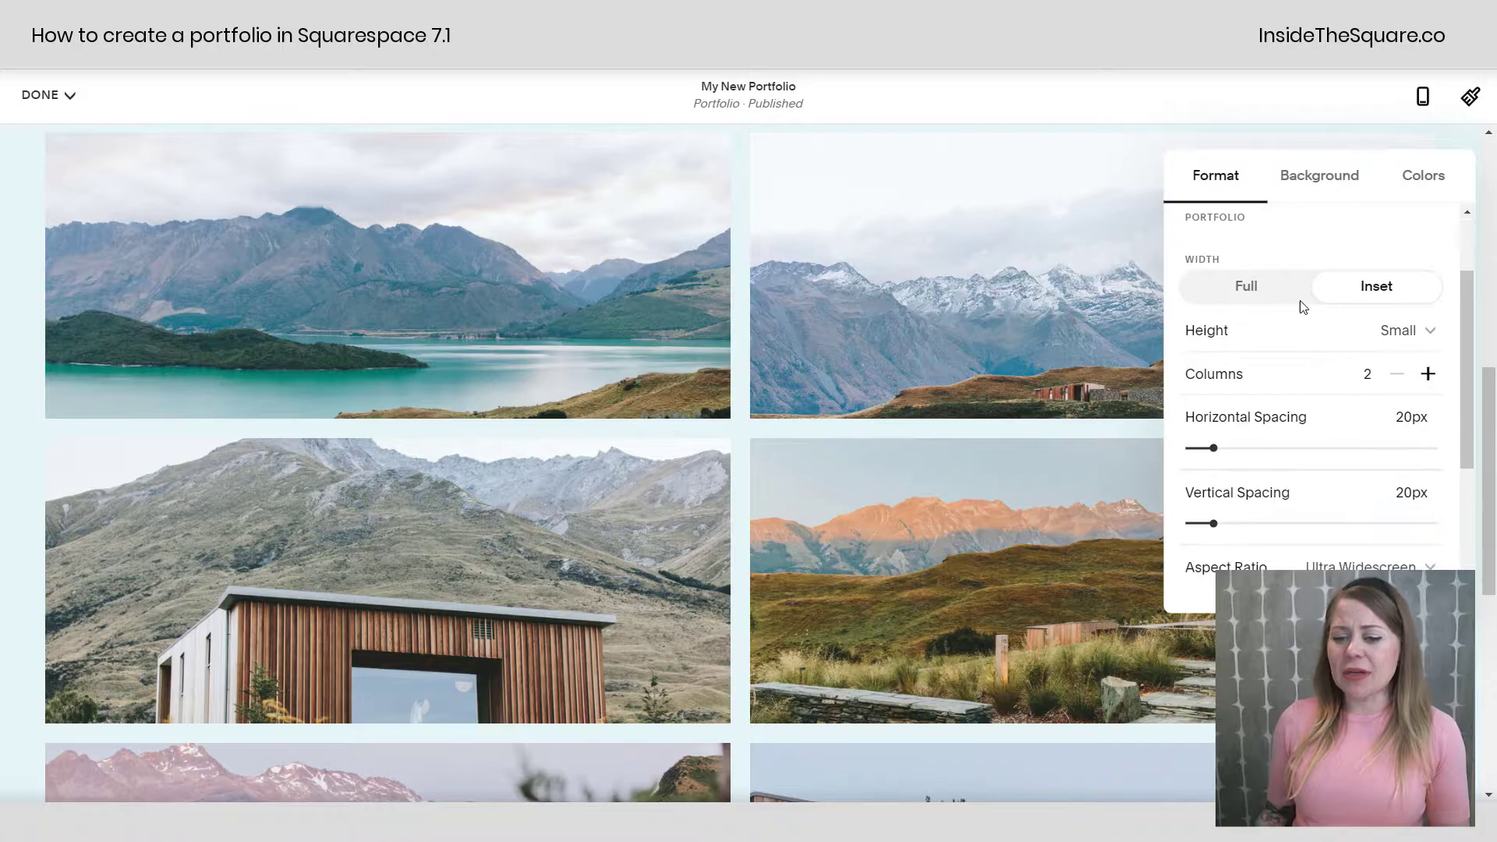
scroll(1299, 432, up, 4)
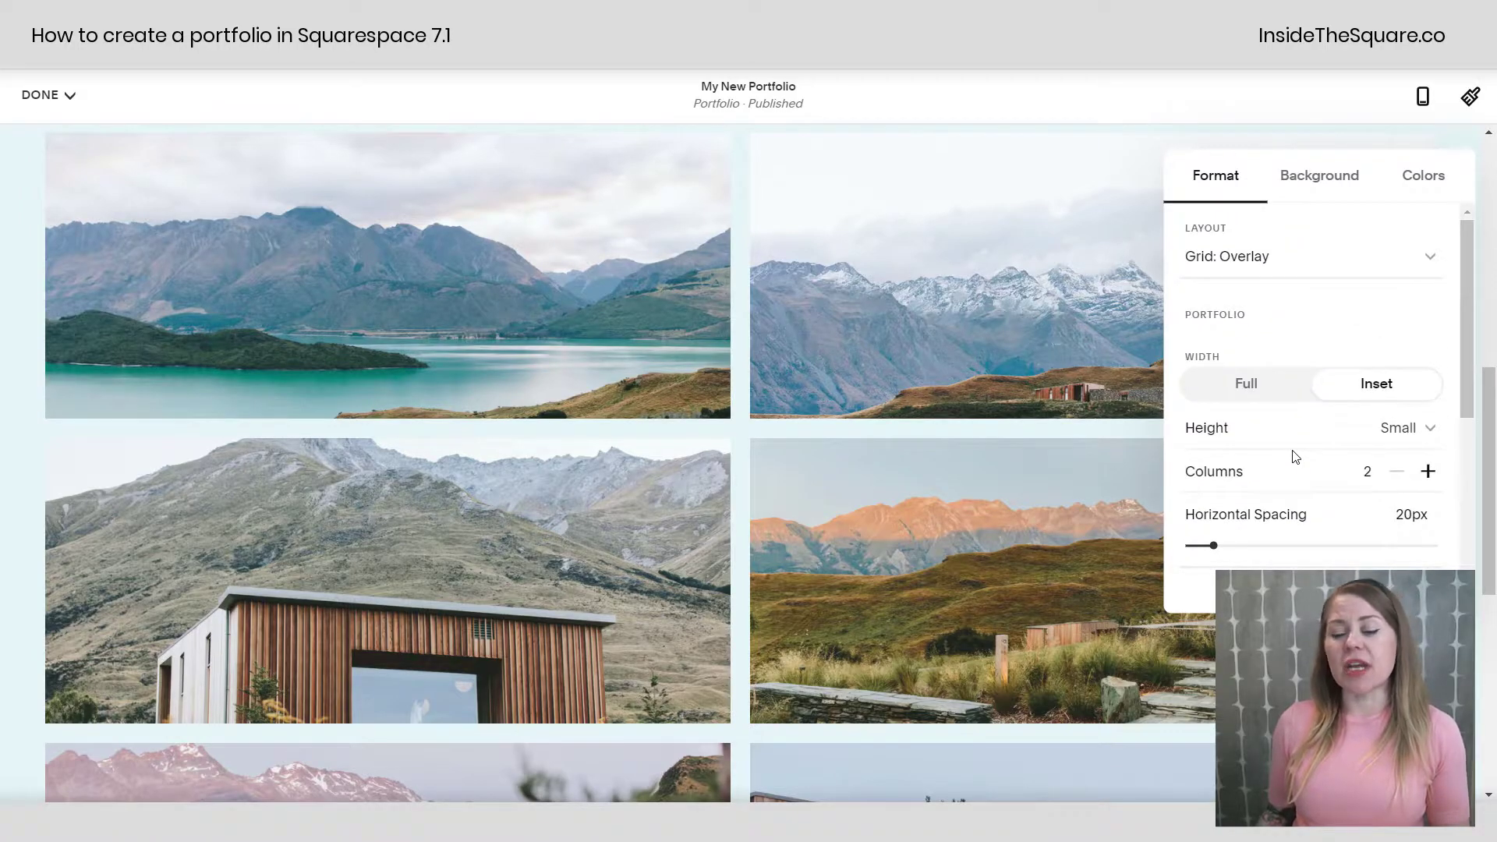
scroll(1291, 453, down, 2)
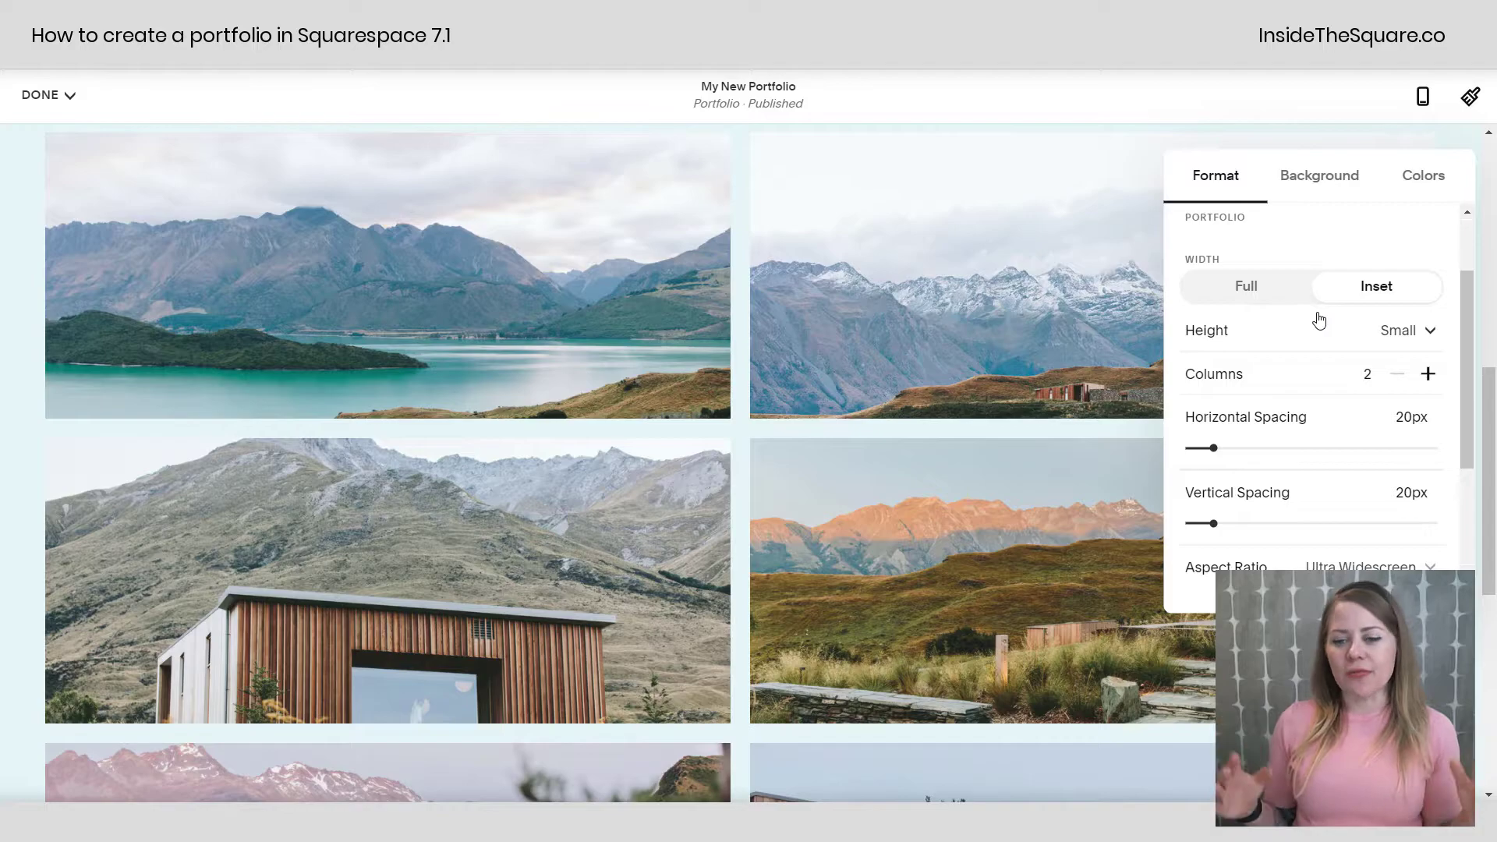
scroll(1314, 332, down, 2)
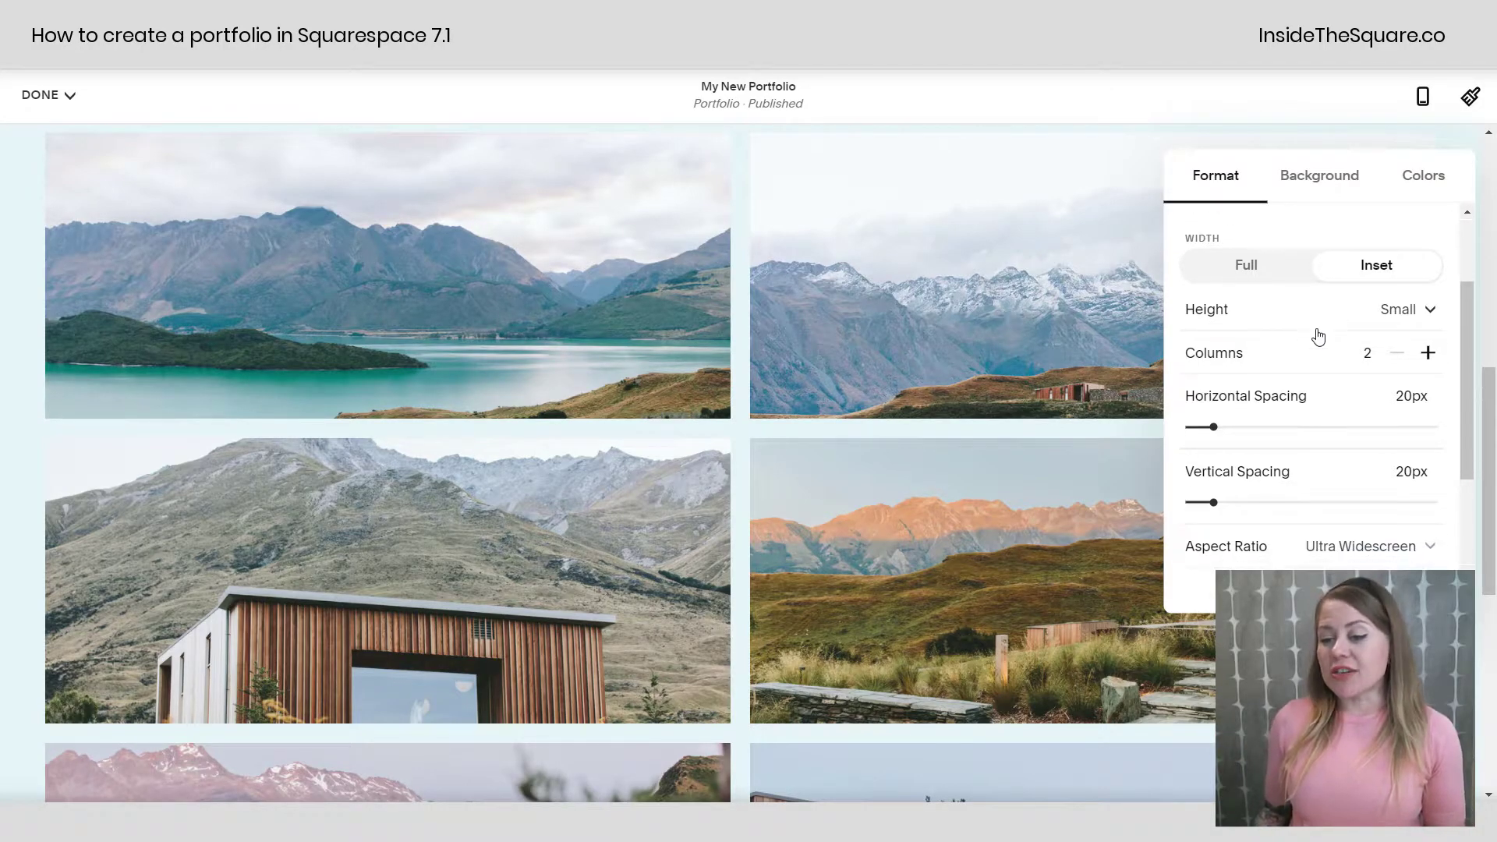
scroll(1253, 302, down, 1)
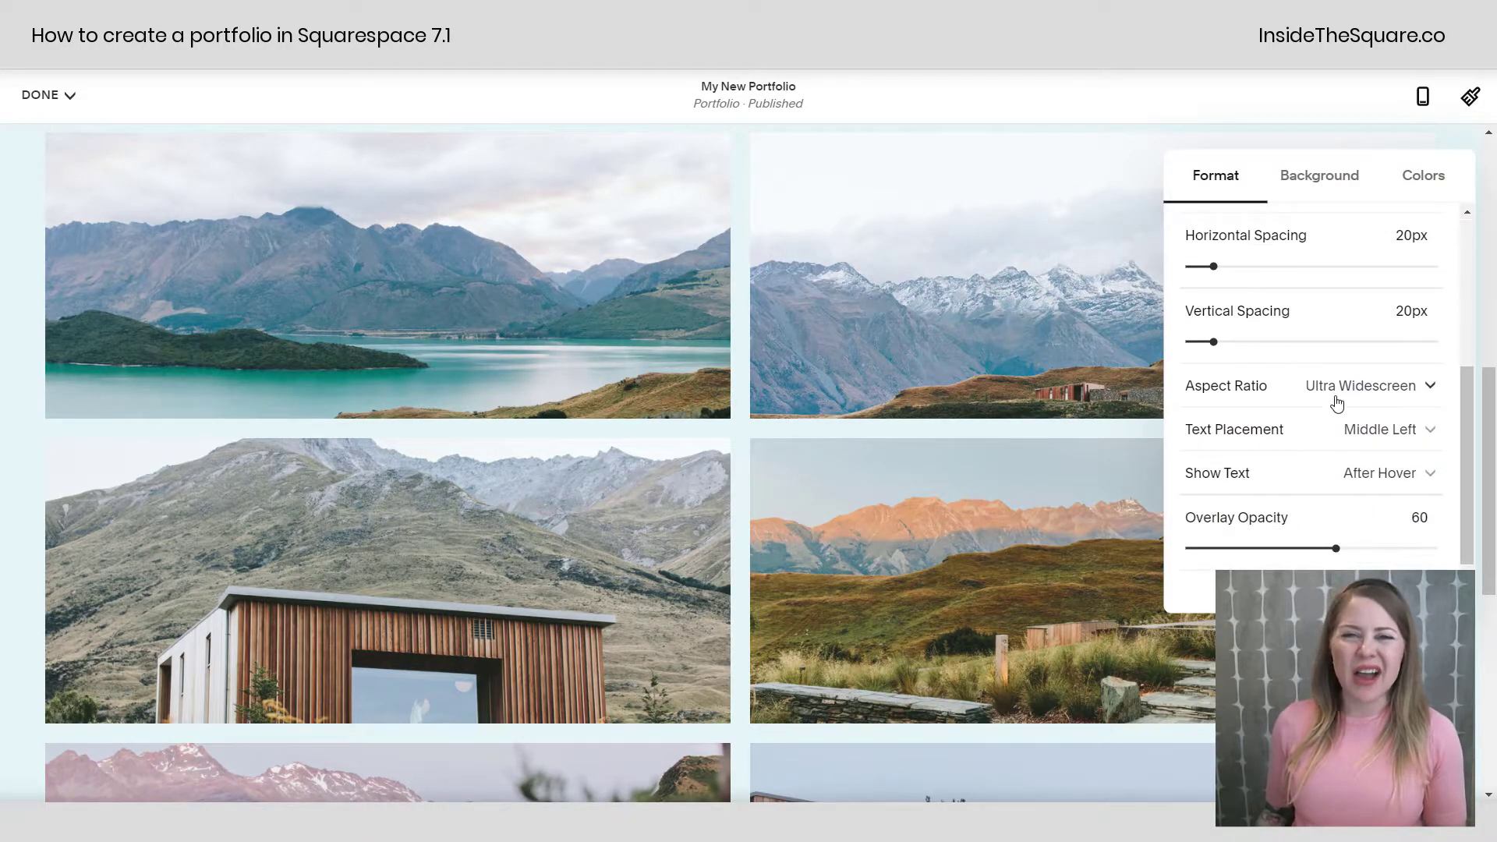
scroll(1337, 404, up, 5)
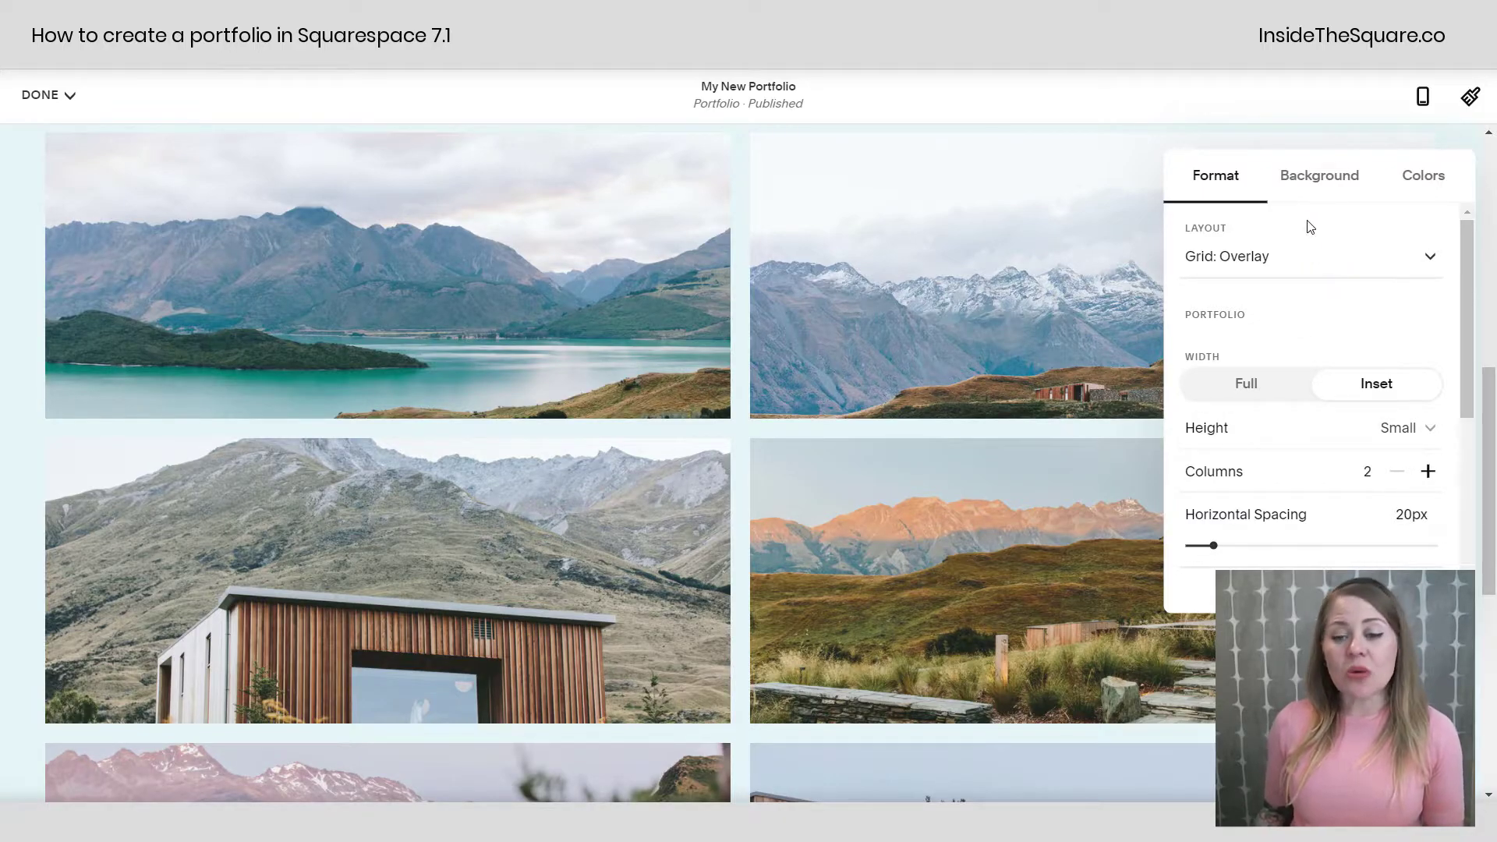
- Apply the Lightest 1 colour theme to the portfolio section's background
click(1334, 181)
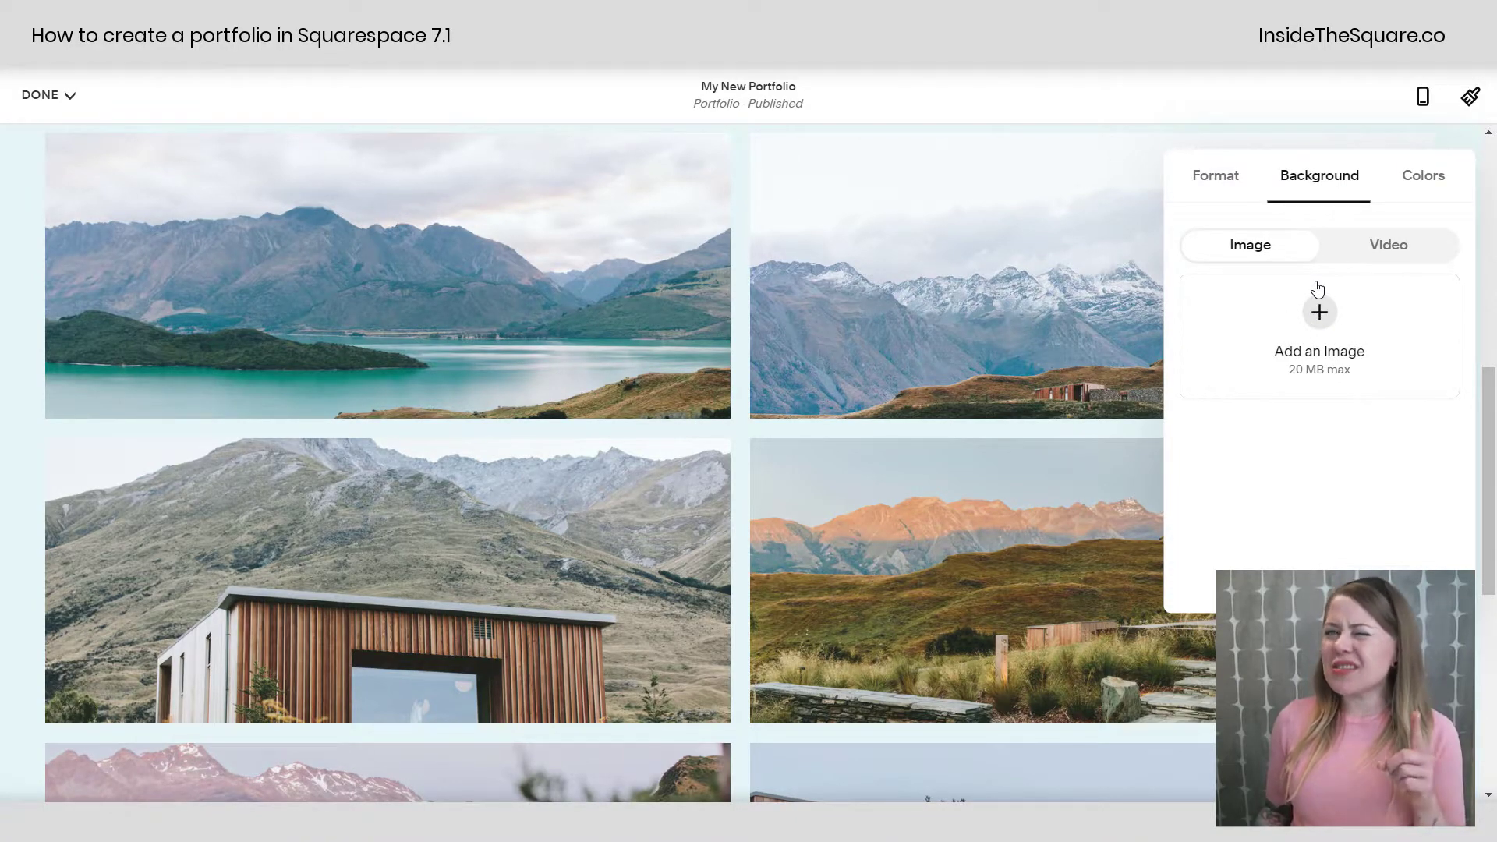
click(1407, 187)
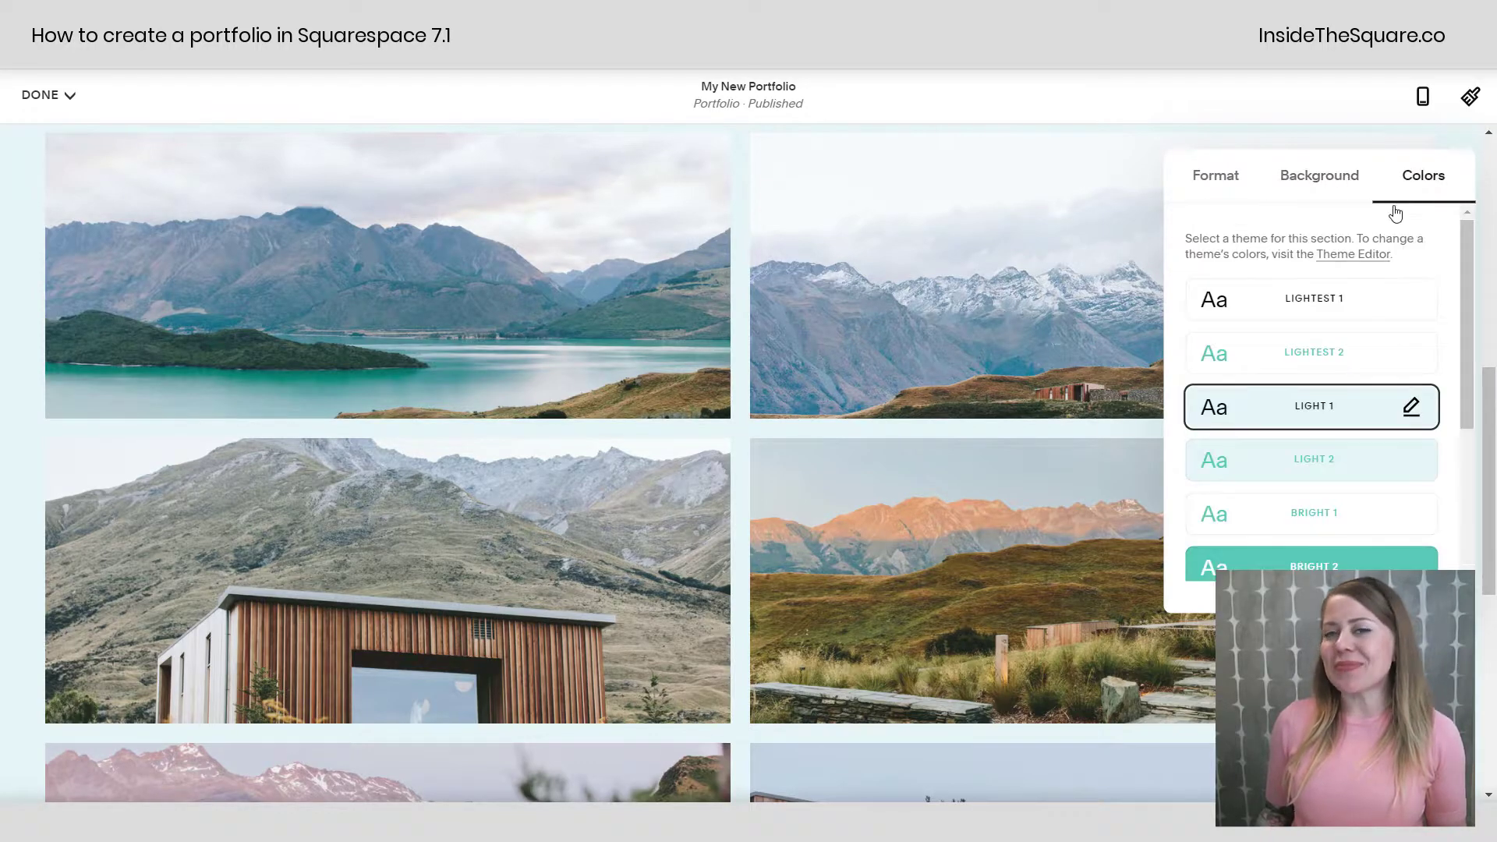
scroll(1336, 403, down, 3)
scroll(1330, 424, up, 3)
click(1329, 326)
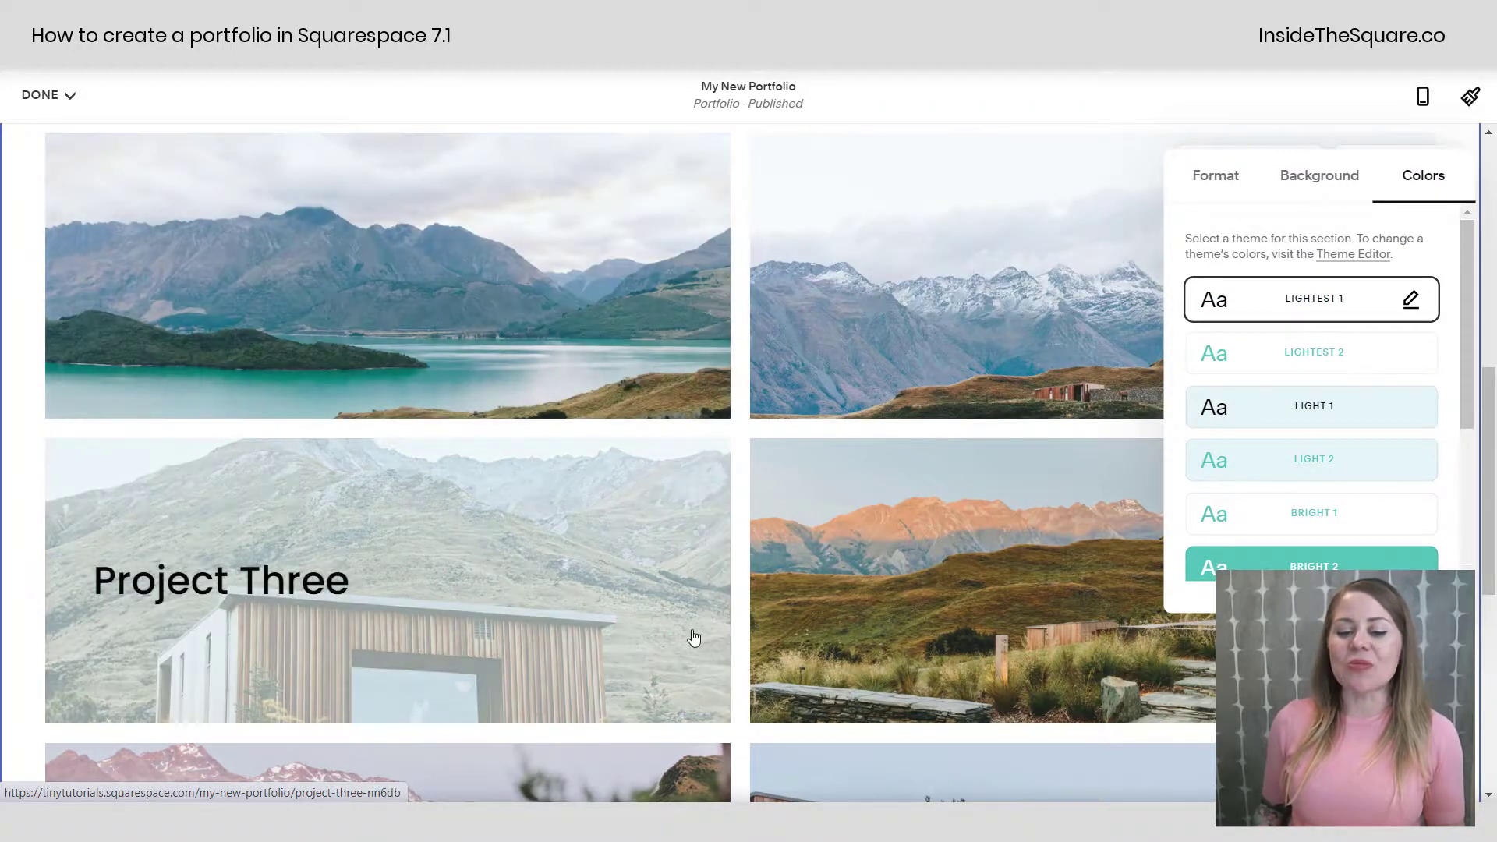
- Save the page edits and exit the editor
scroll(916, 452, up, 7)
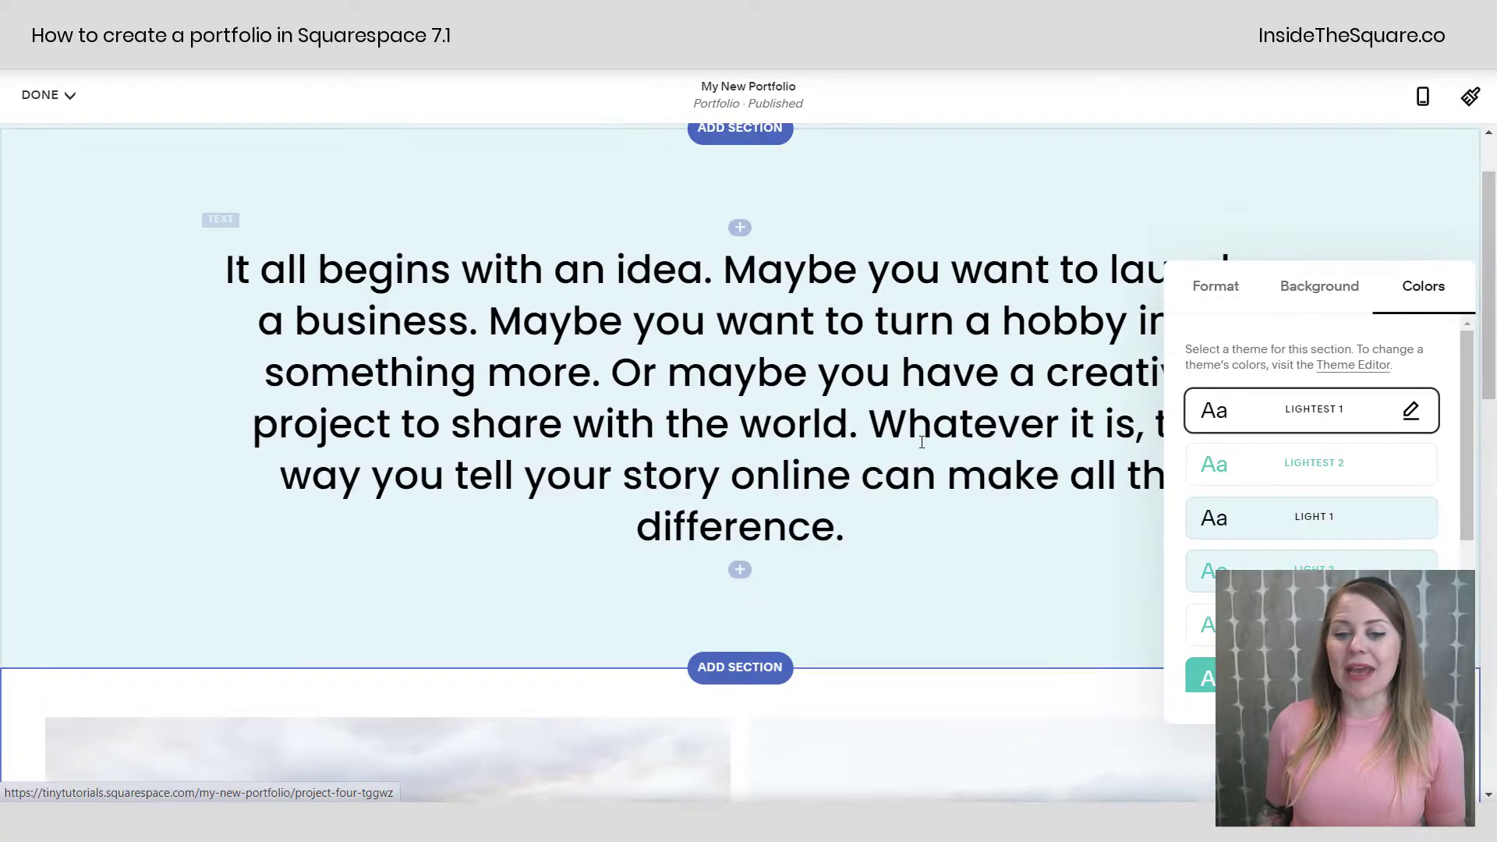
mouse_move(47, 97)
click(49, 134)
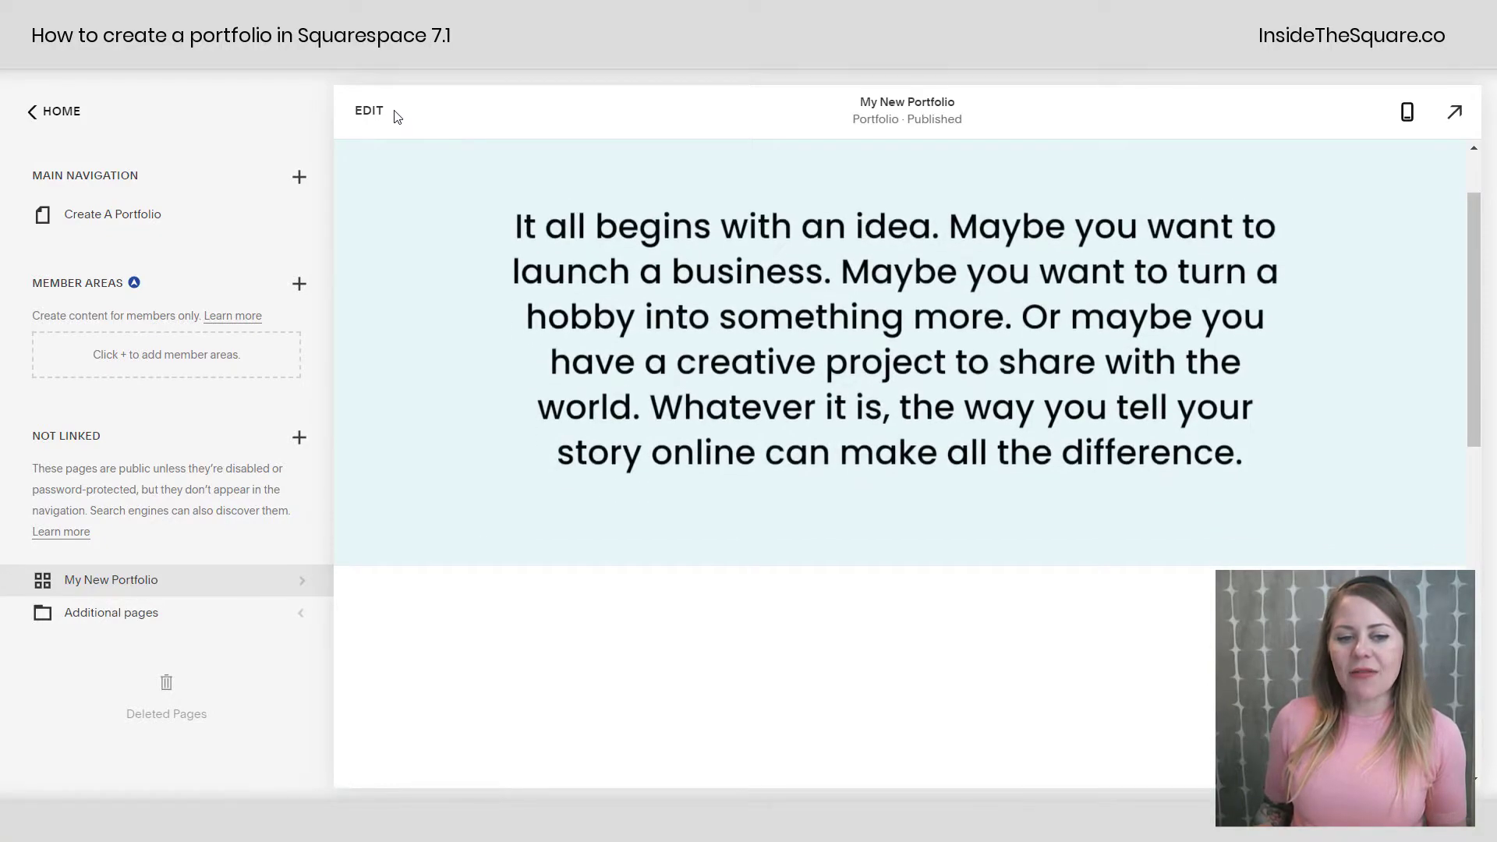
click(379, 114)
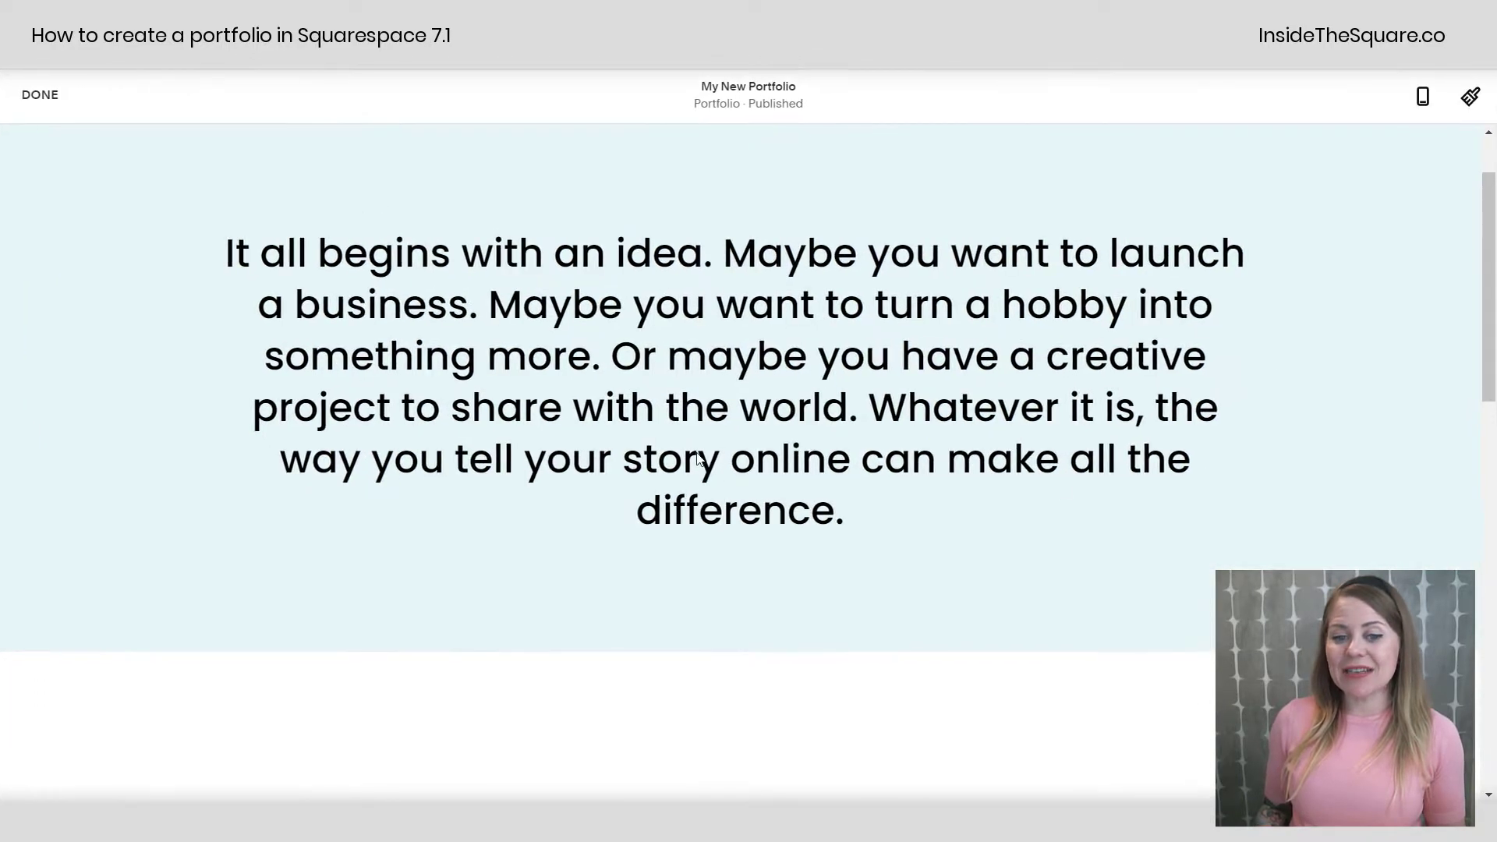
scroll(766, 167, down, 2)
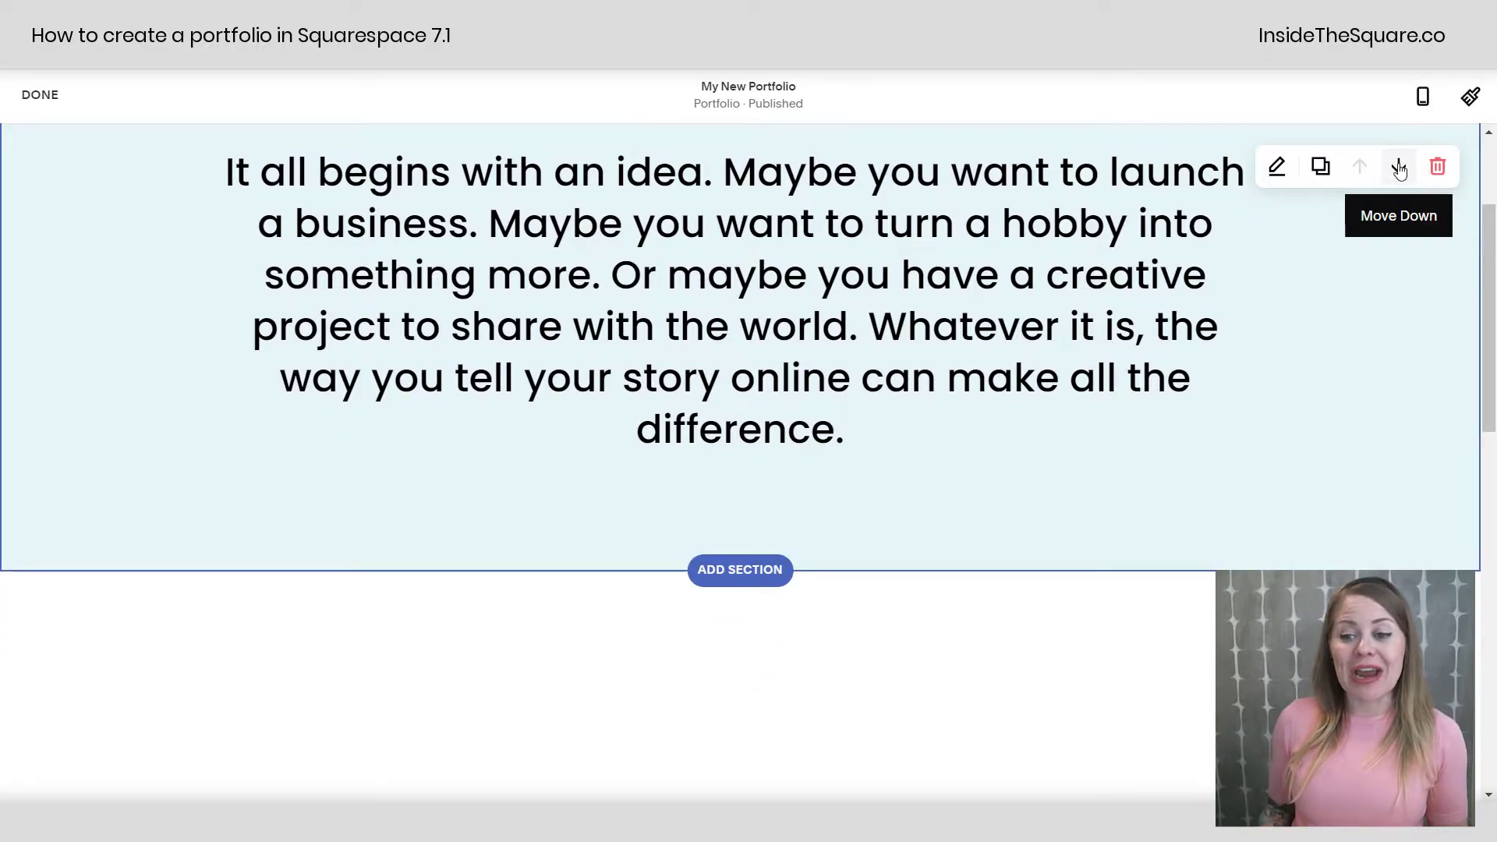
scroll(1233, 437, down, 5)
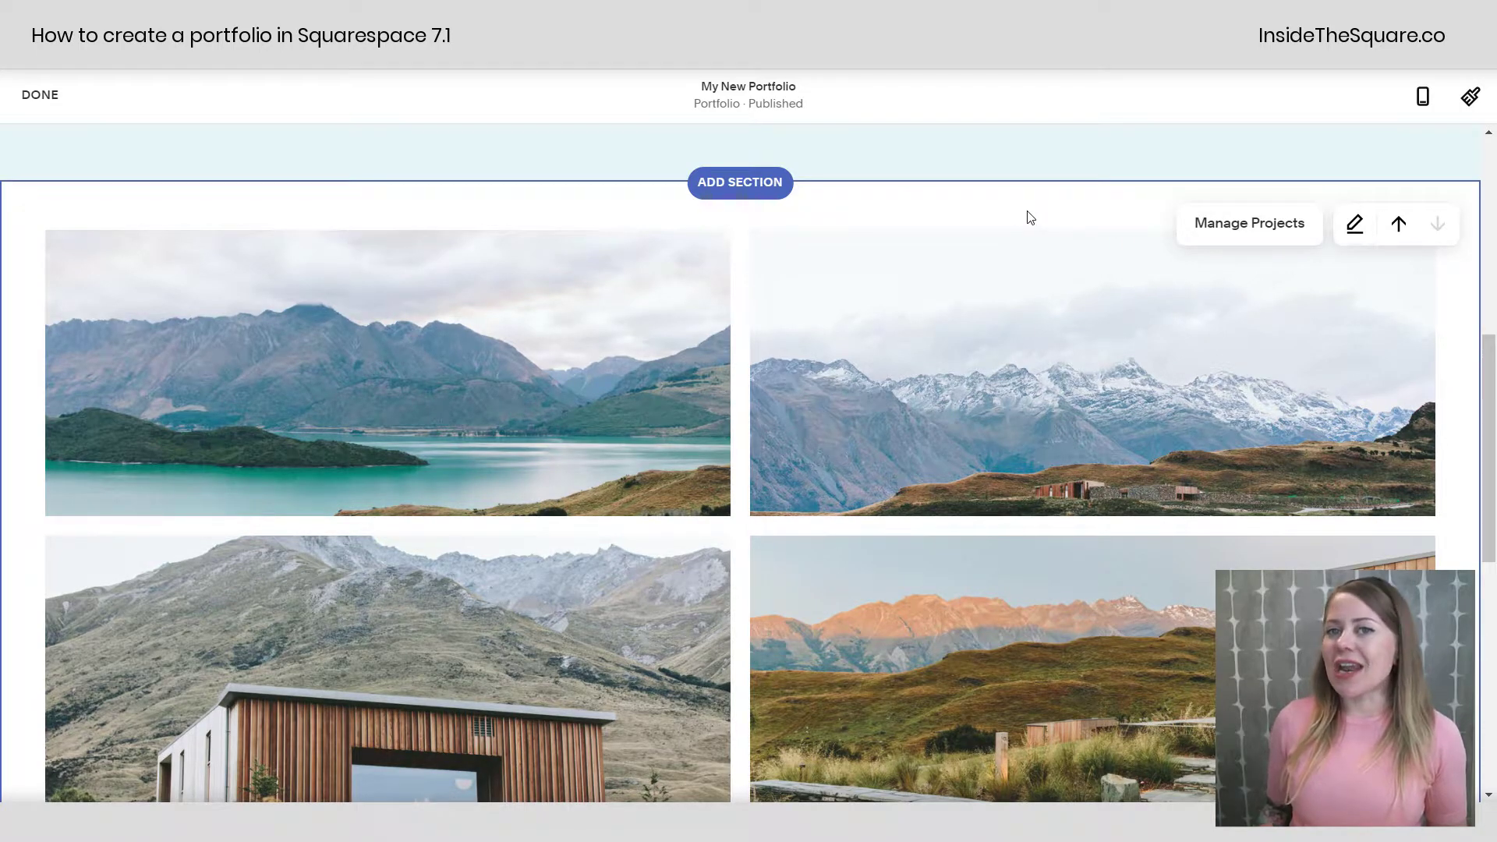
click(1354, 226)
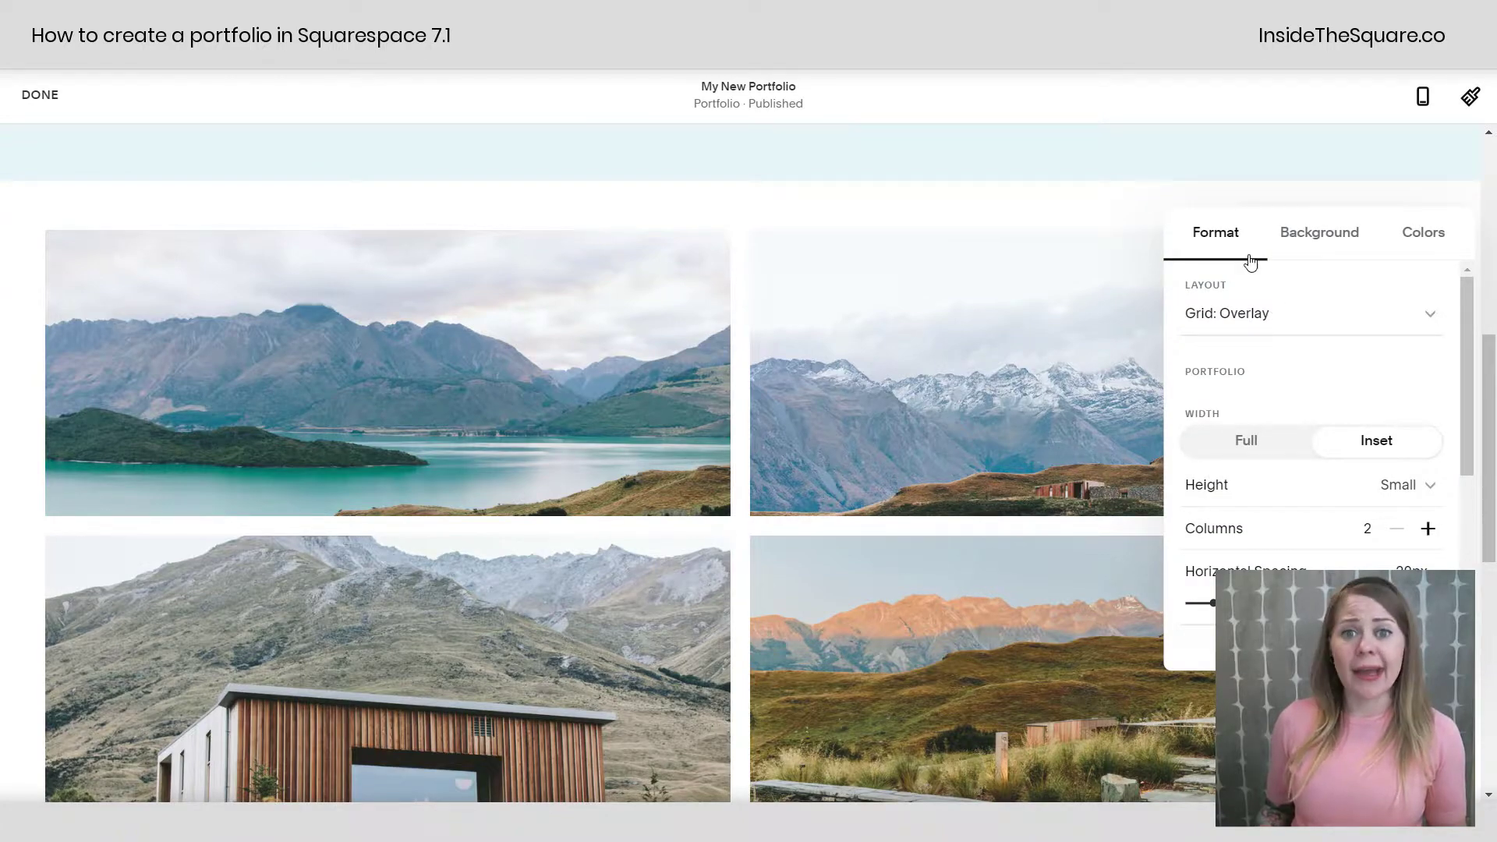
click(40, 98)
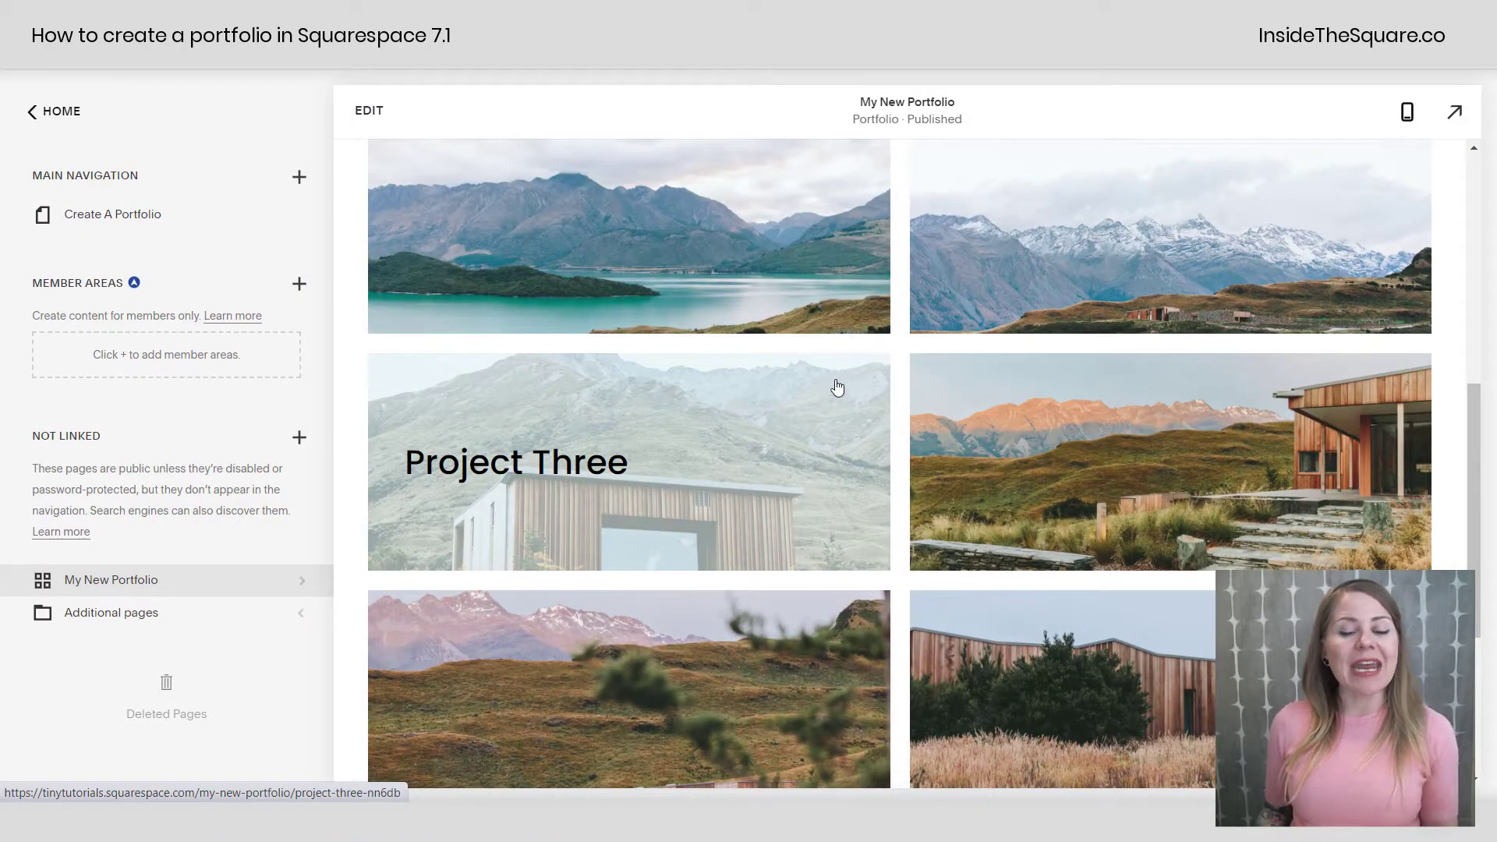
scroll(836, 382, up, 1)
mouse_move(276, 587)
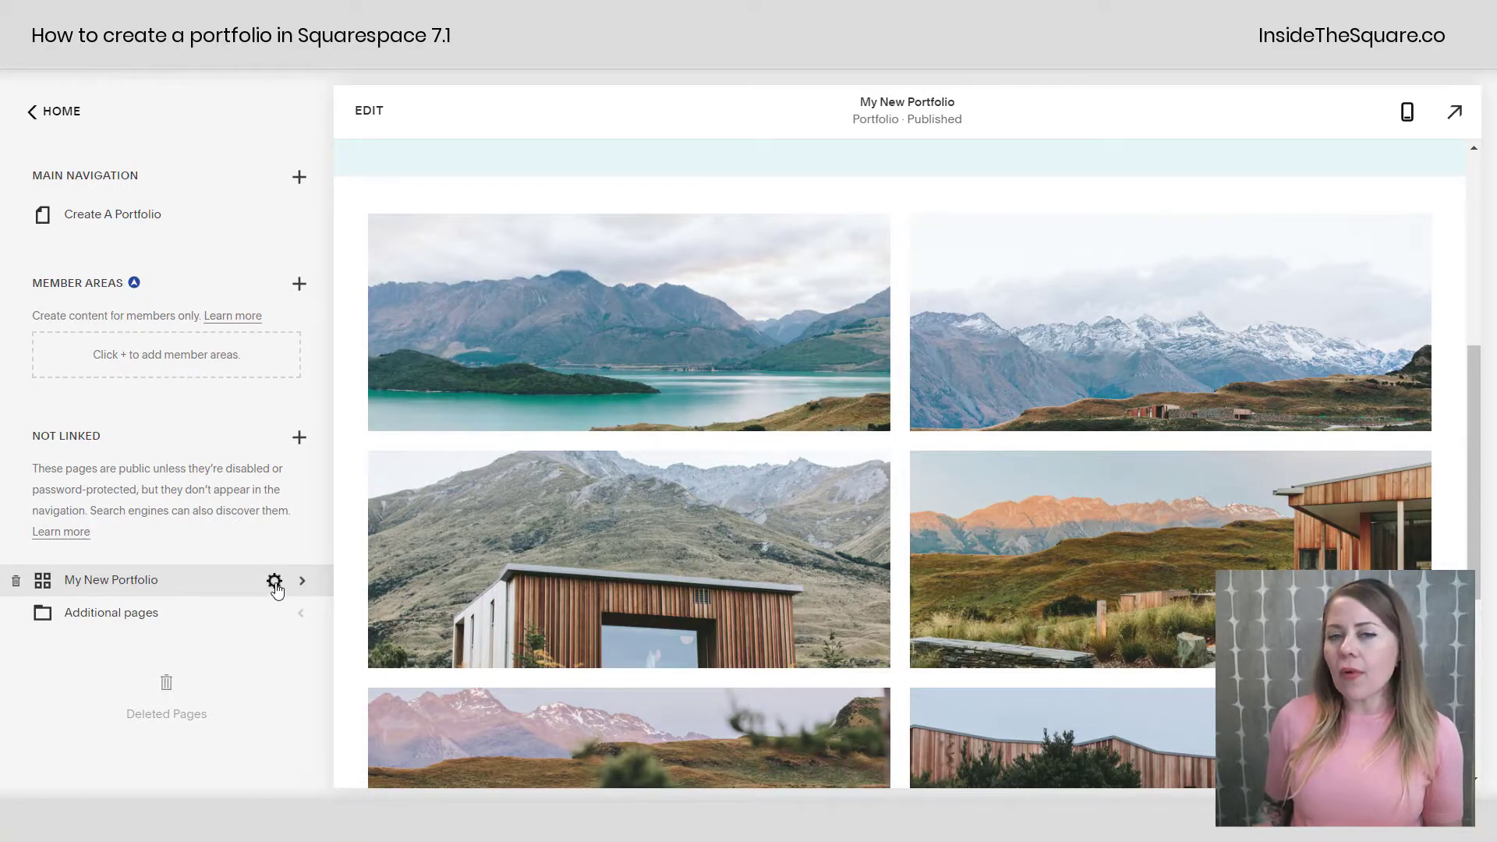
click(275, 582)
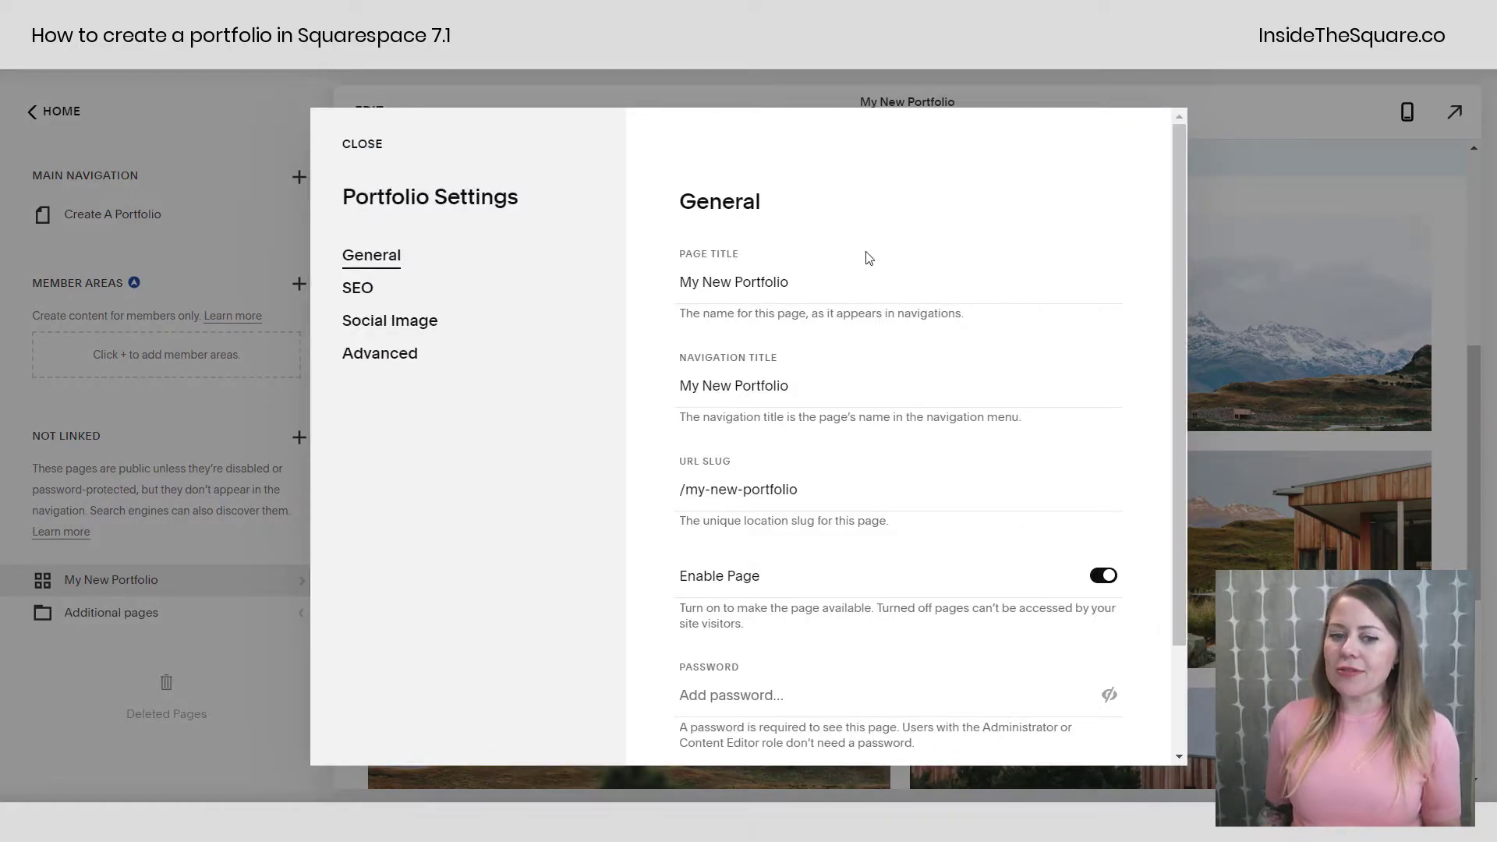
drag(839, 282, 601, 269)
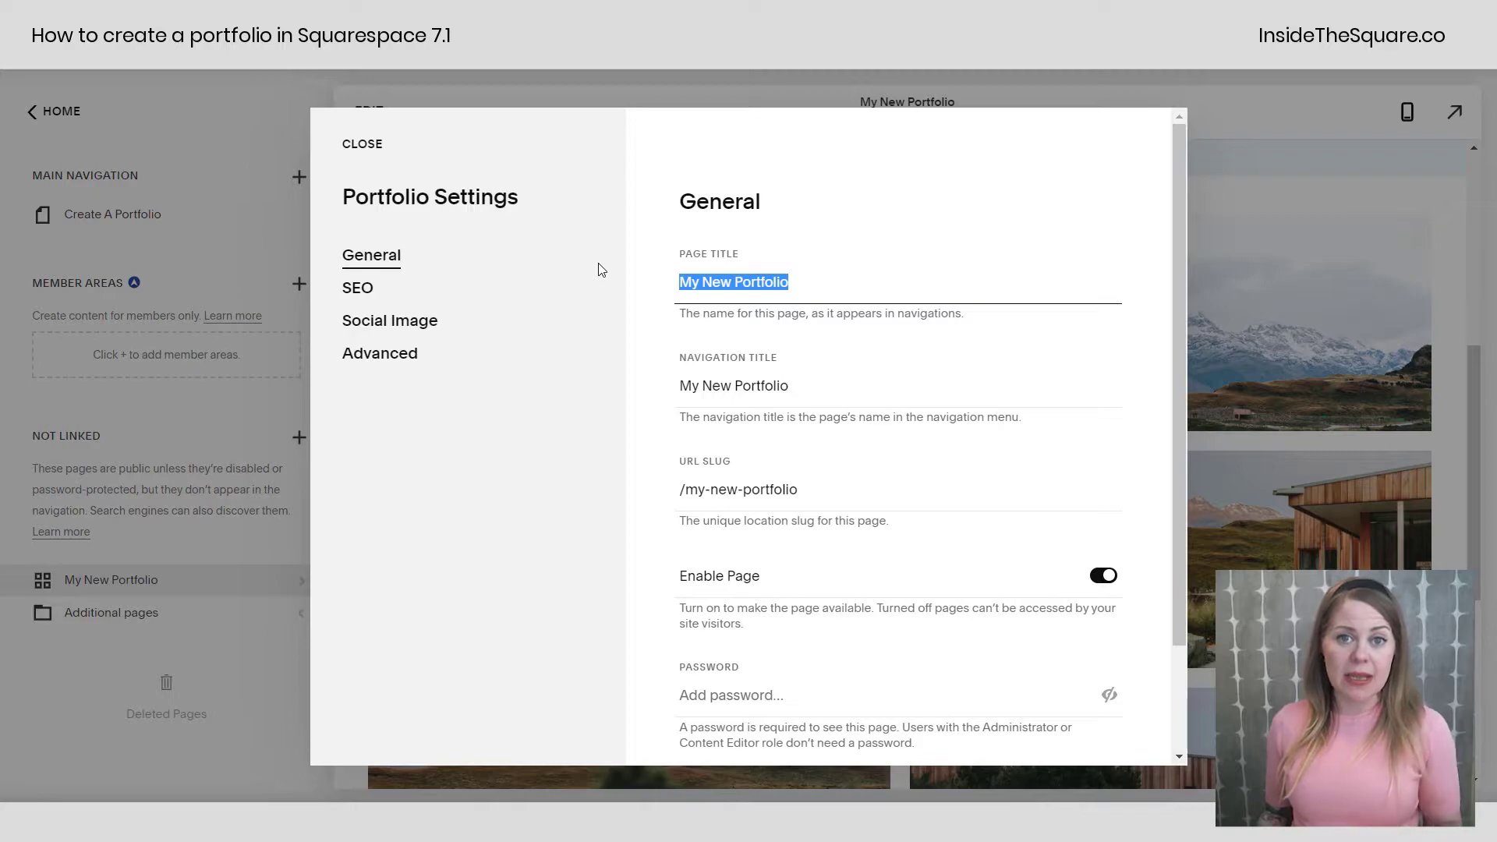
drag(816, 380, 563, 411)
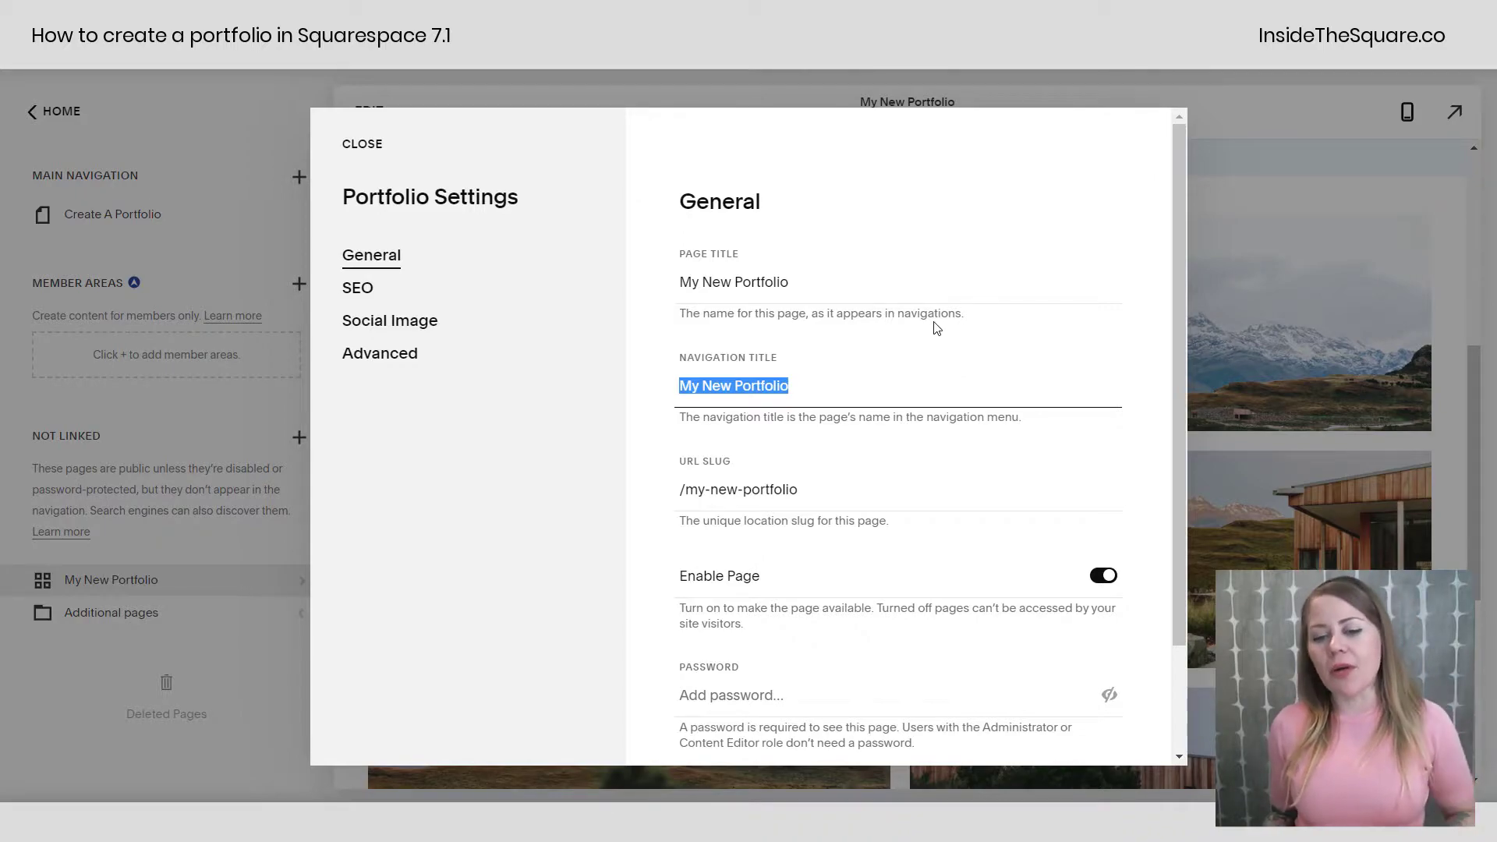
drag(830, 477, 598, 517)
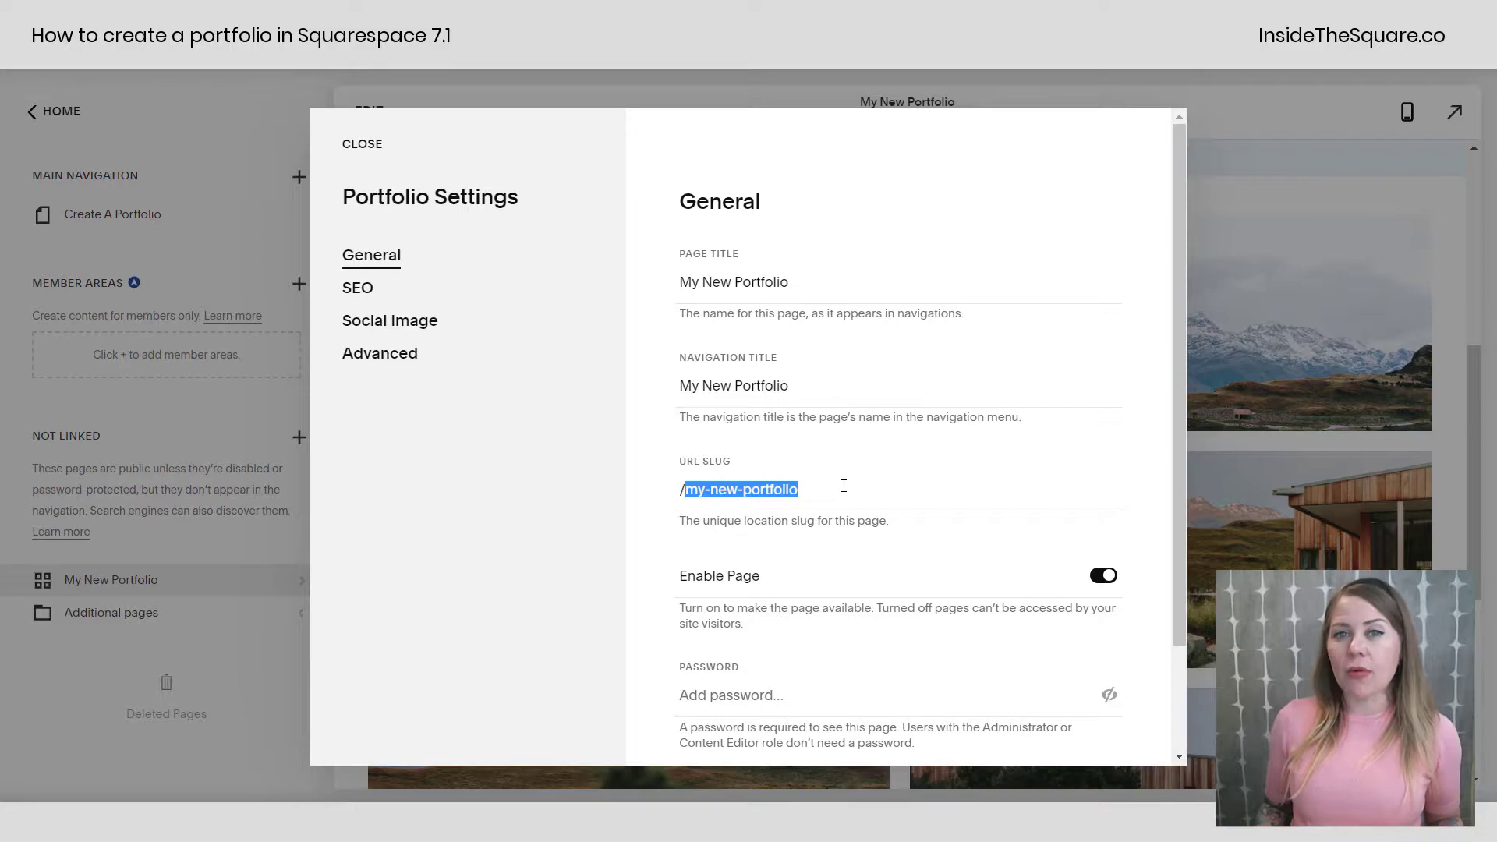
scroll(857, 499, down, 2)
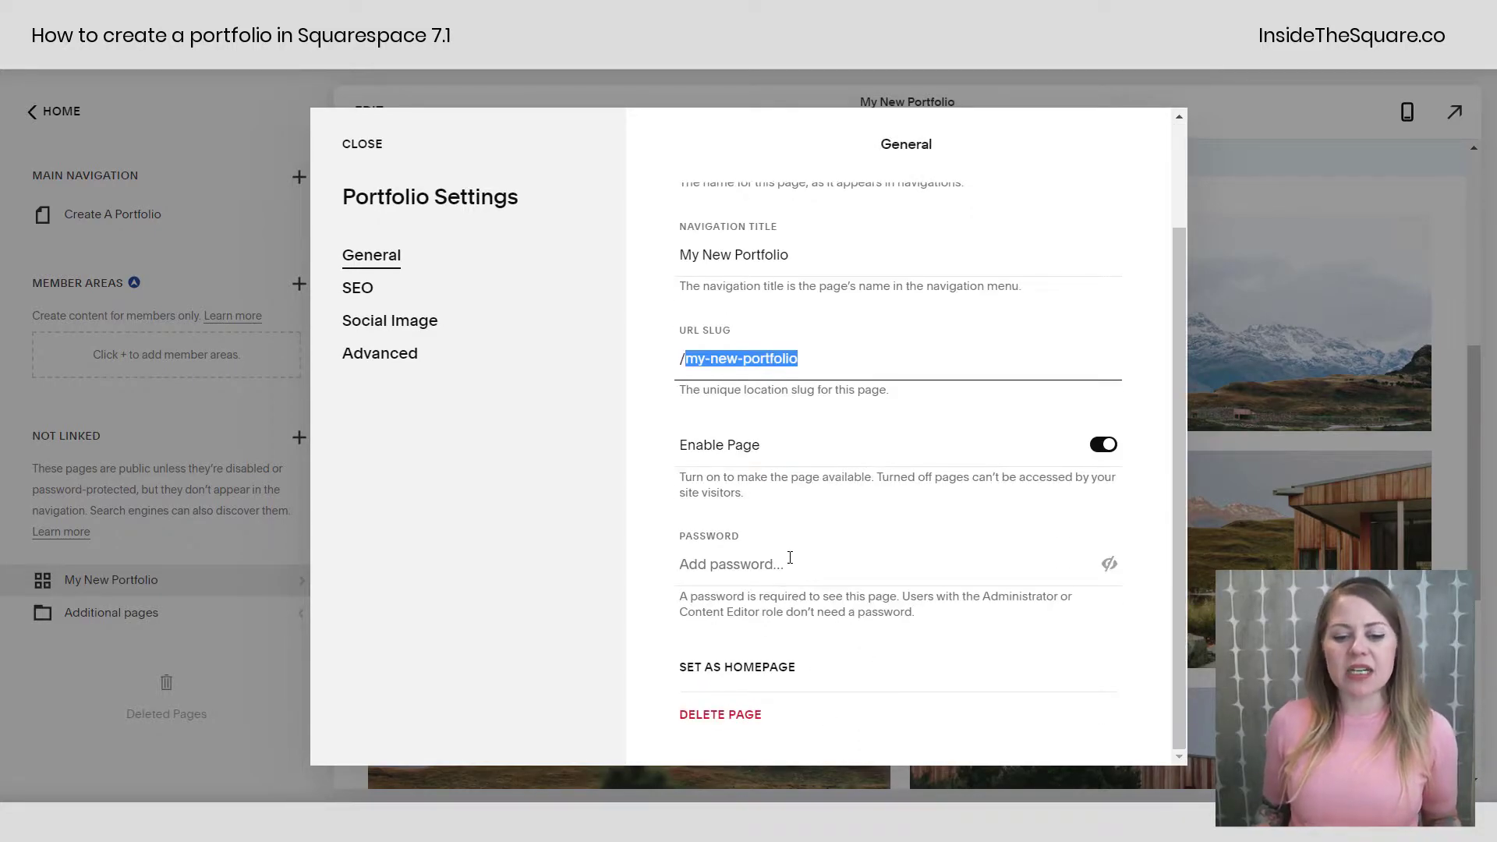
click(398, 294)
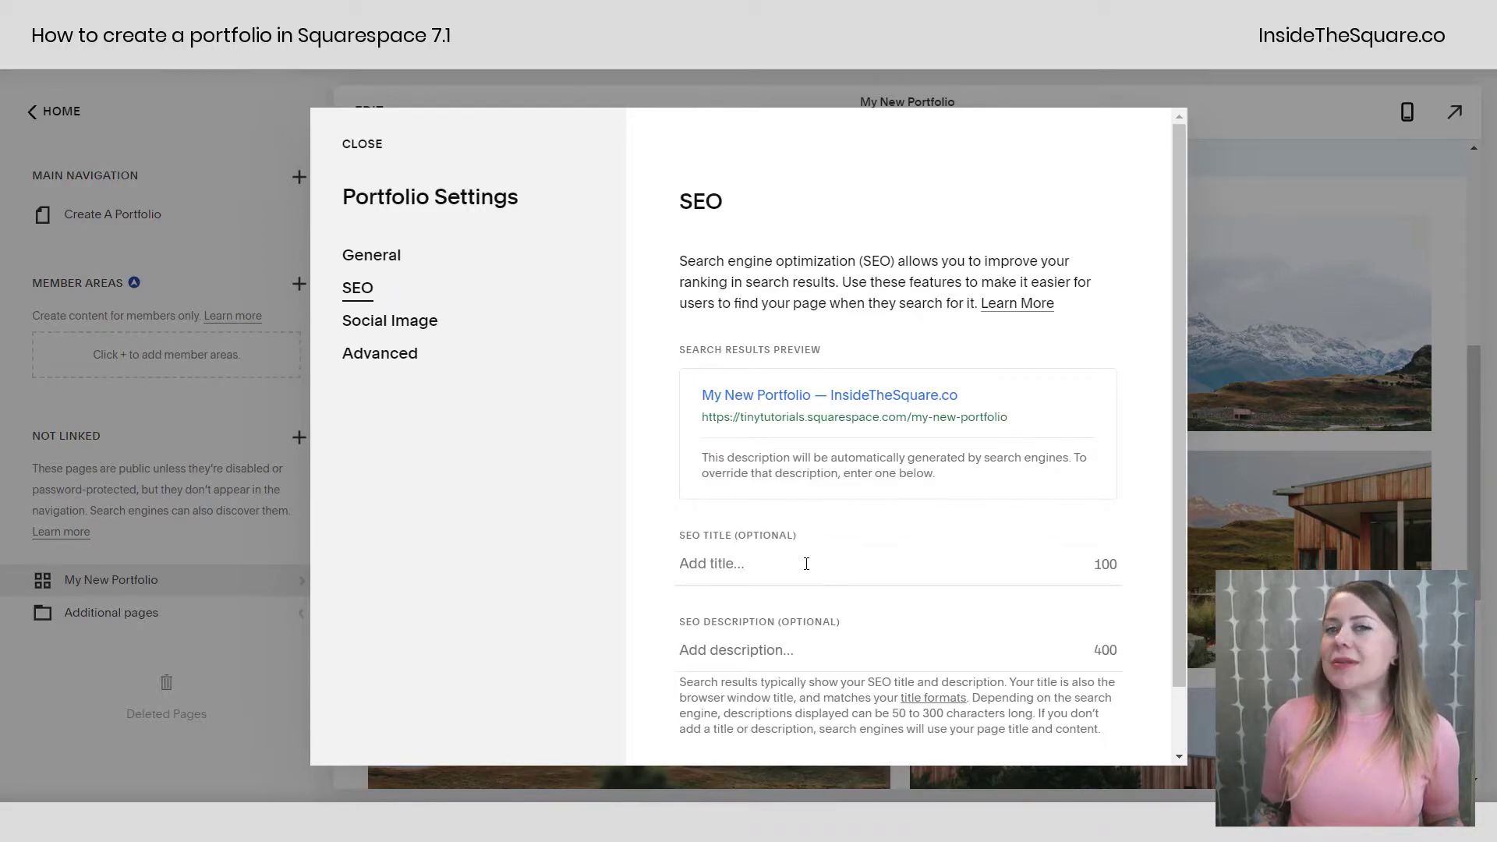
click(413, 321)
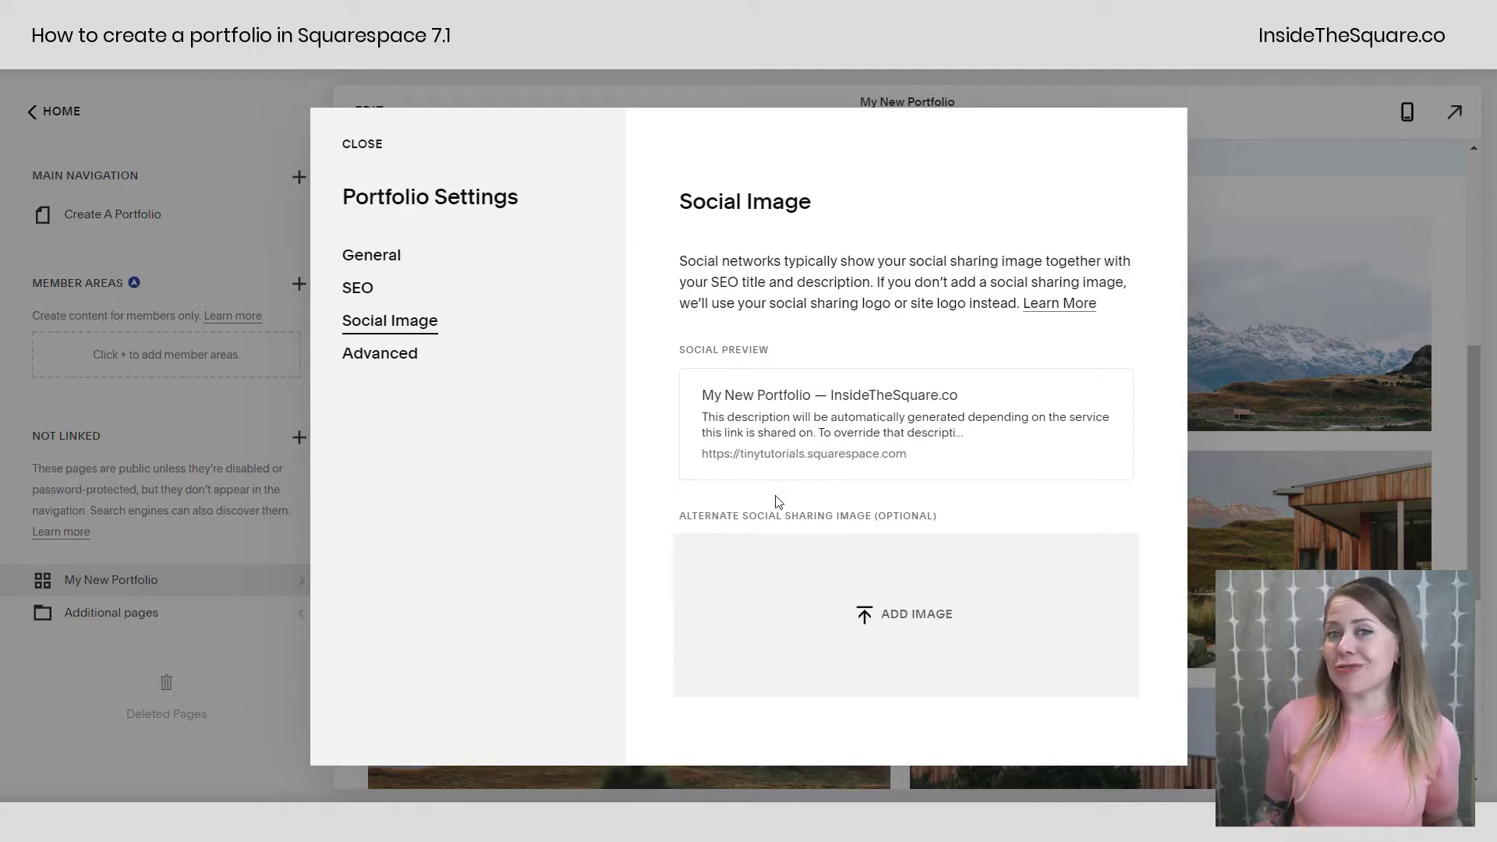
click(413, 361)
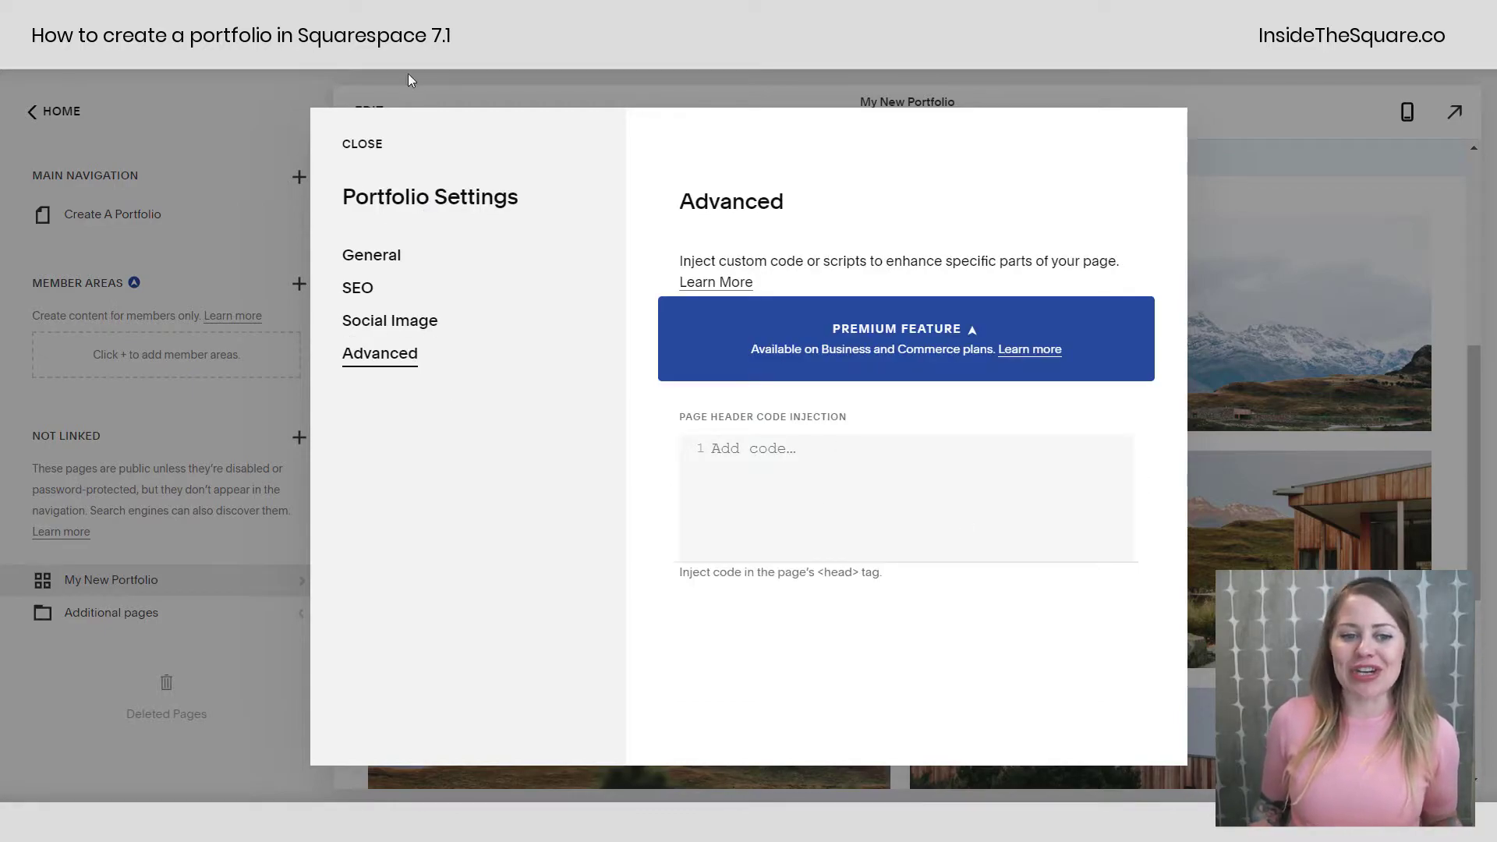
click(363, 146)
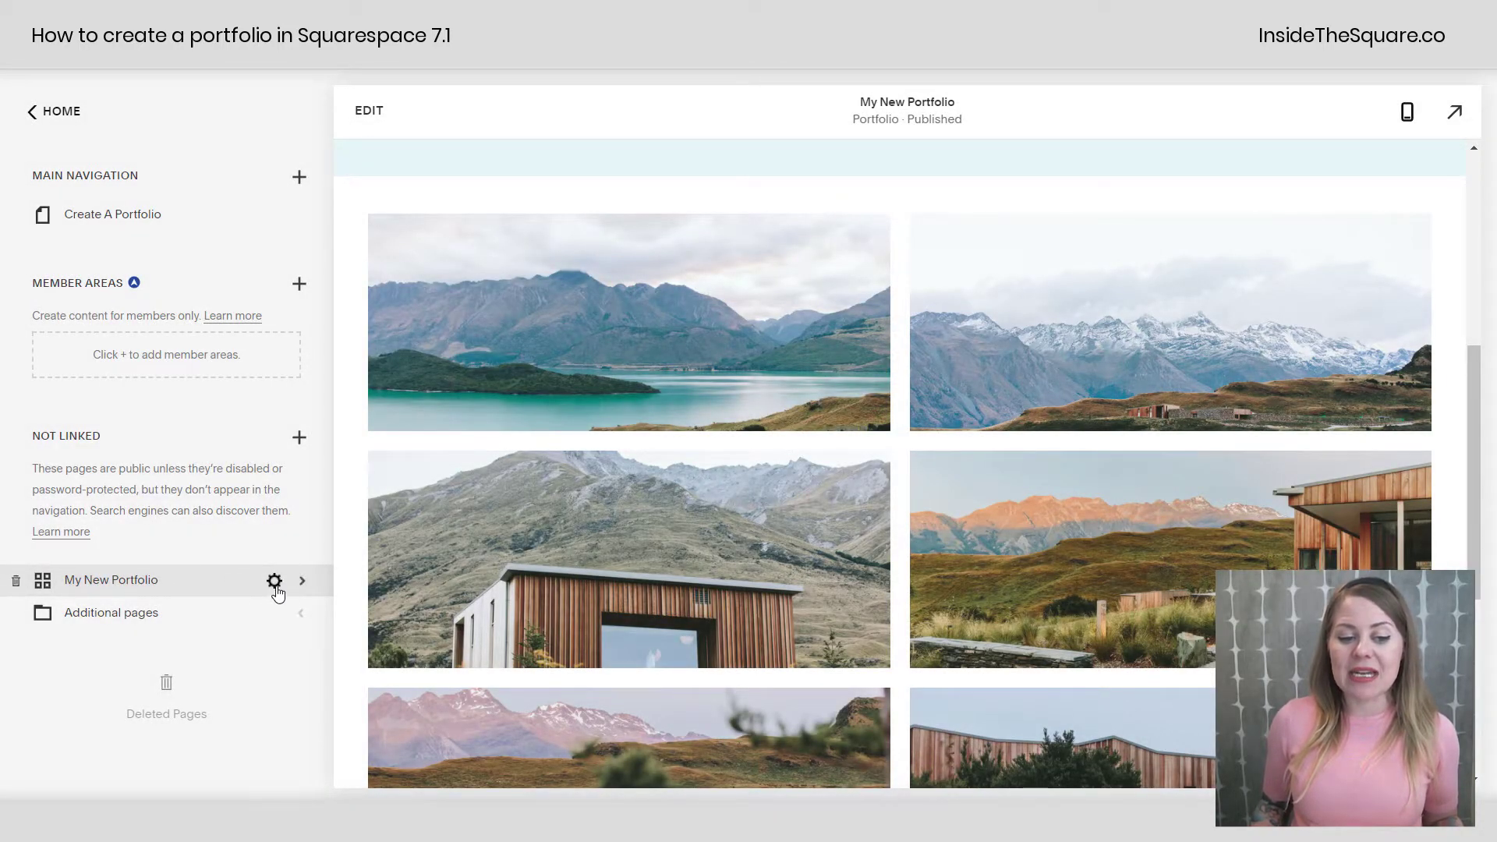
- Review the portfolio's General, SEO, Social Image and Advanced settings, close them, and preview Project One
click(231, 581)
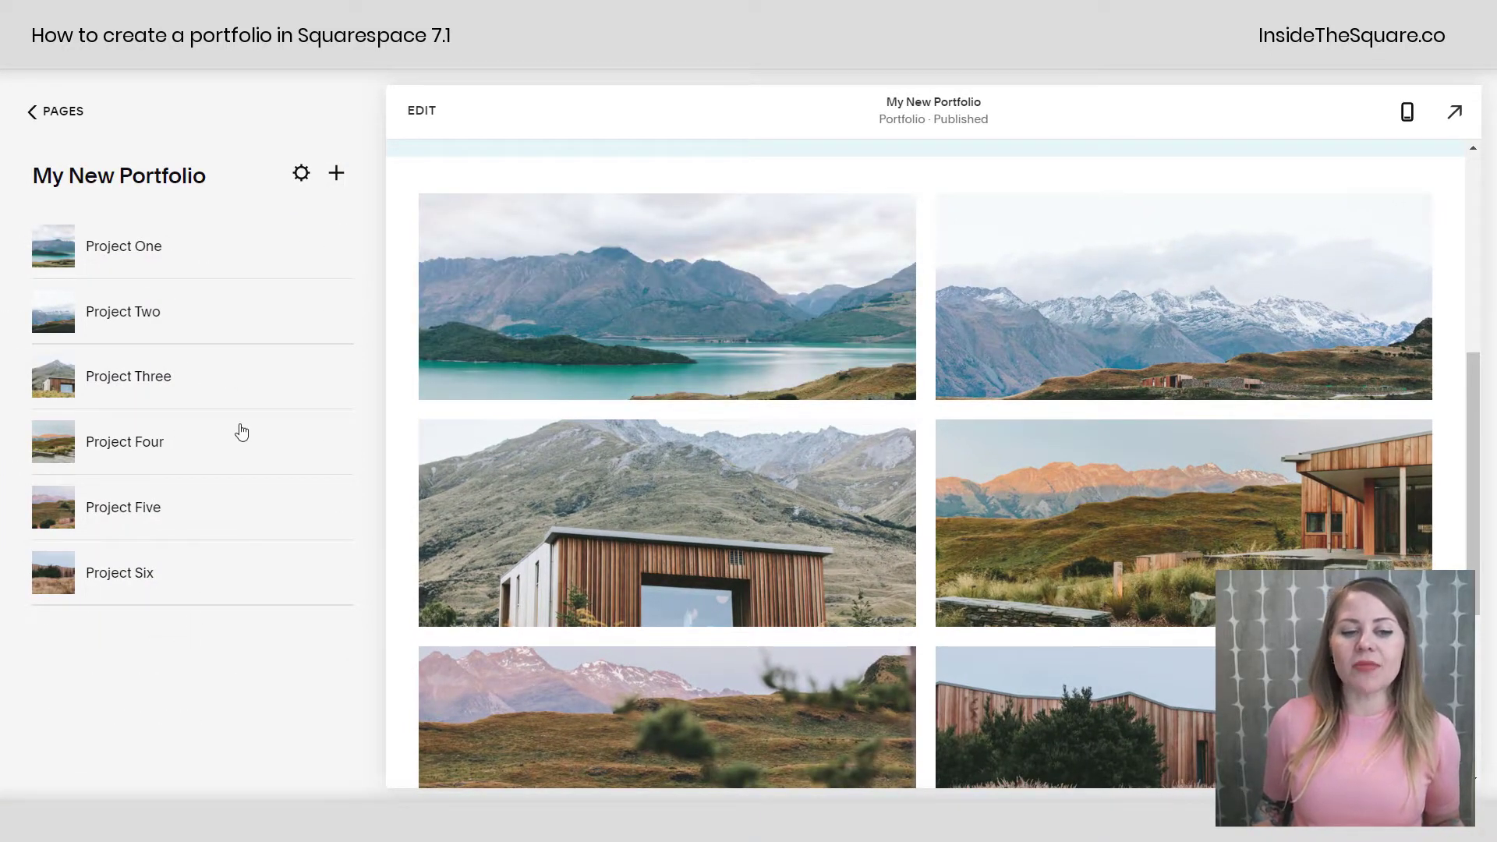
click(300, 175)
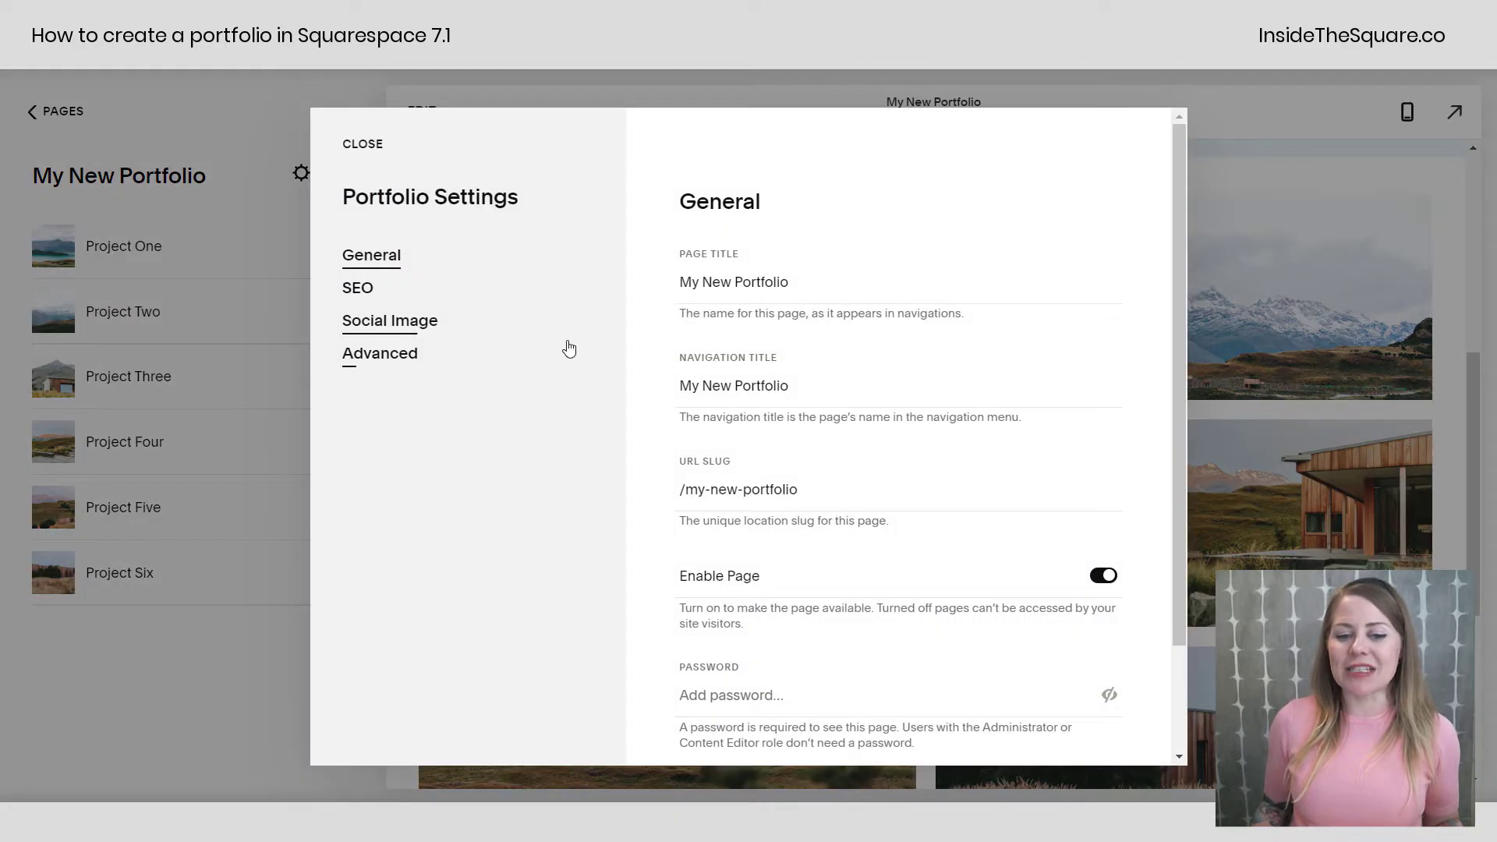
scroll(958, 367, down, 2)
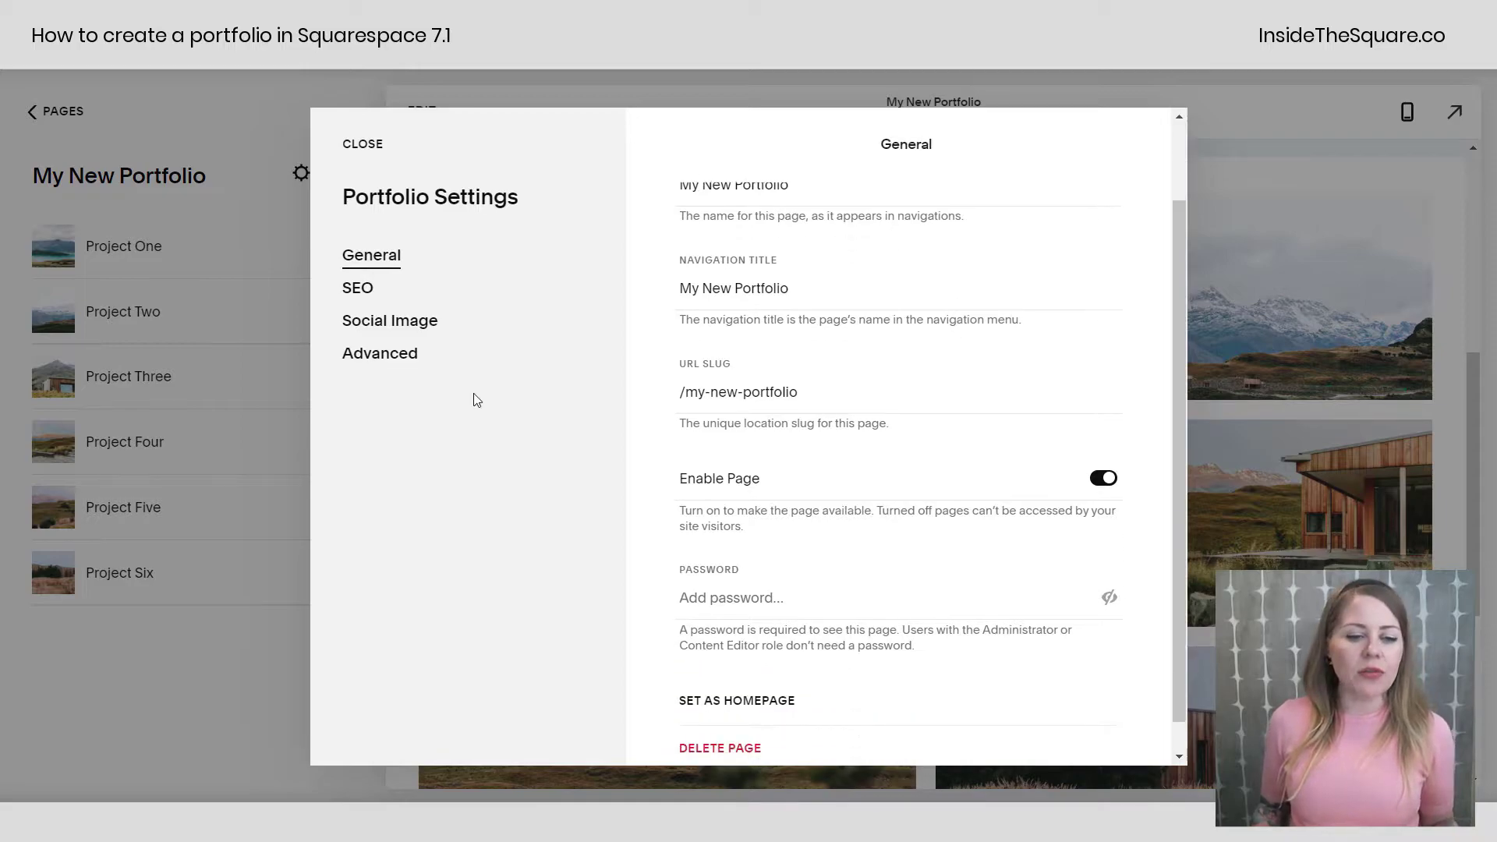
click(393, 287)
click(430, 323)
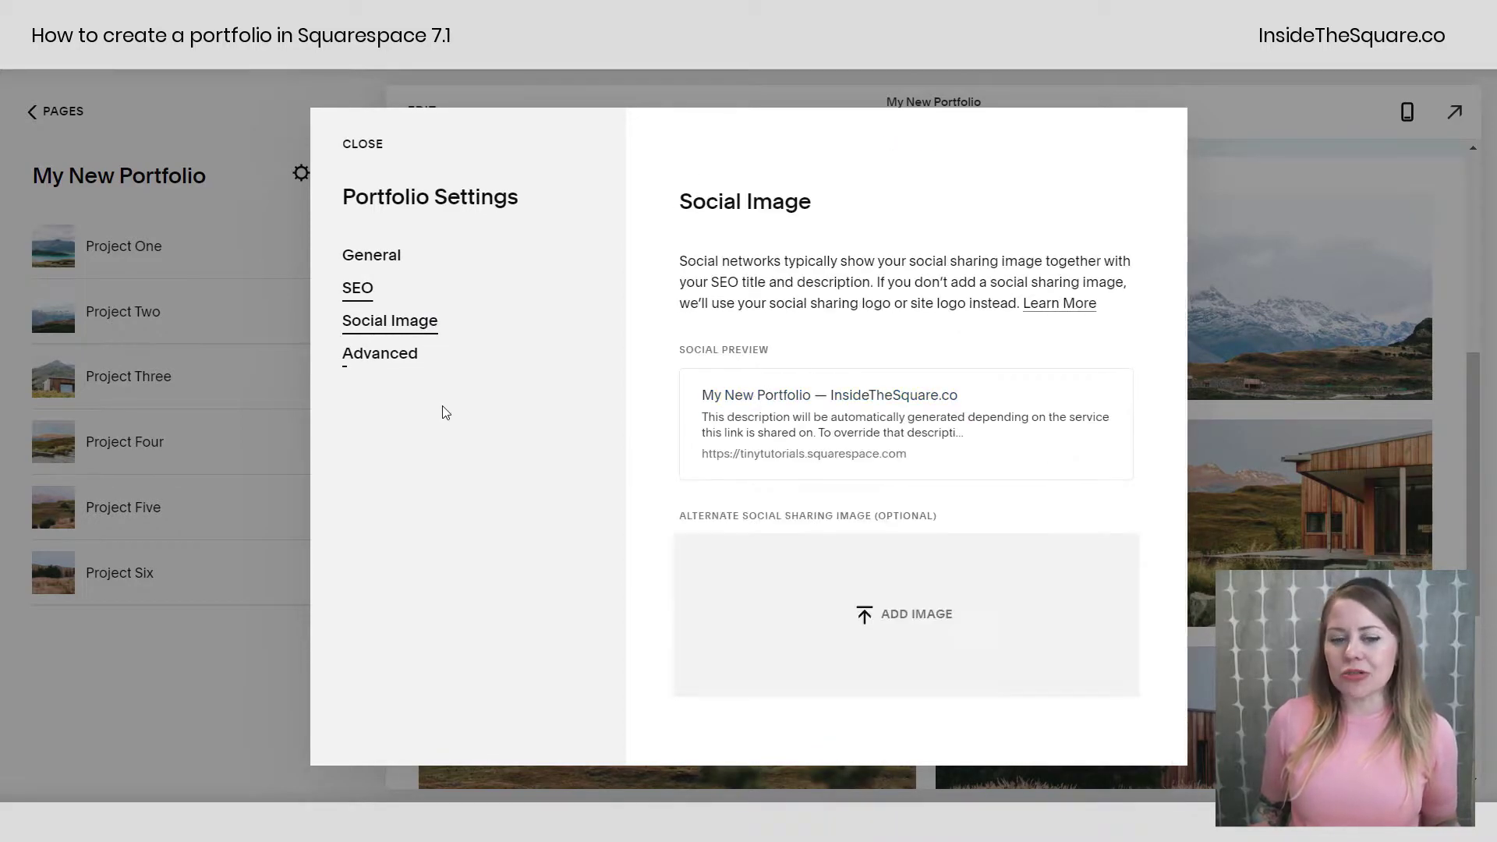
click(411, 361)
click(363, 145)
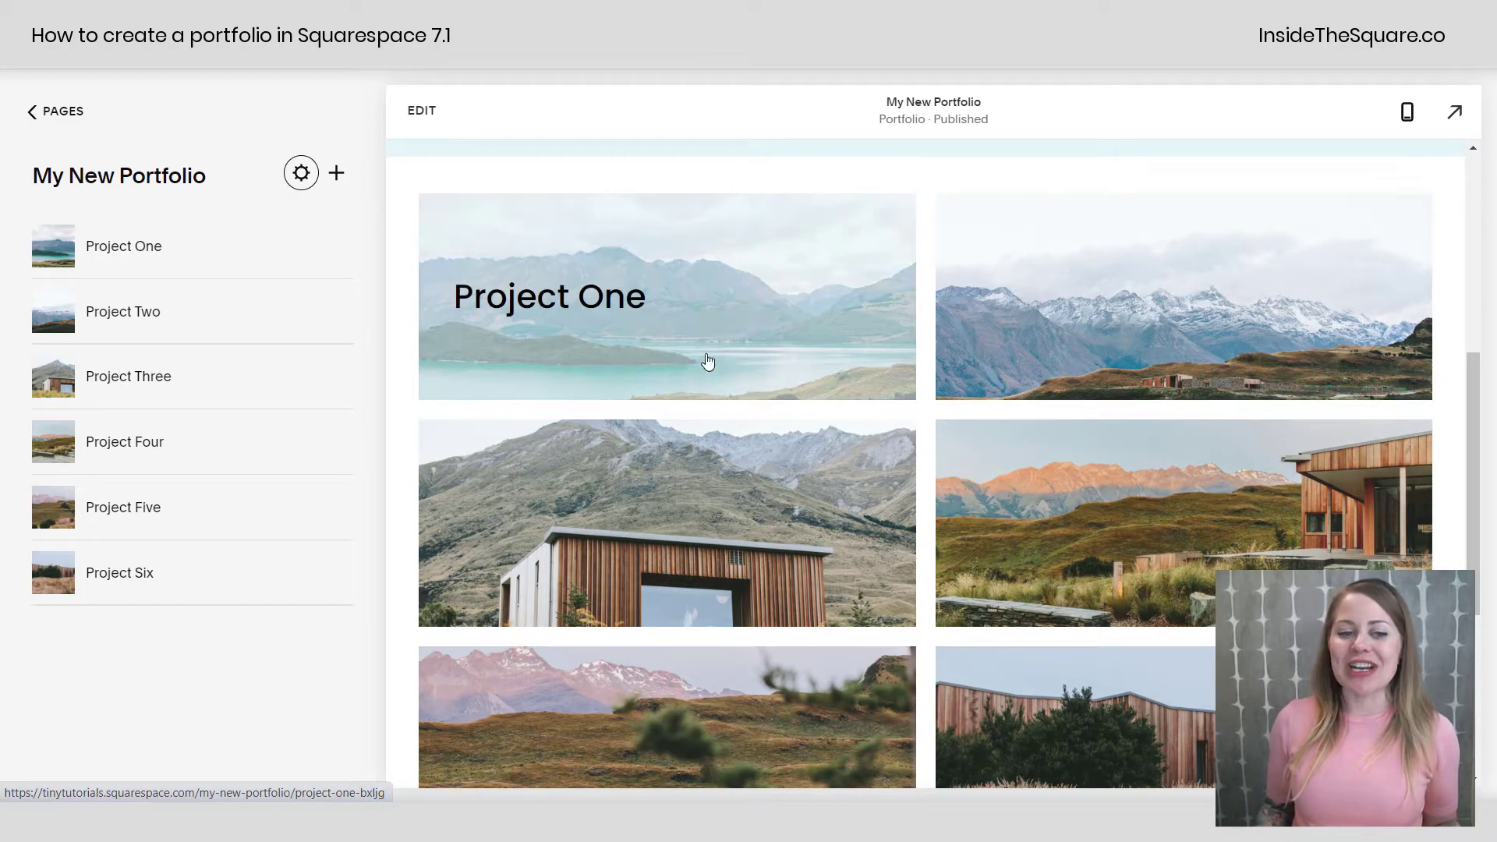
click(177, 260)
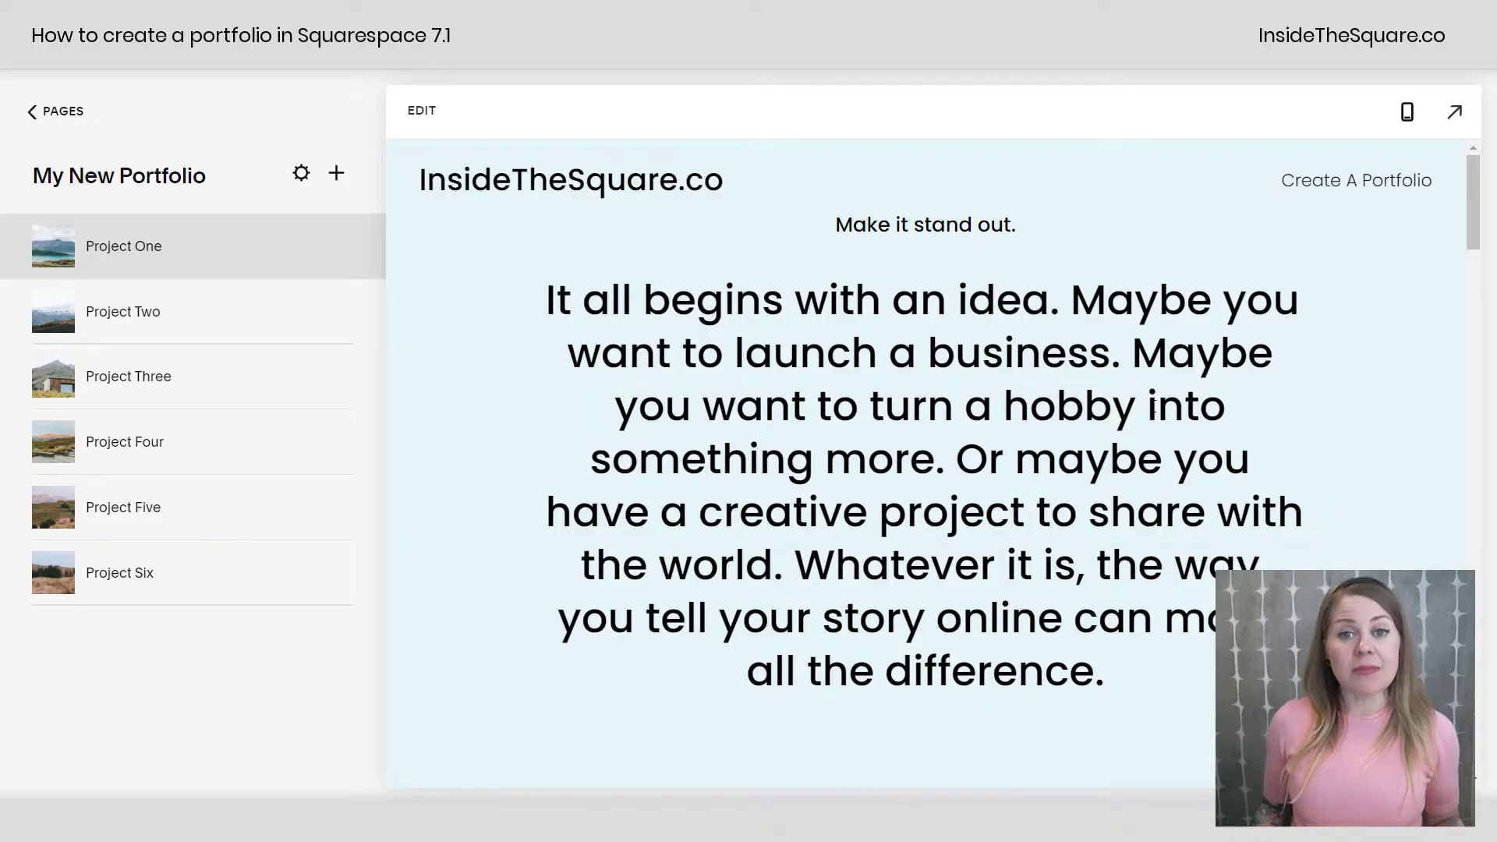
click(424, 113)
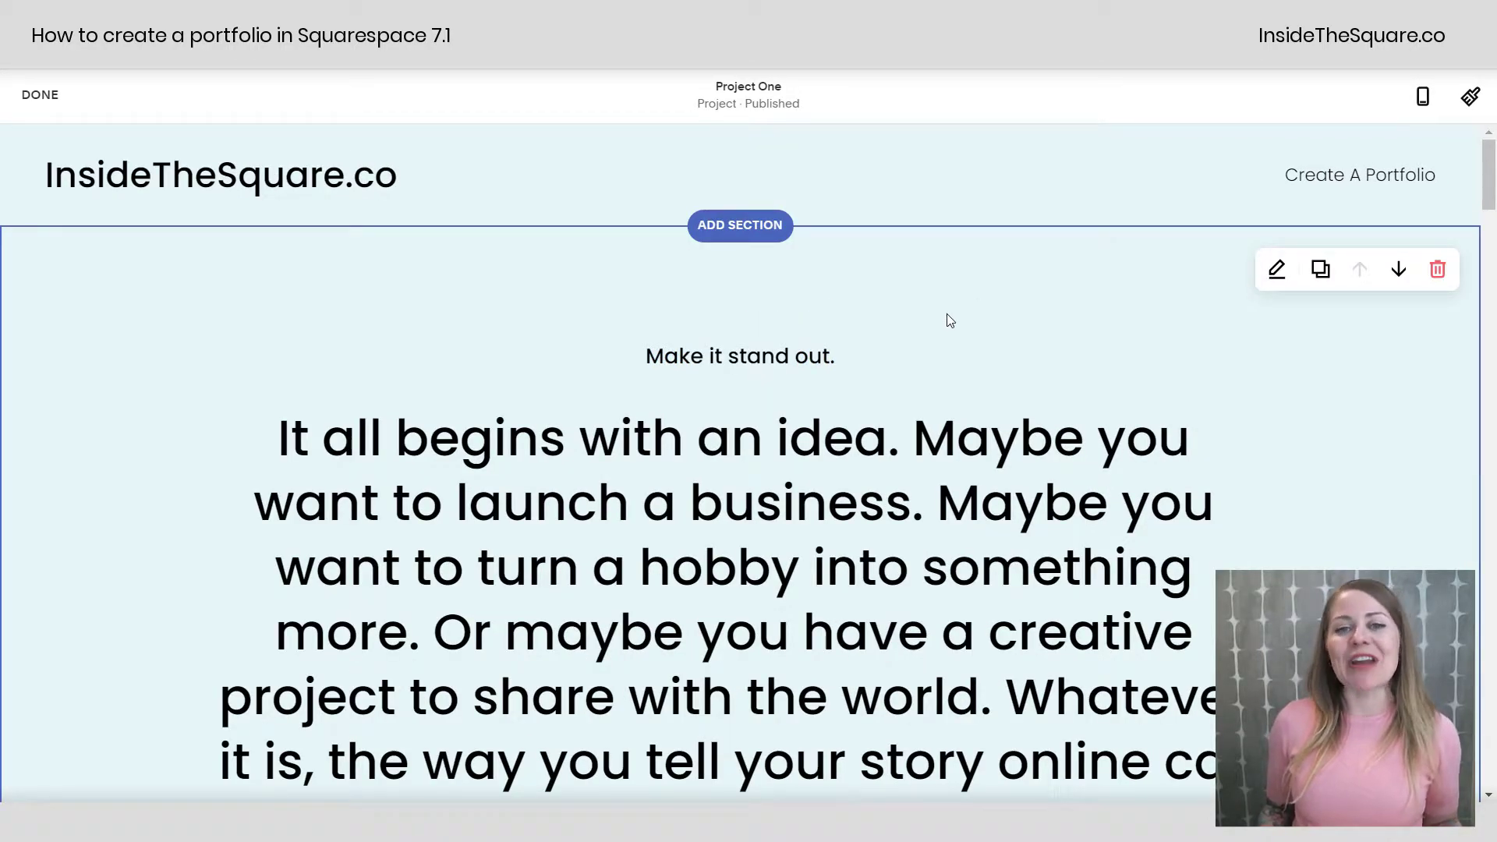
scroll(1013, 371, down, 6)
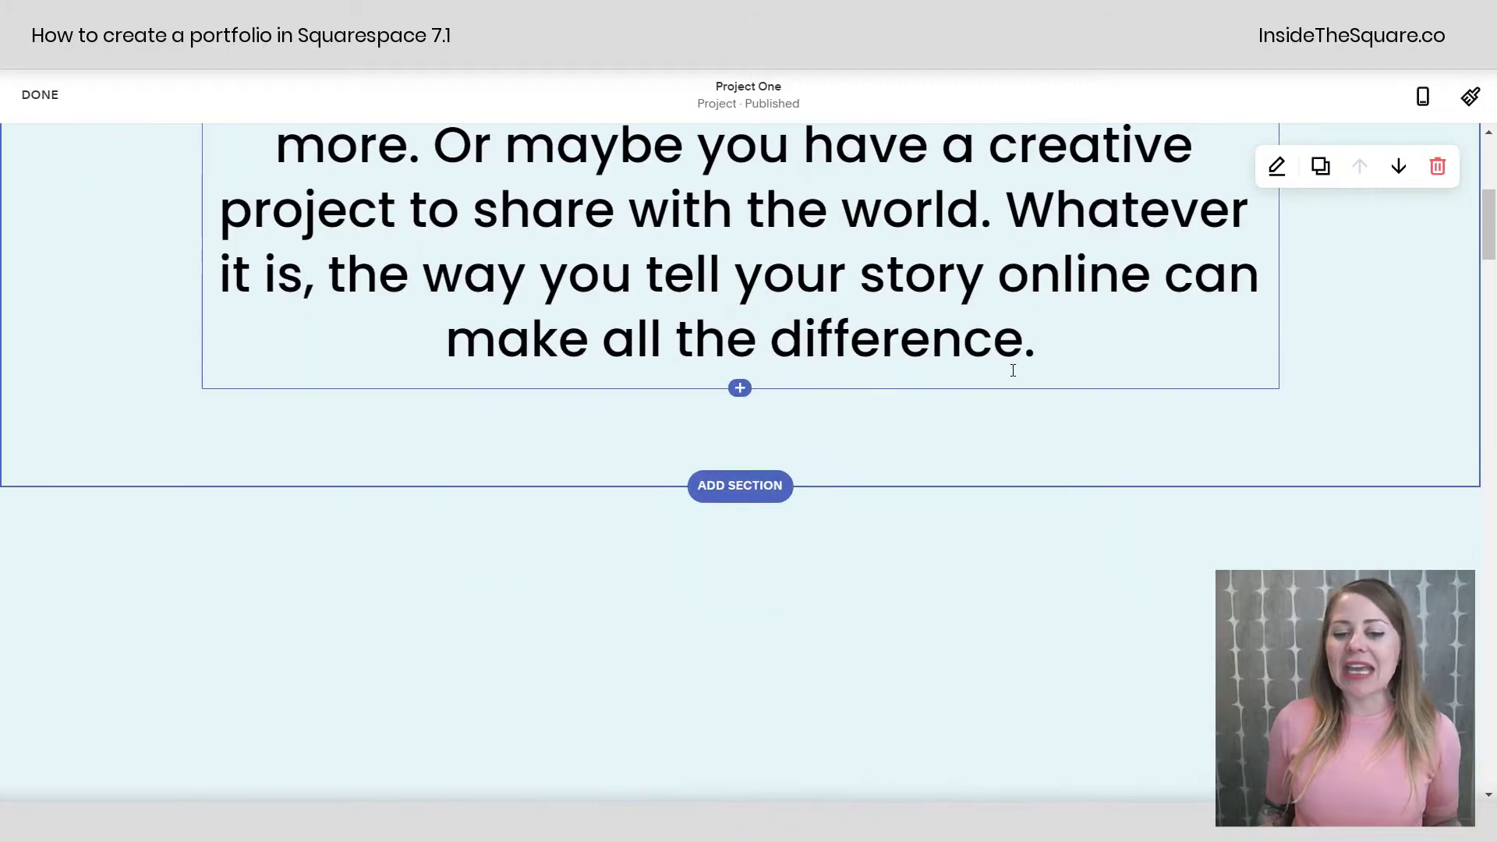
scroll(967, 343, down, 3)
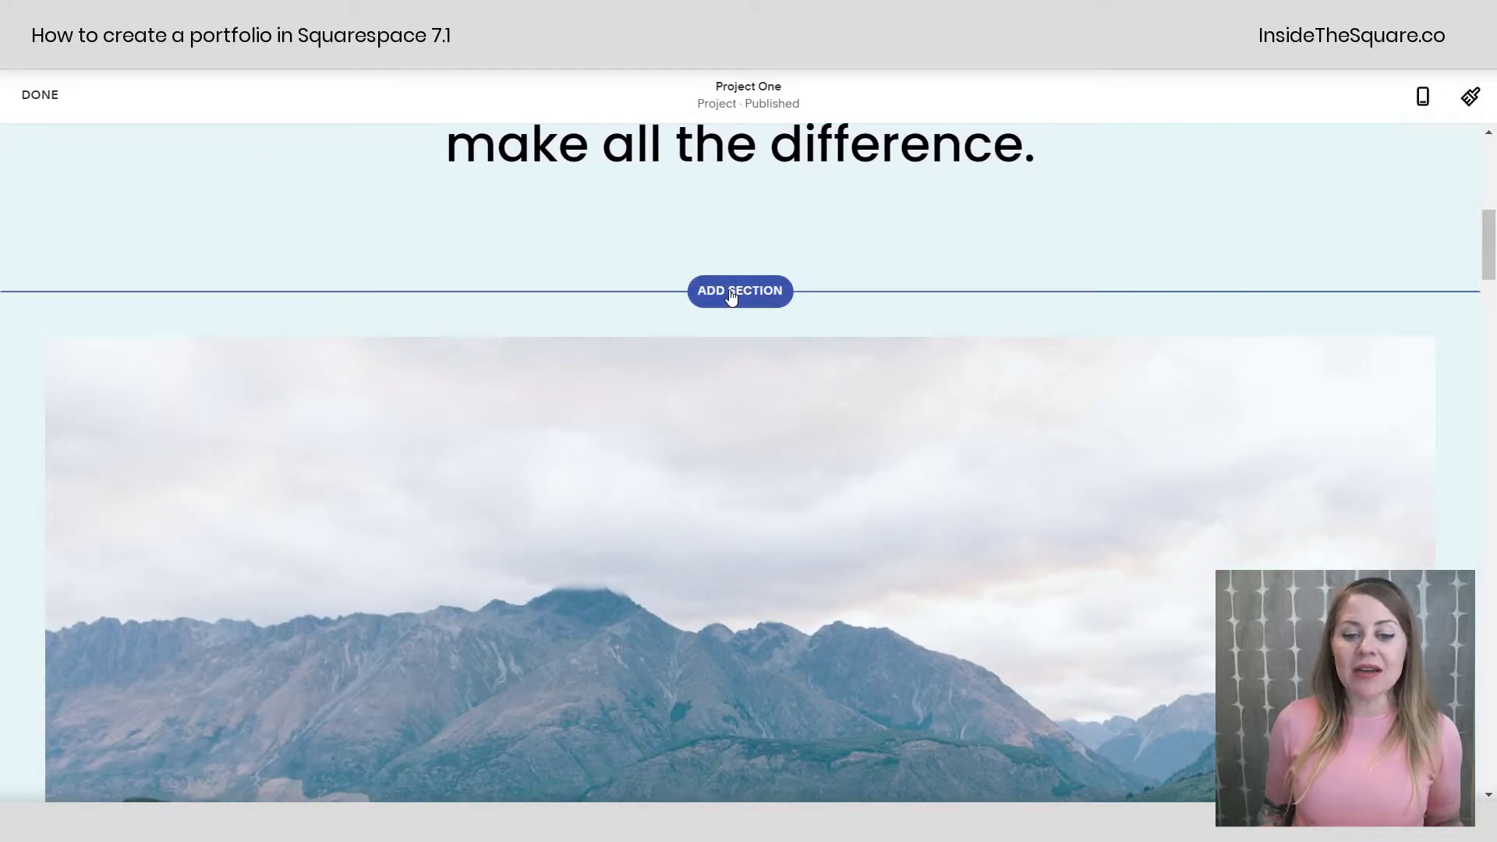
click(731, 293)
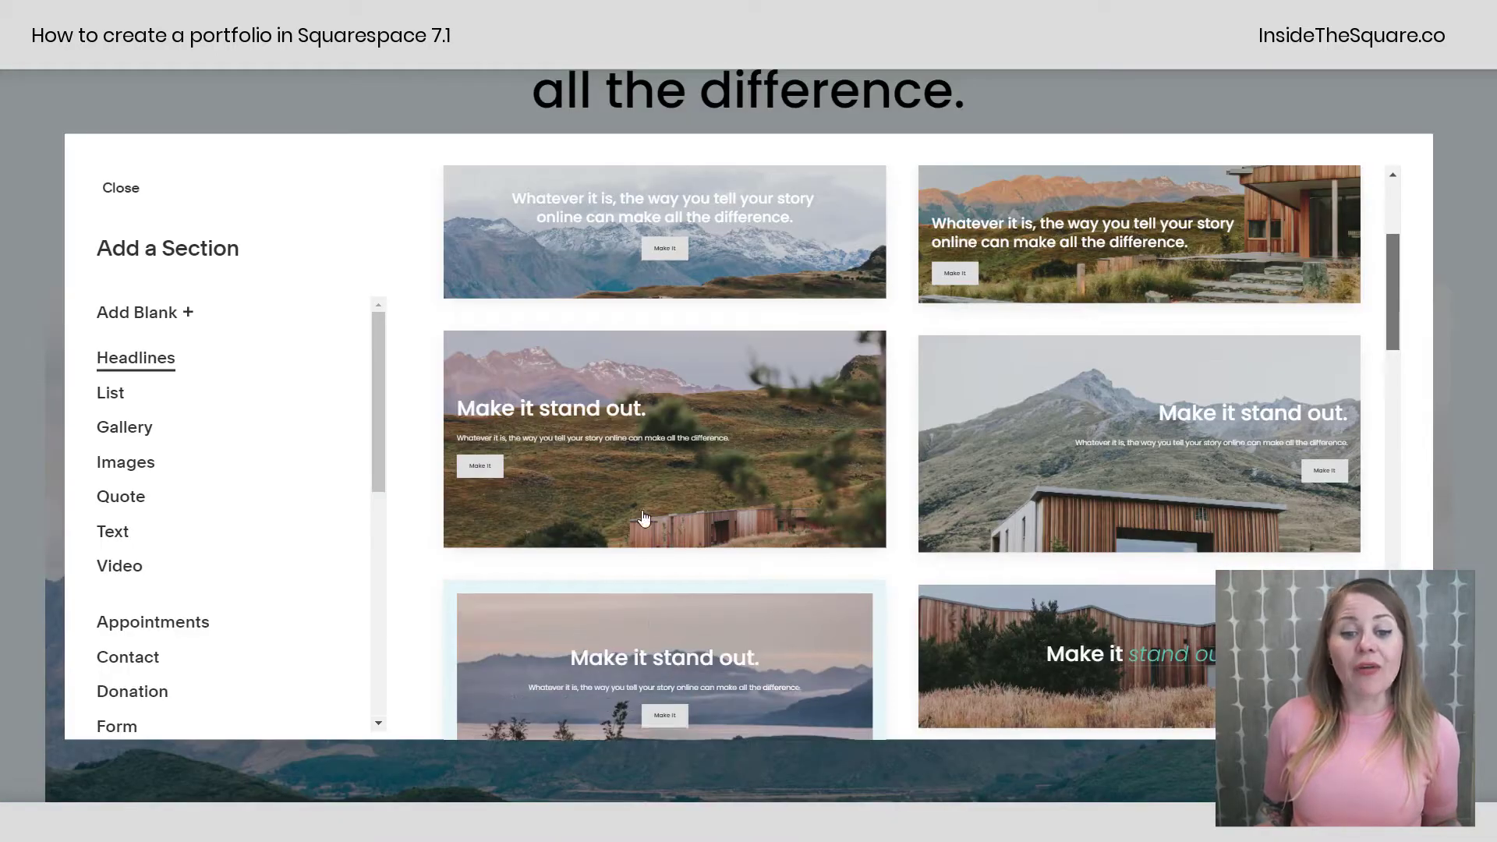
click(121, 187)
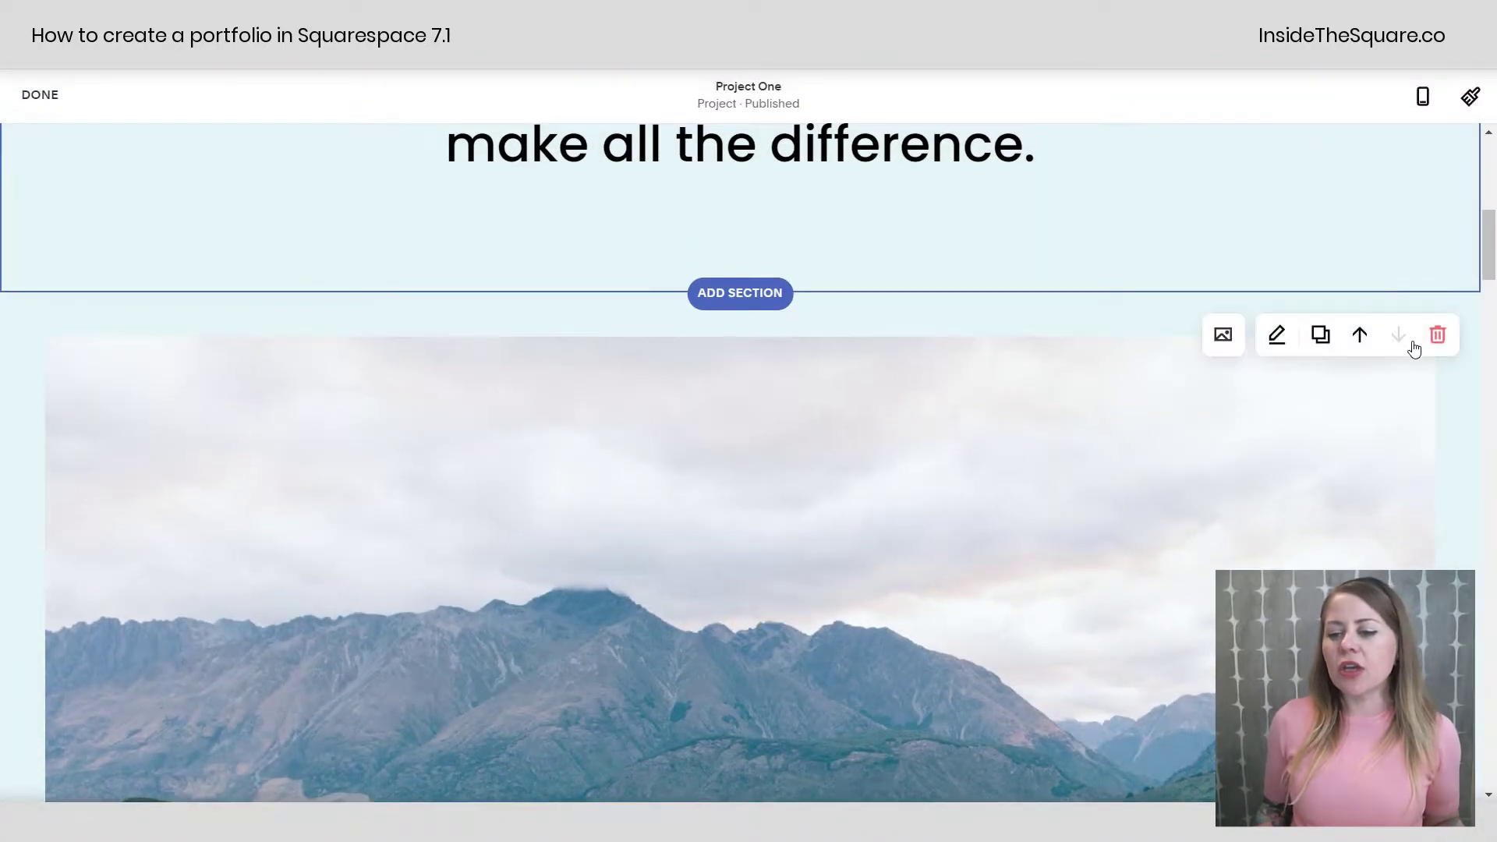
scroll(1151, 509, down, 5)
scroll(1157, 503, up, 10)
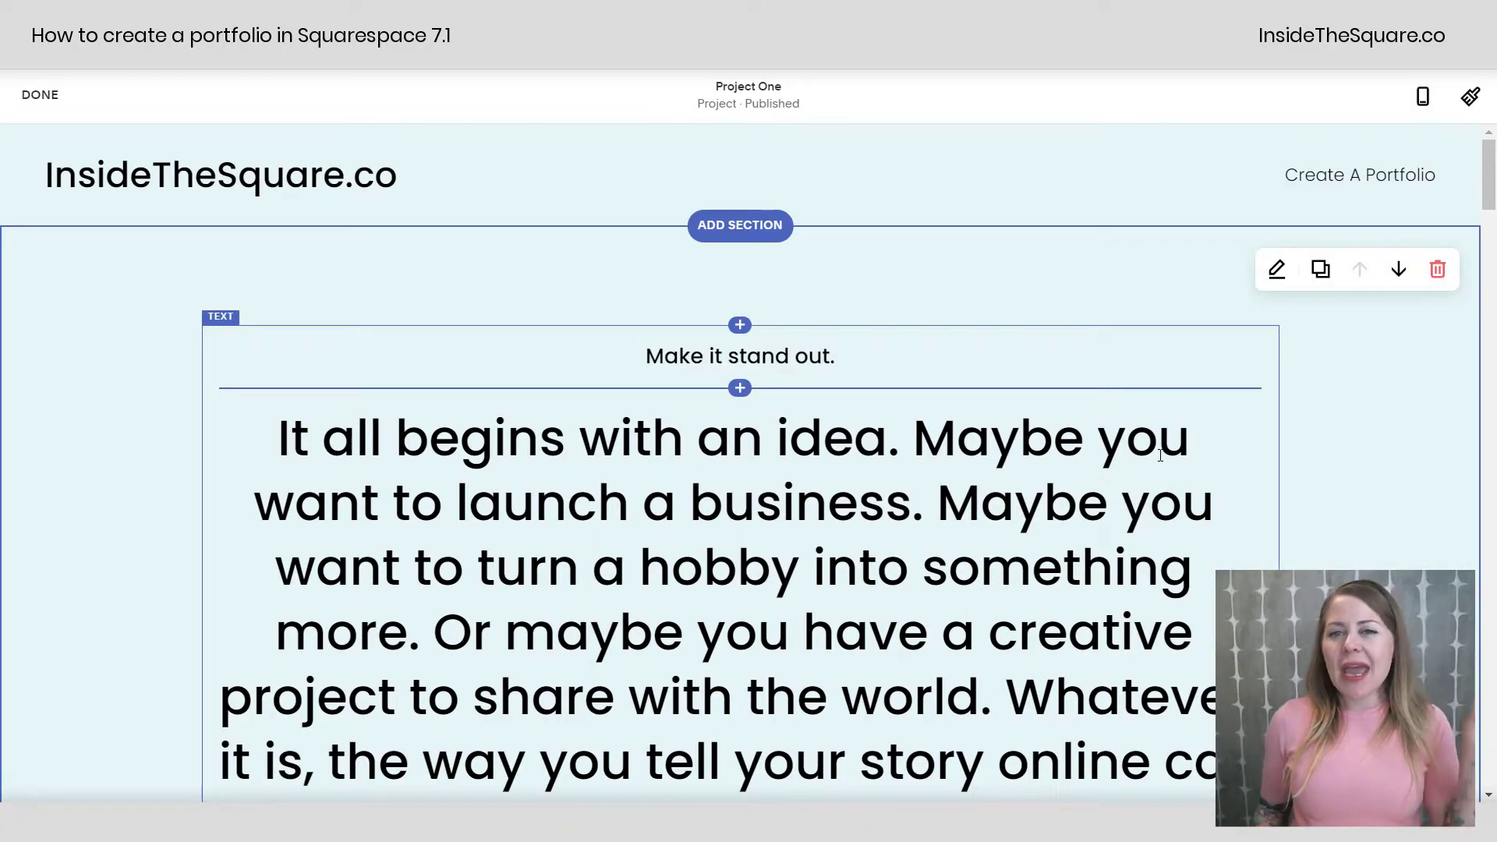
scroll(1214, 540, down, 10)
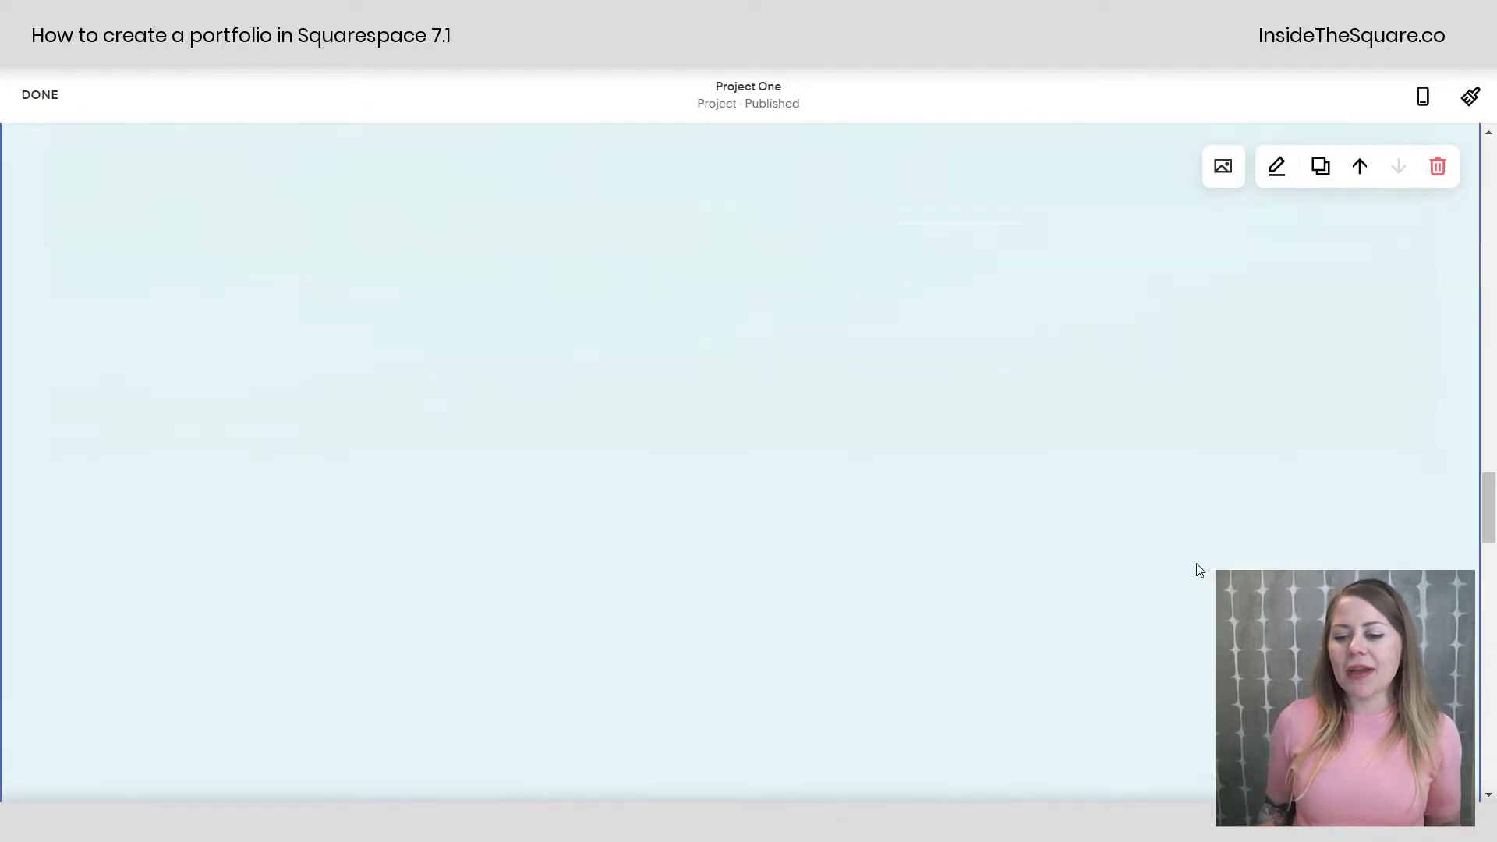
scroll(1193, 593, down, 5)
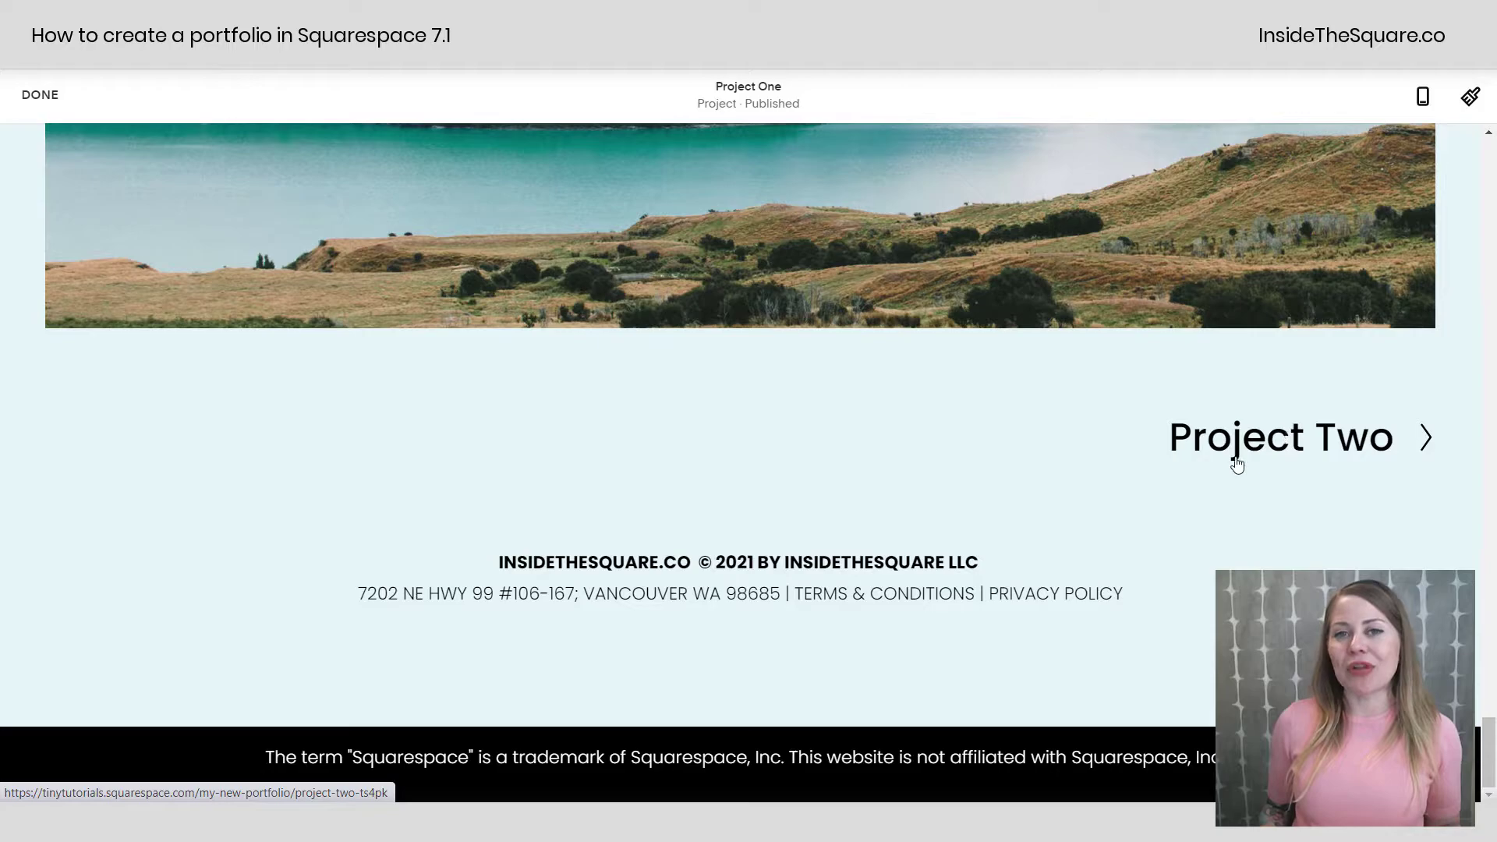
scroll(1112, 450, up, 10)
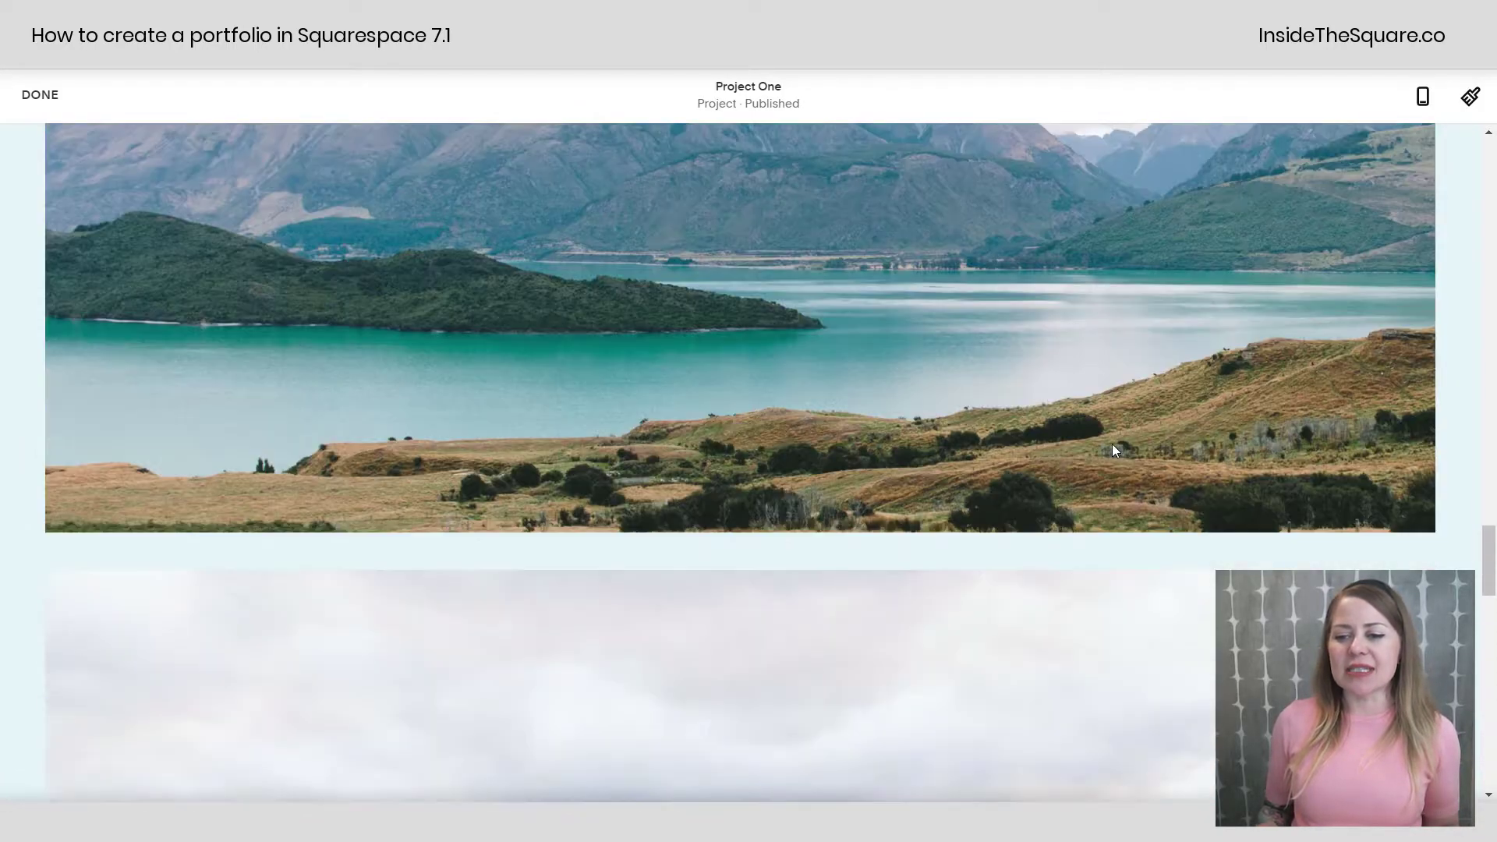
scroll(1112, 445, up, 10)
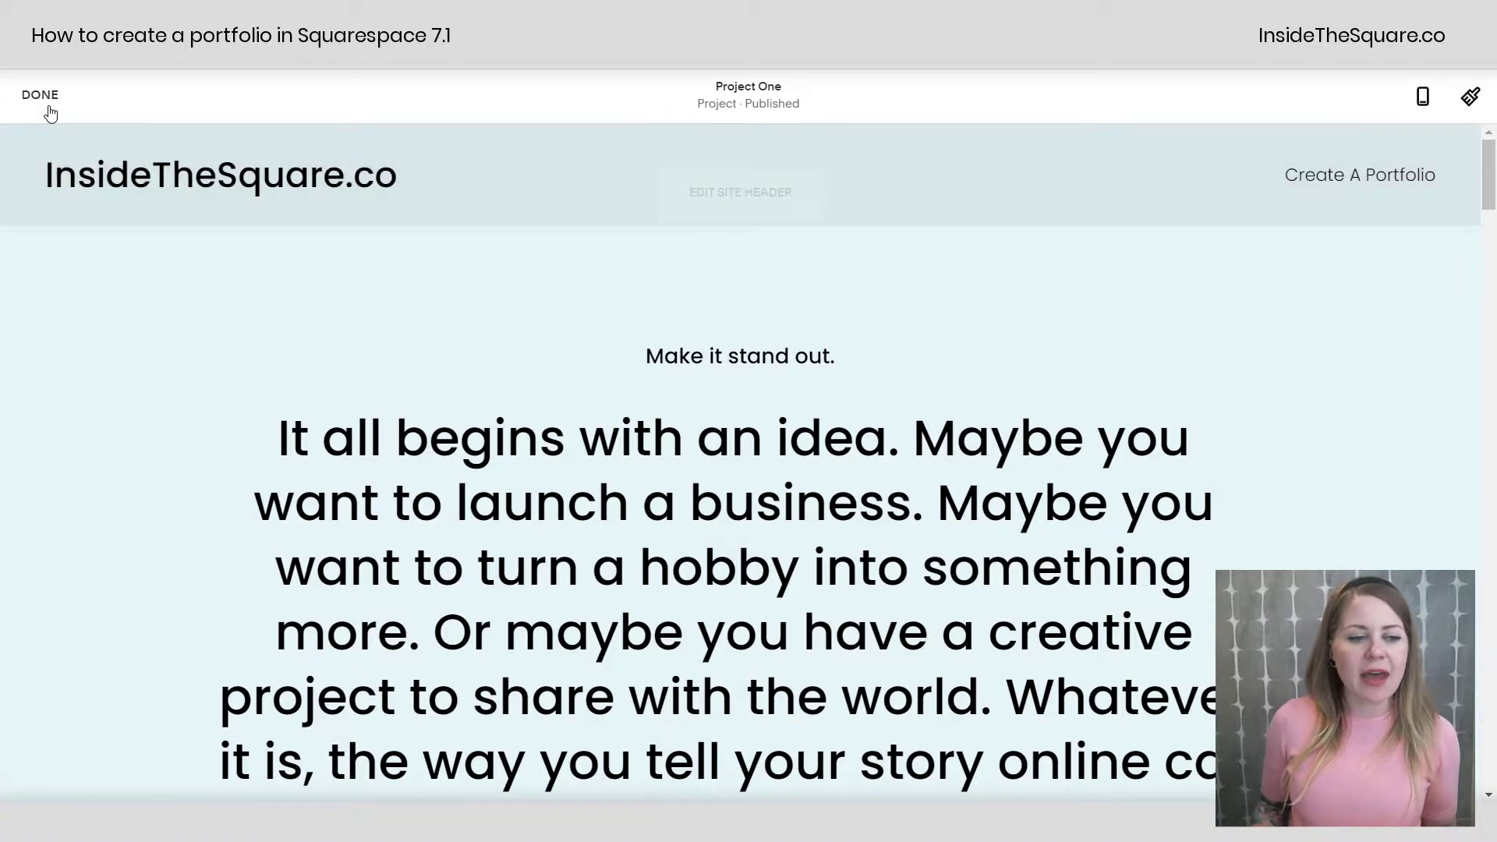
click(50, 111)
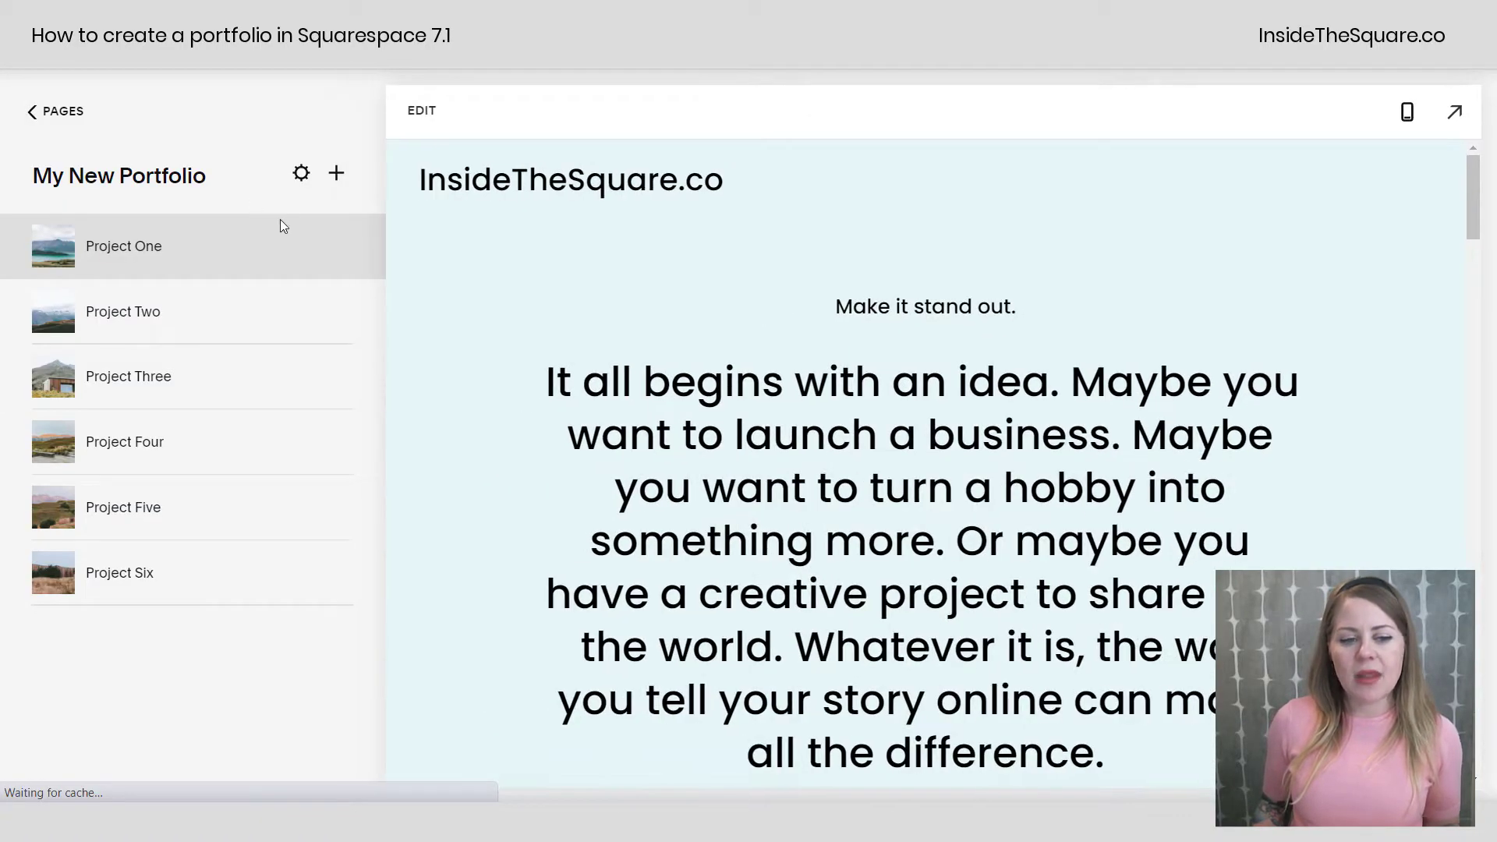
- Open Project One's settings from its ... menu in the project list
mouse_move(336, 254)
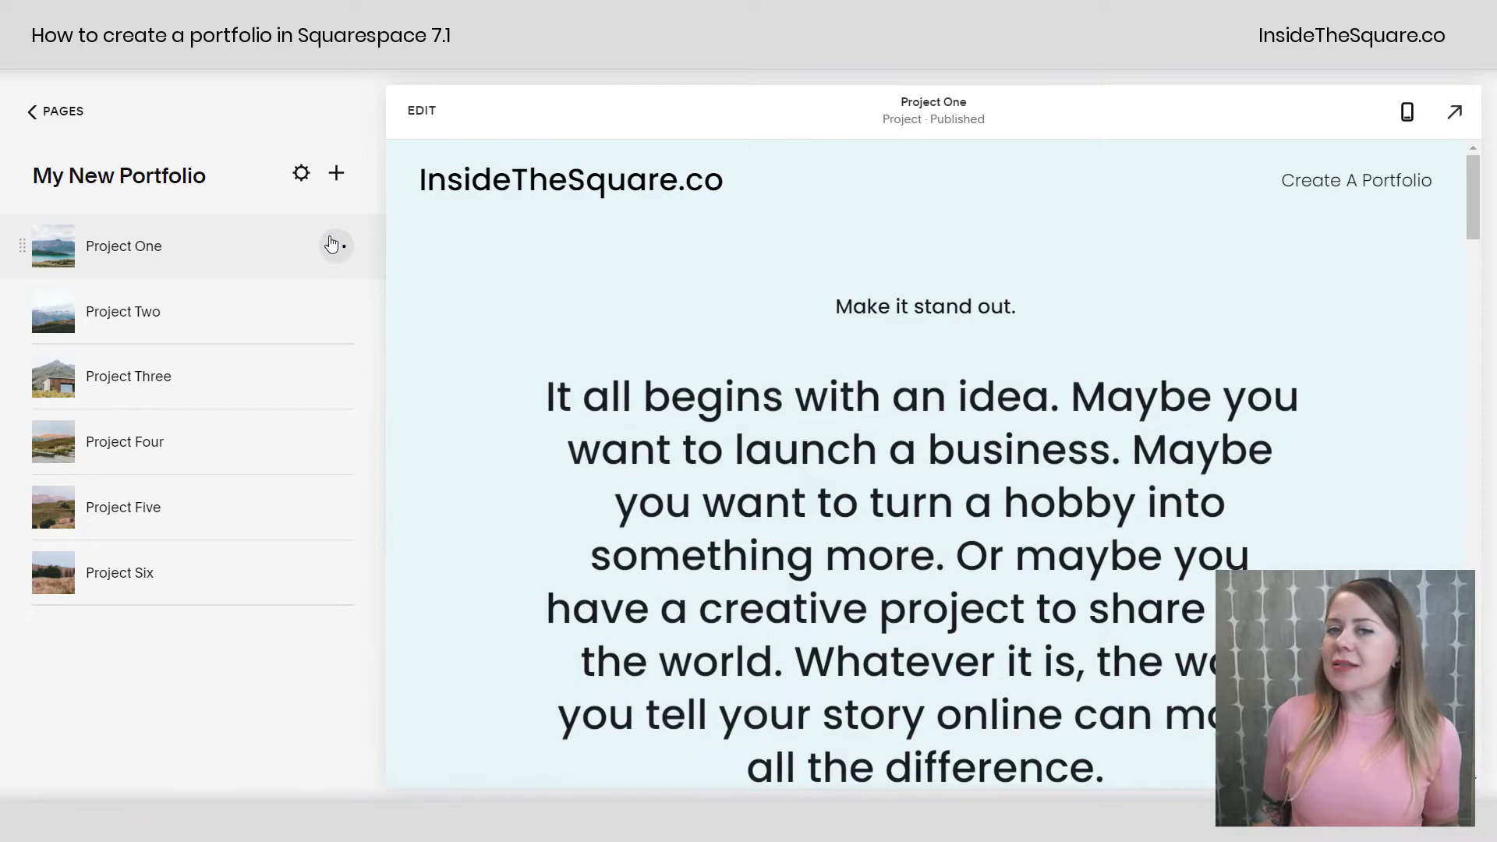
click(333, 246)
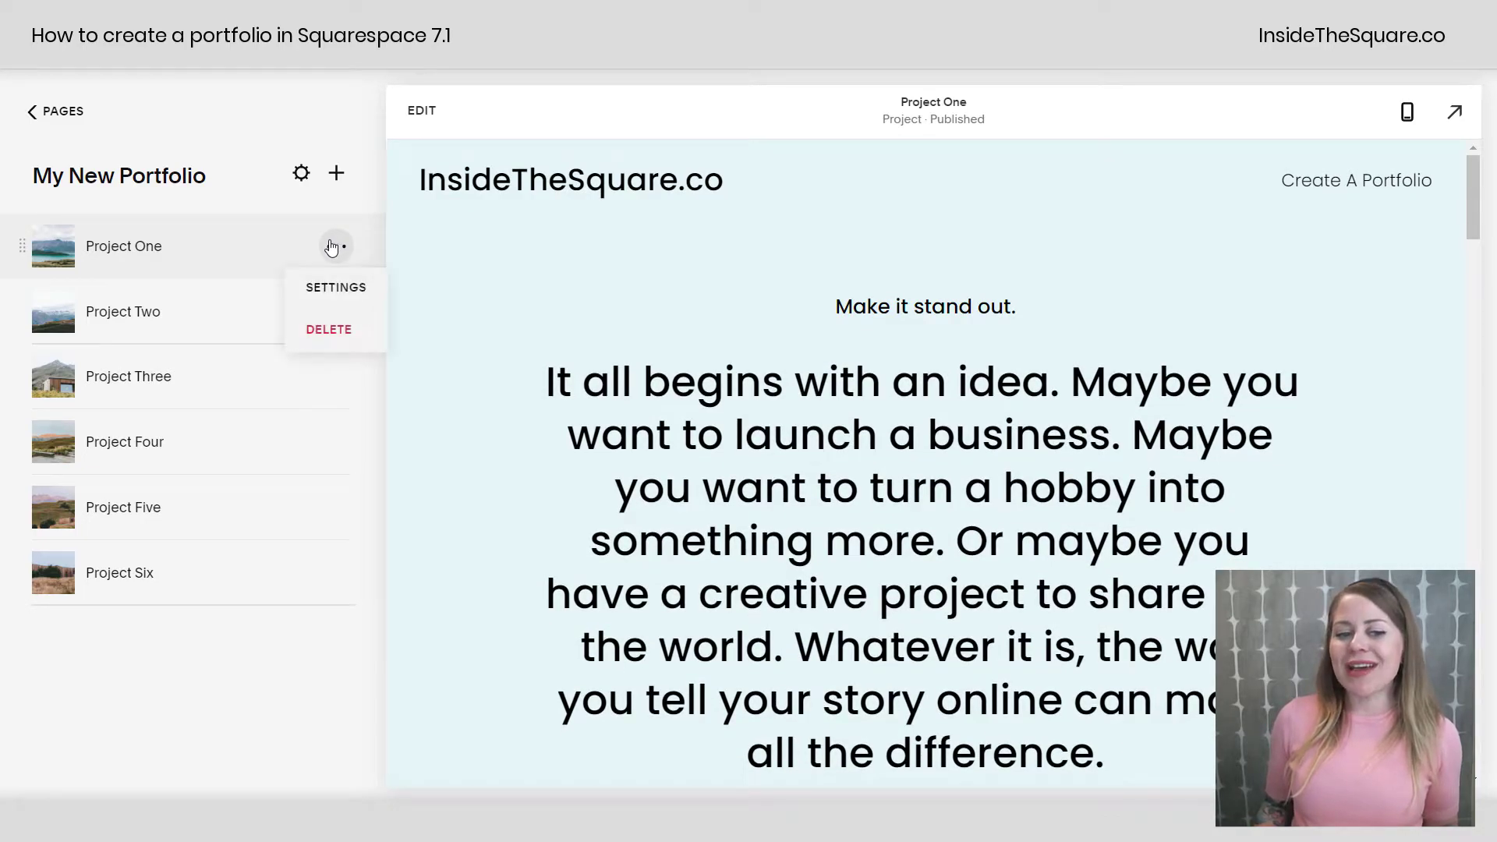
click(350, 290)
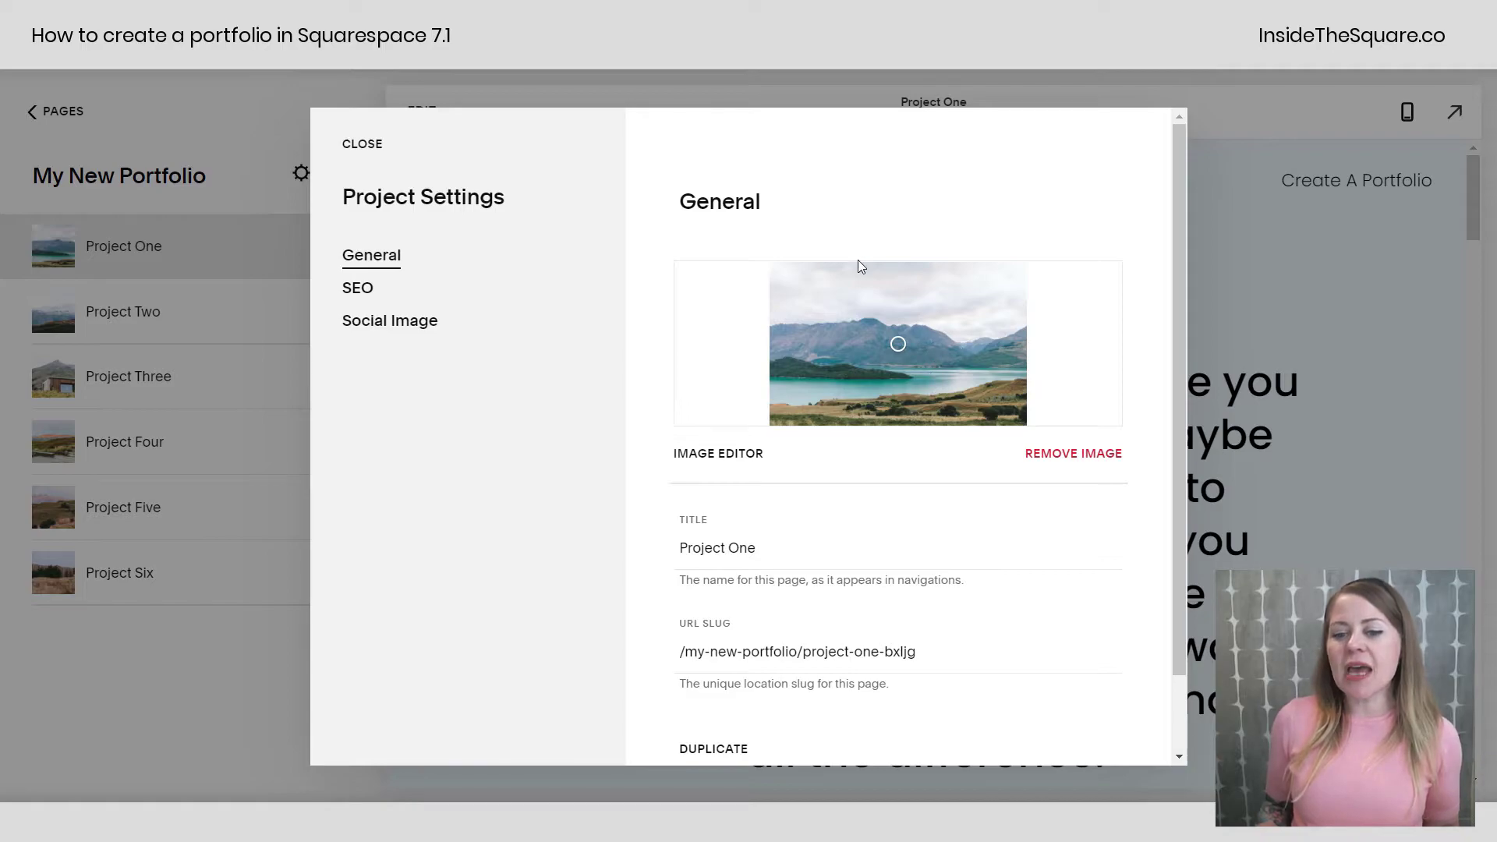
- Replace the end of Project One's URL slug with project-url and view its SEO preview
scroll(902, 431, down, 2)
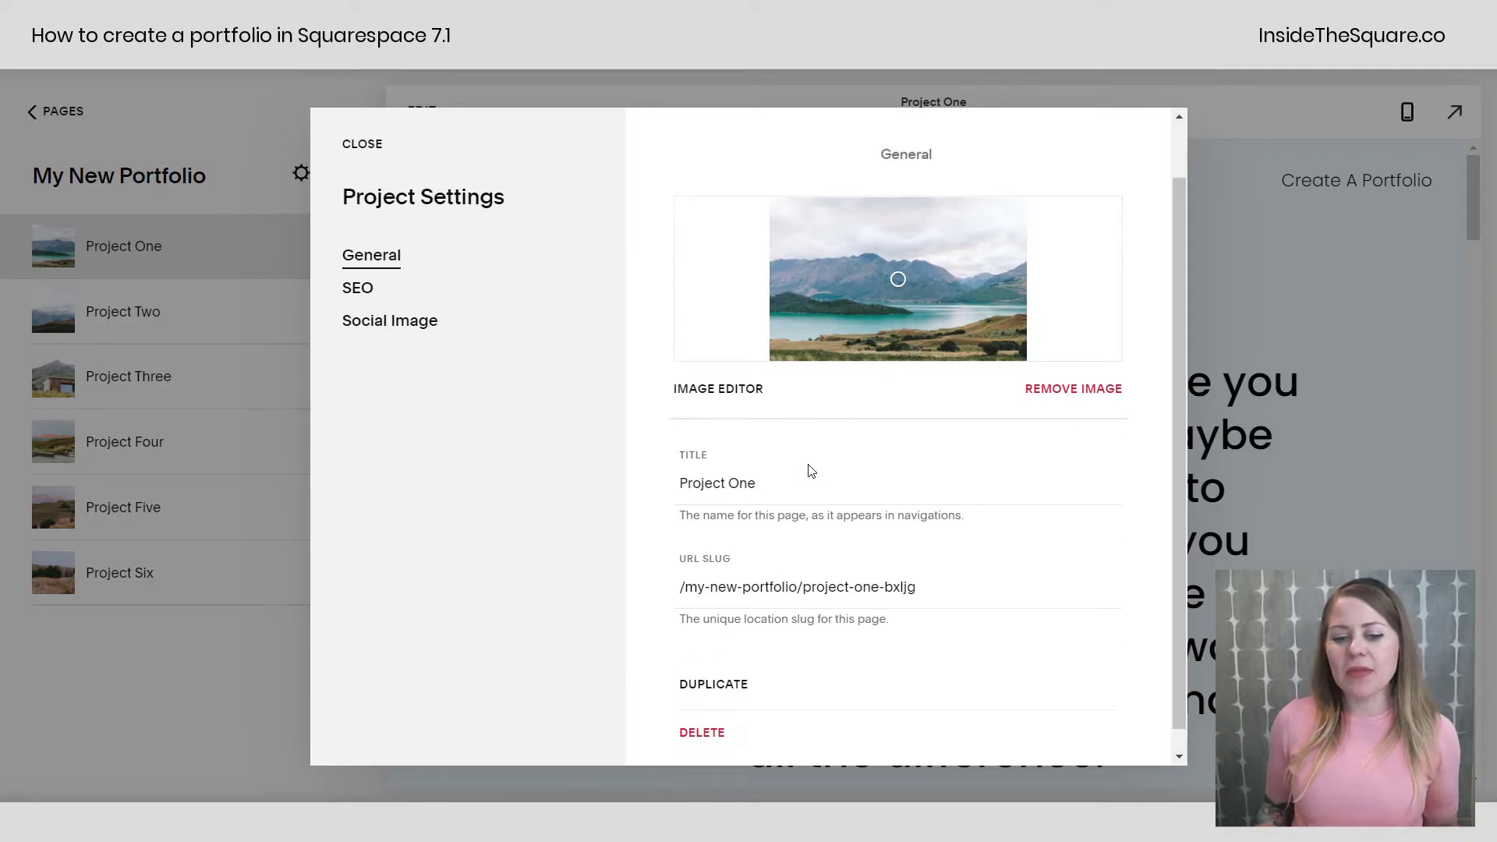
drag(767, 460, 654, 456)
drag(929, 569, 802, 564)
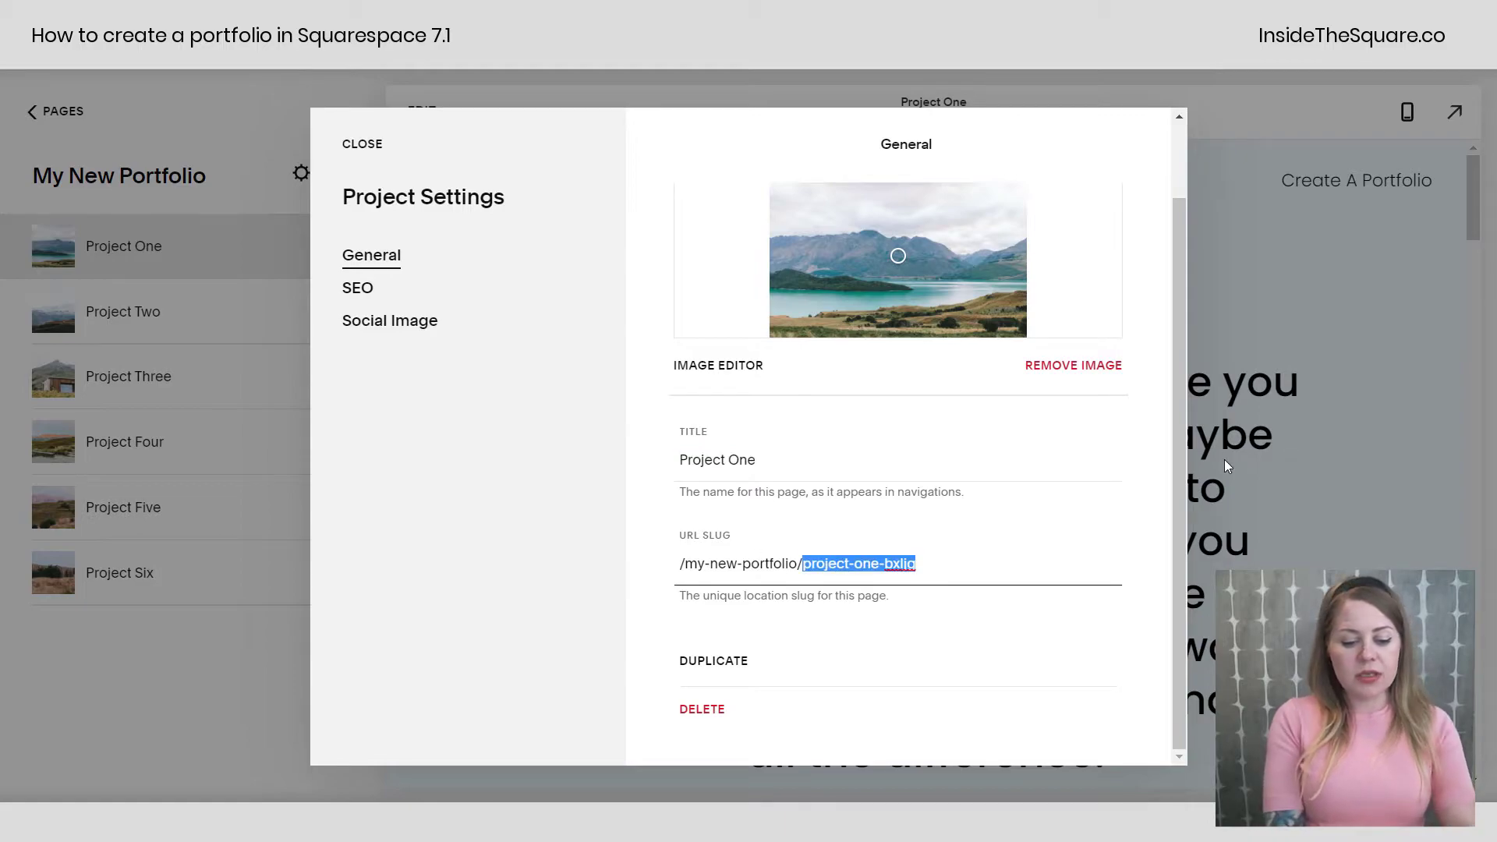
text(project-url)
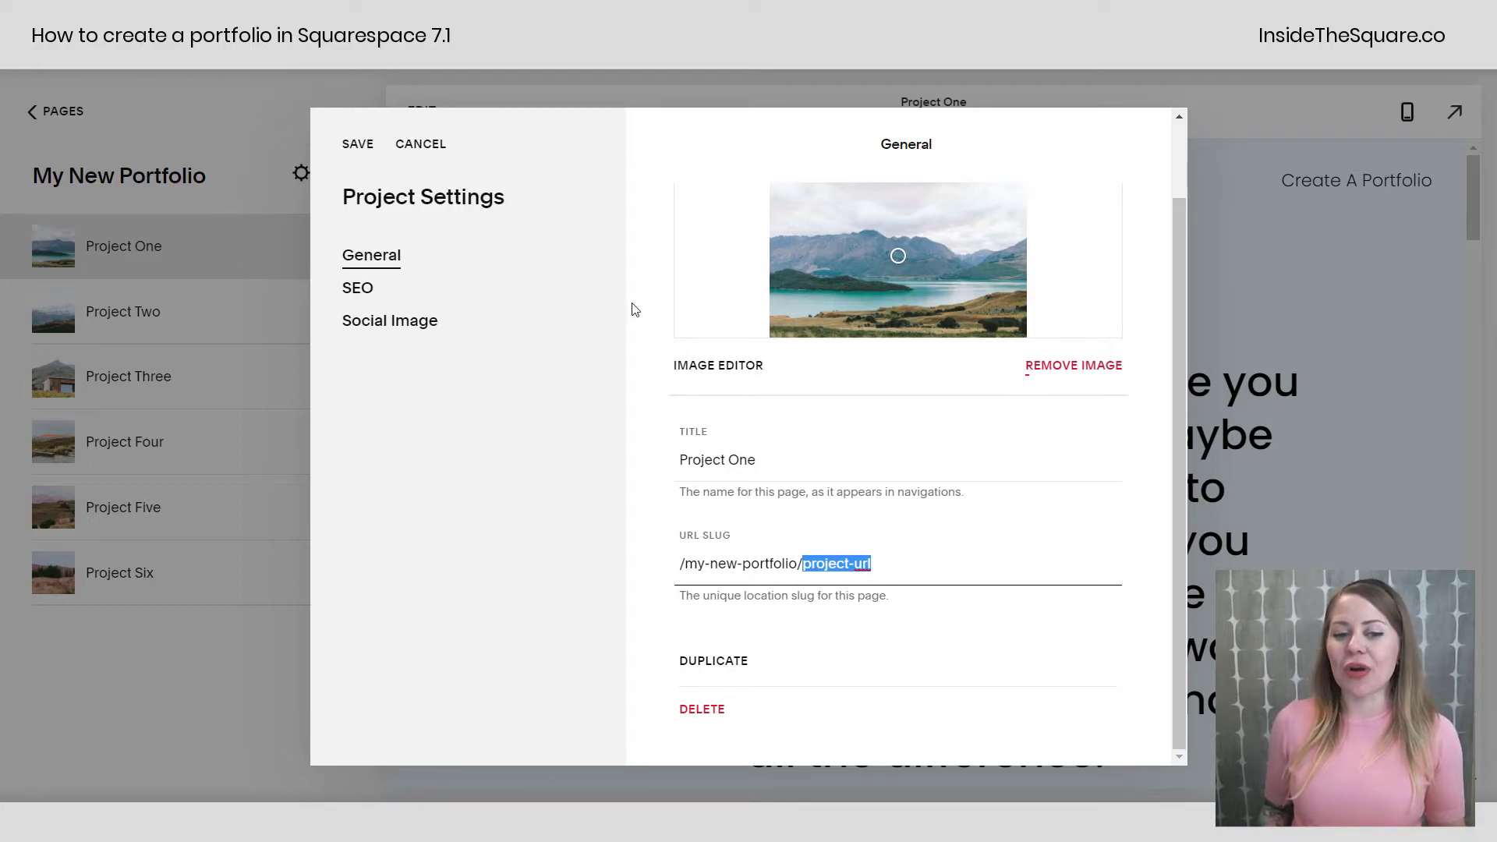
click(369, 307)
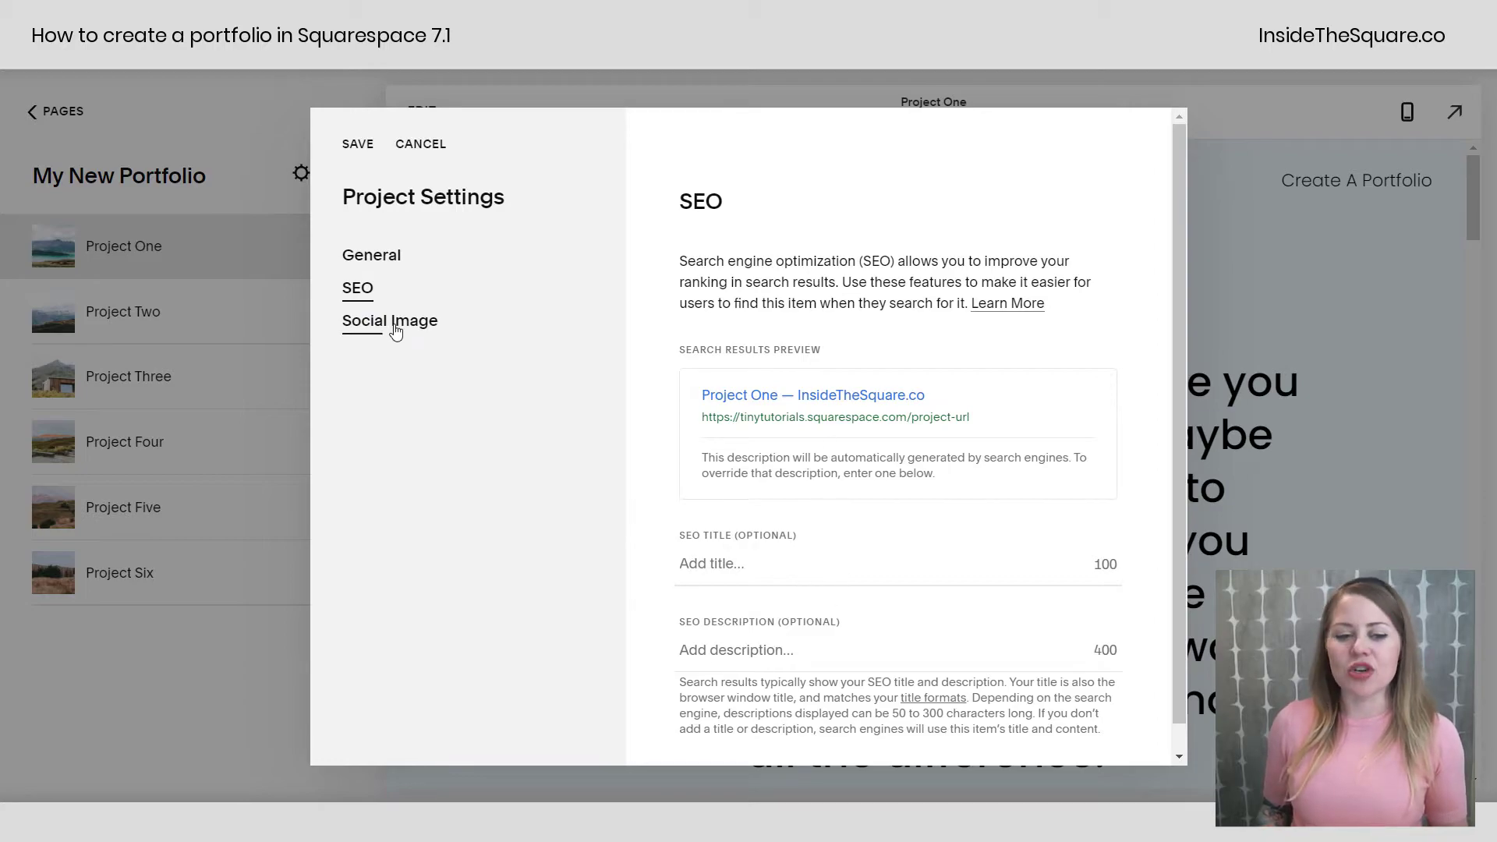
- Check Project One's Social Image preview, then step back through SEO to General
click(397, 327)
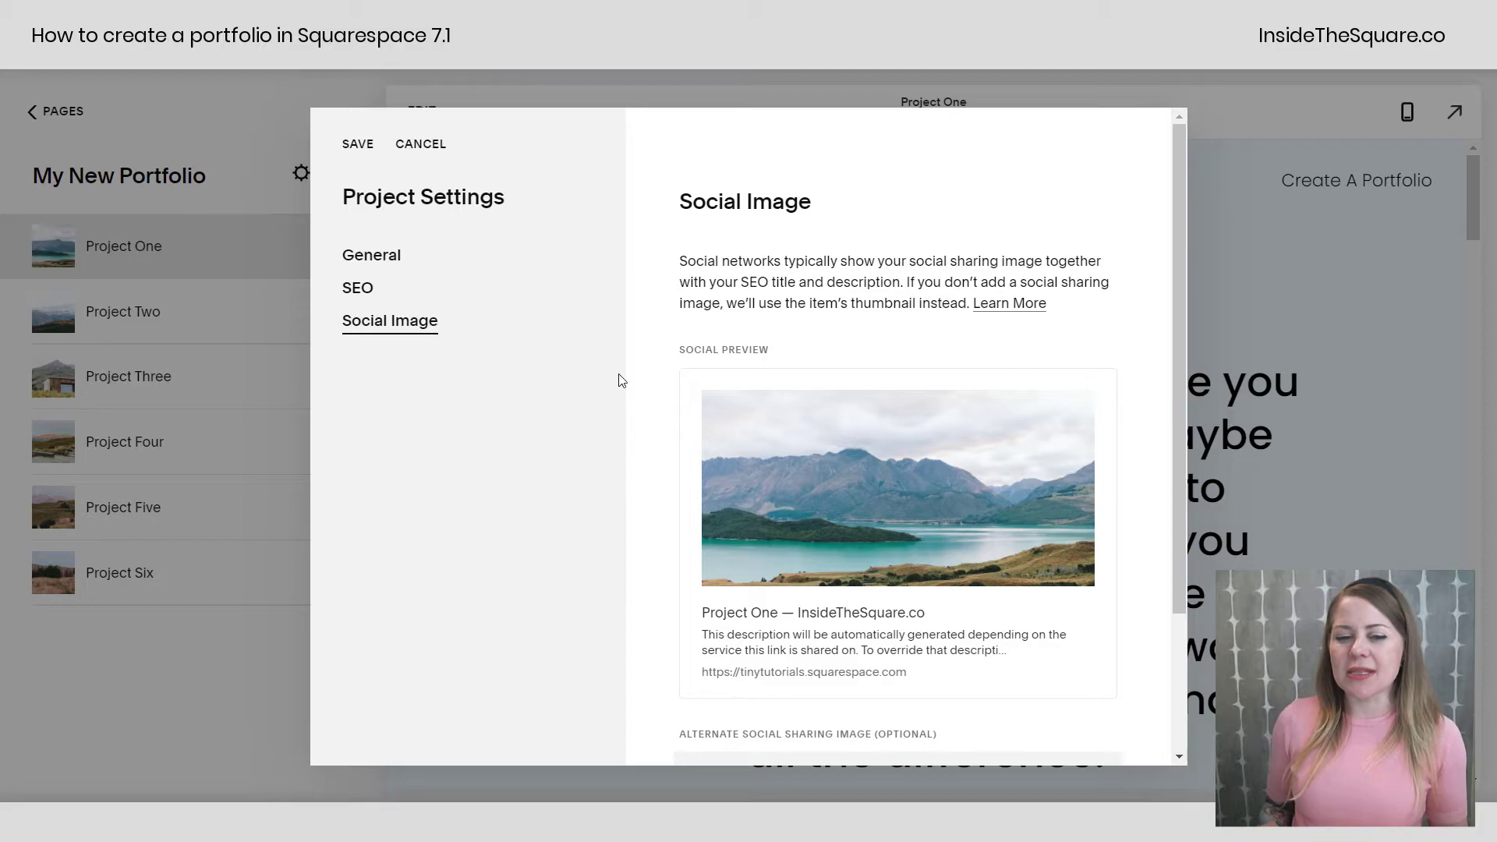
scroll(848, 489, down, 3)
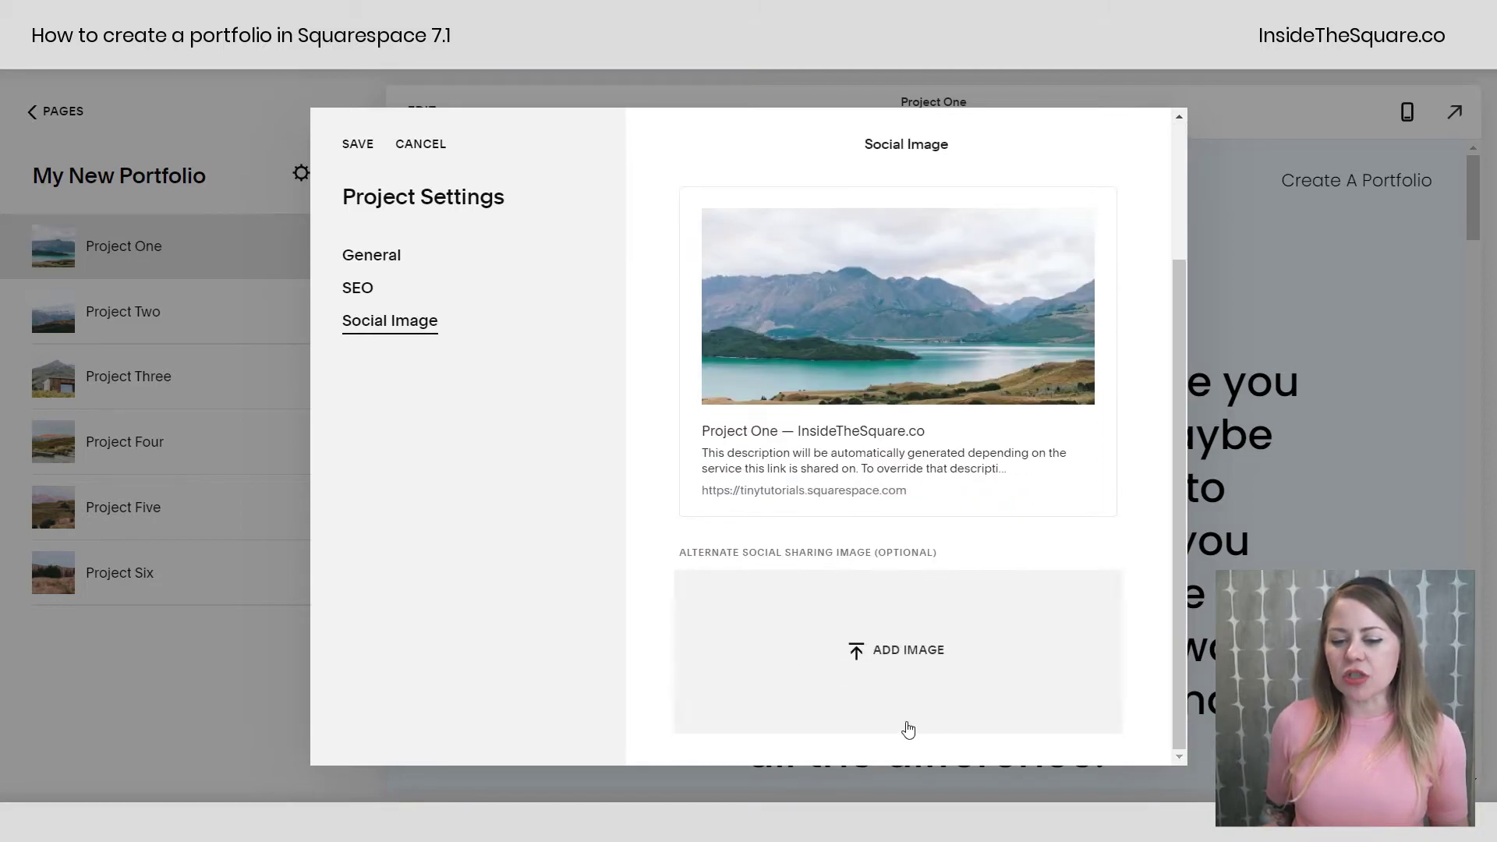
click(375, 294)
click(375, 272)
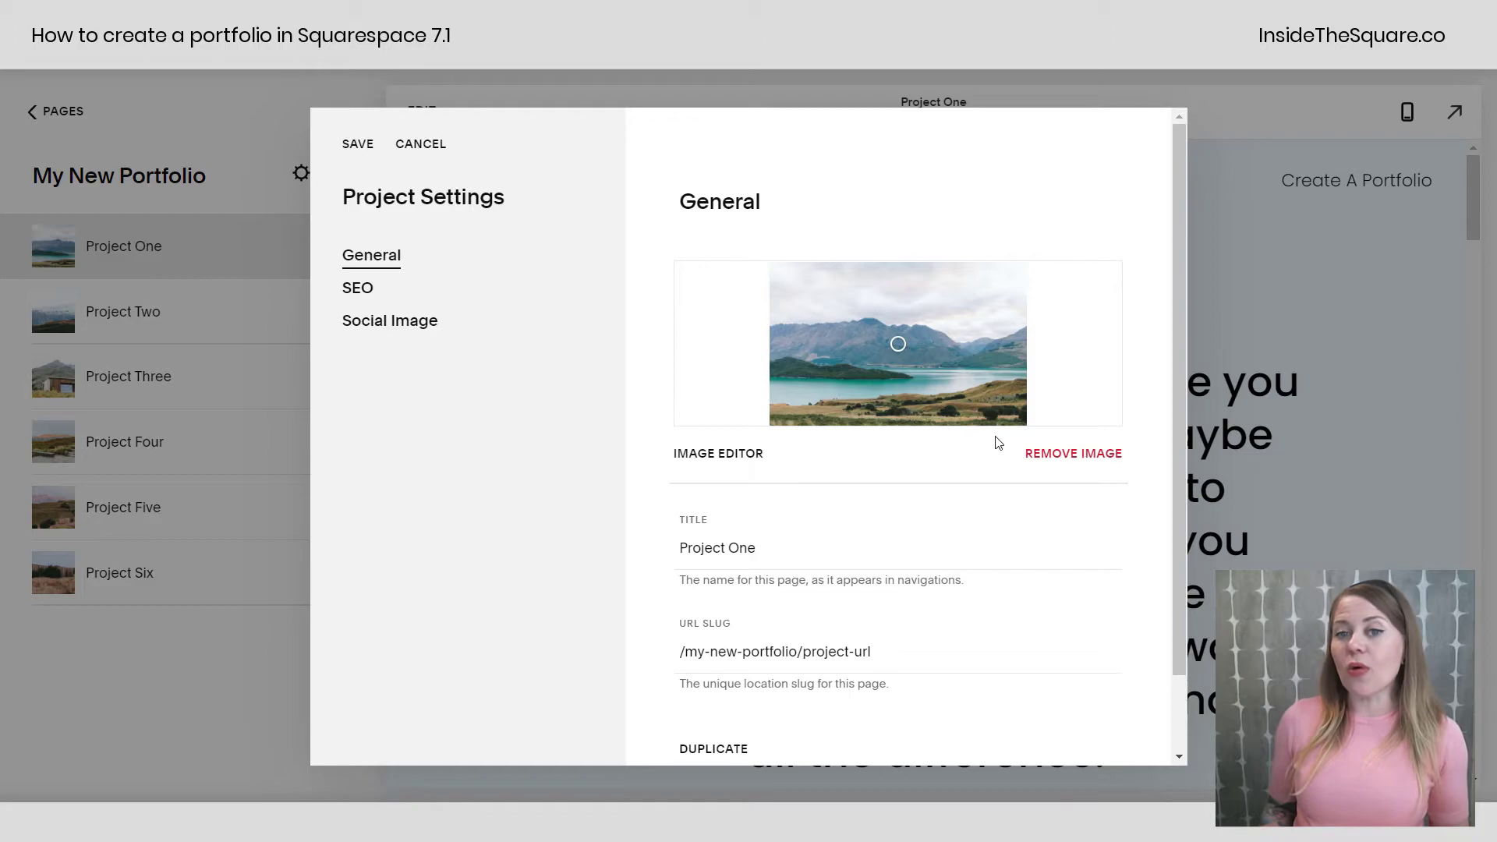
- Save Project One with the /my-new-portfolio/project-url slug
scroll(936, 468, down, 2)
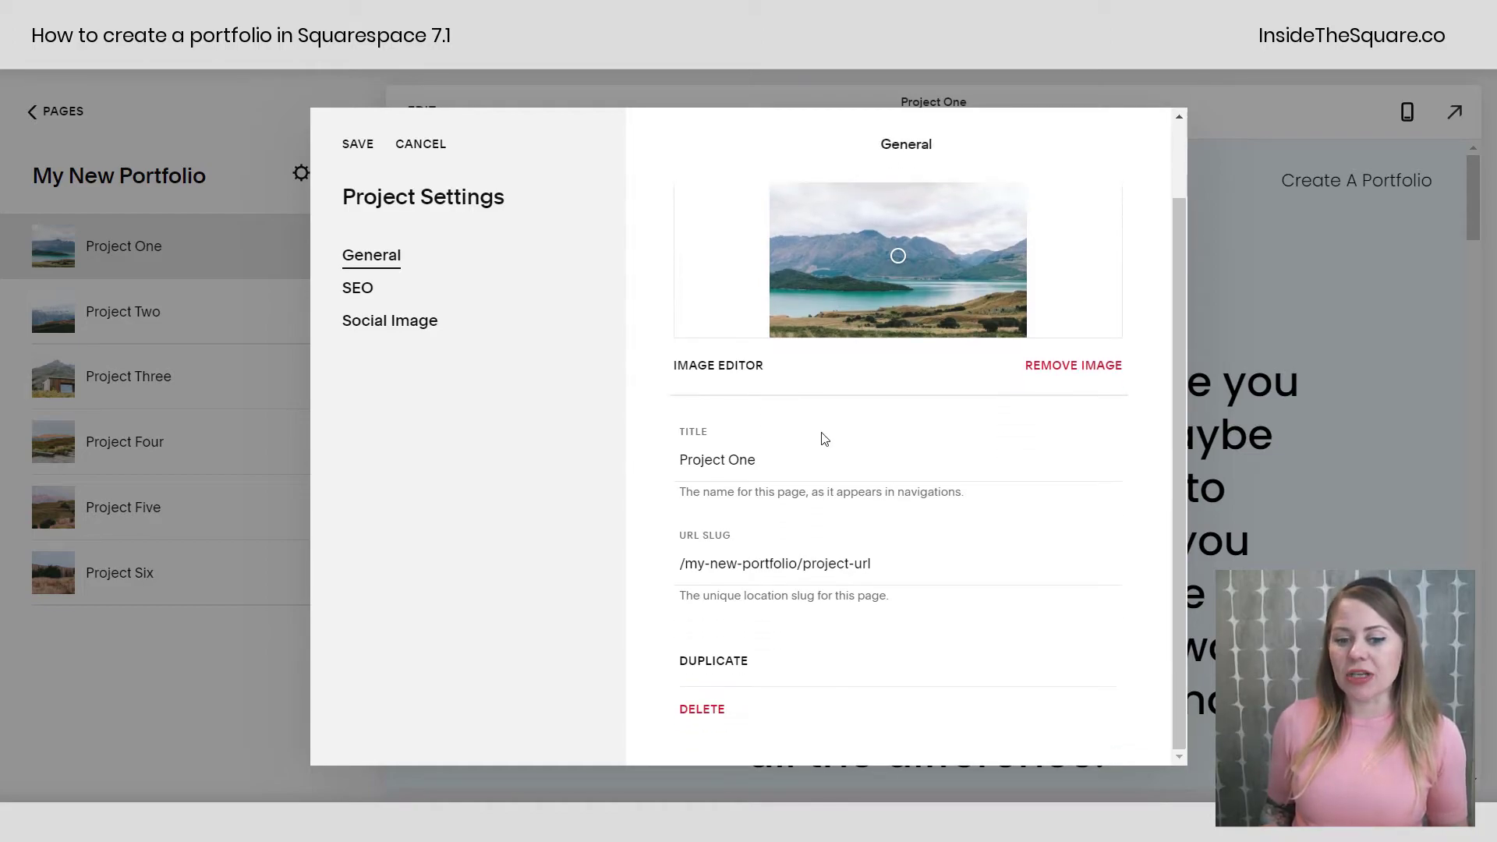
drag(815, 463, 551, 468)
click(892, 564)
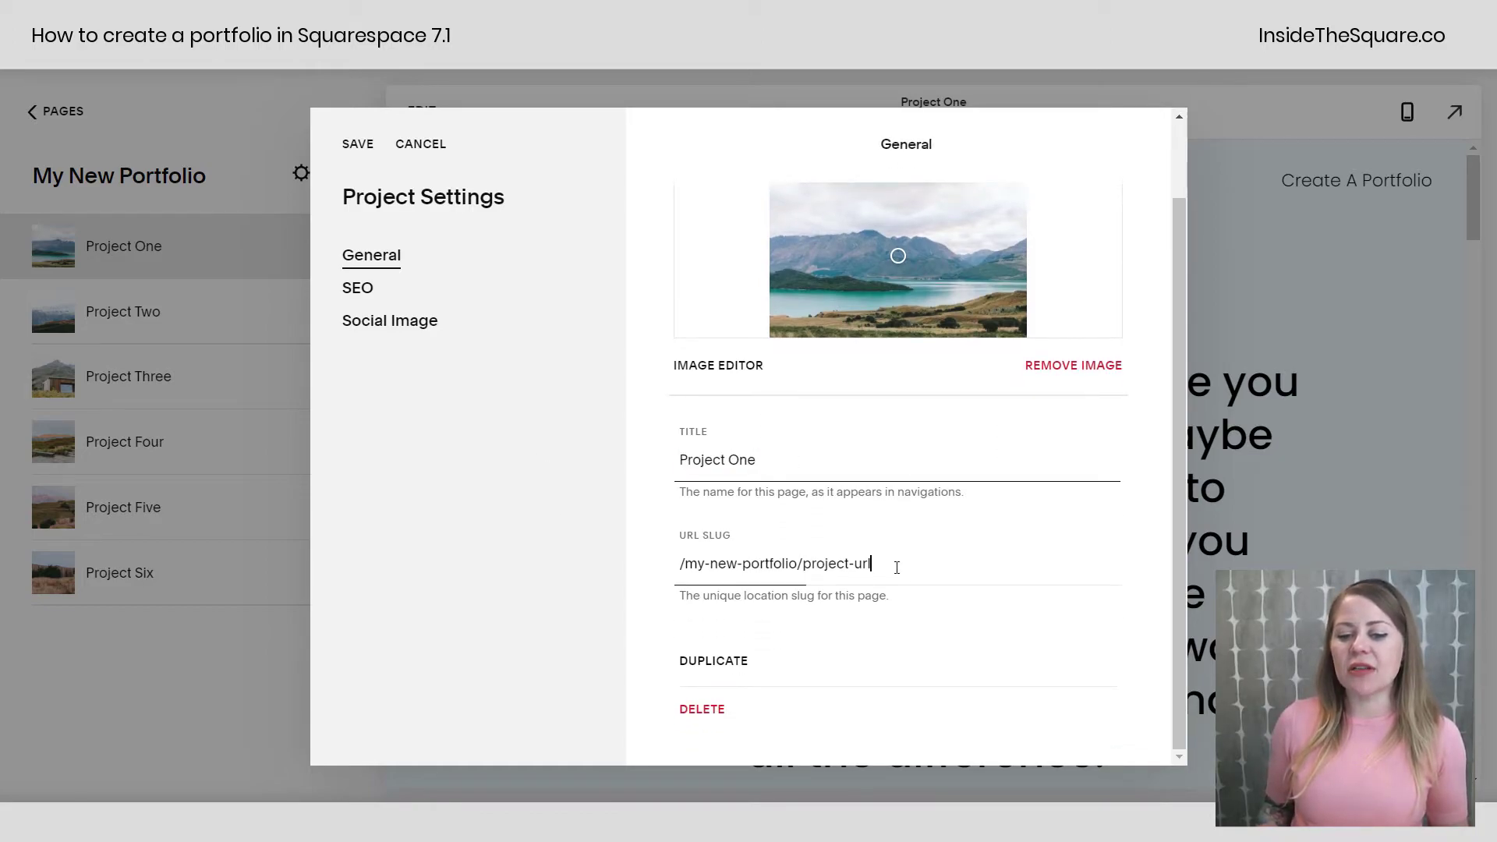
drag(892, 564, 803, 563)
click(356, 147)
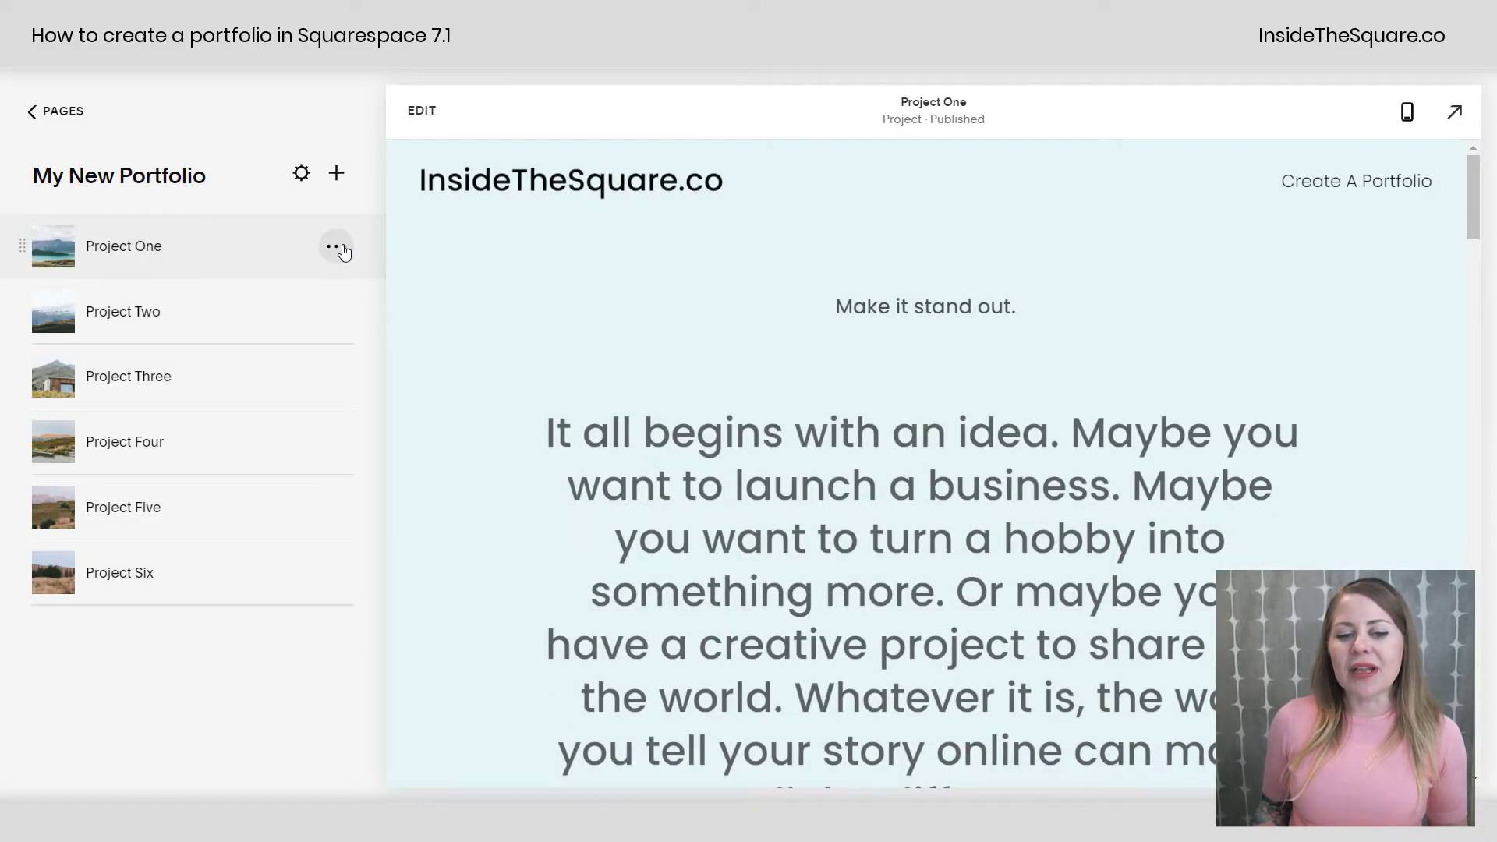
- Reopen Project One's settings to confirm the project-url slug stuck, then close them
click(337, 247)
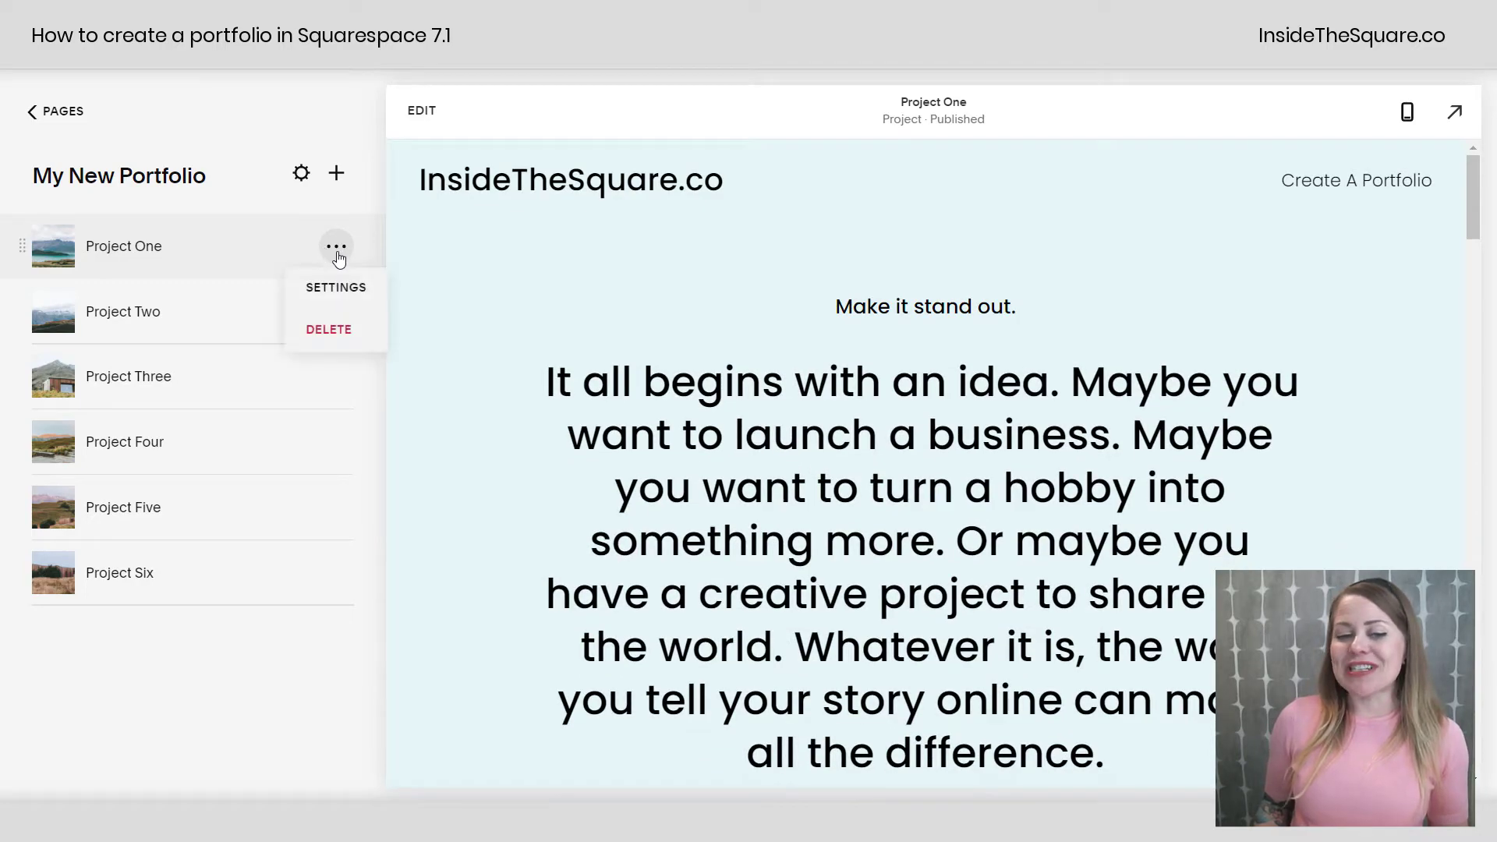
click(335, 287)
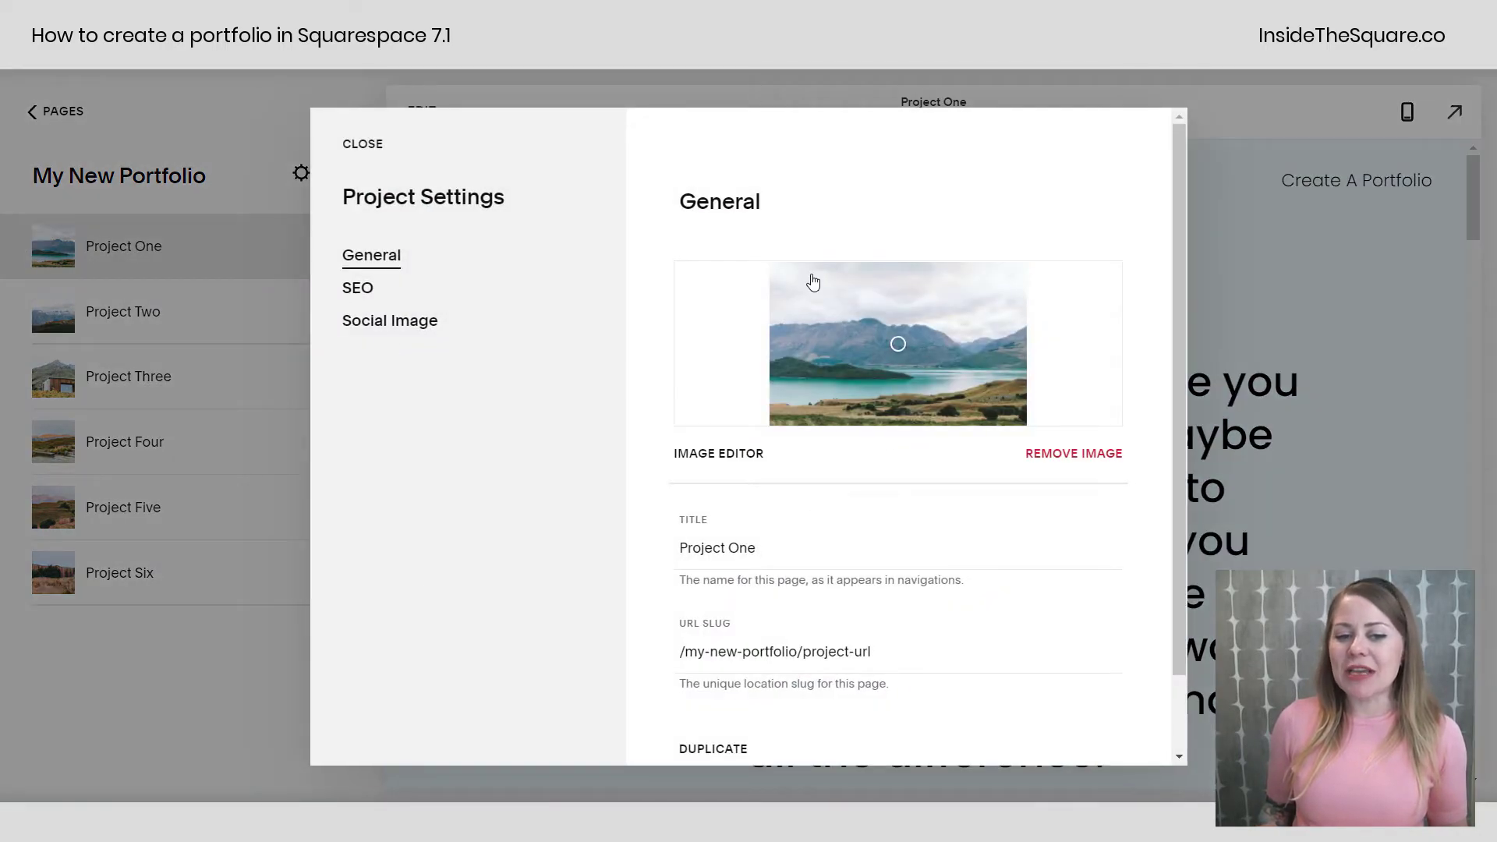
click(364, 144)
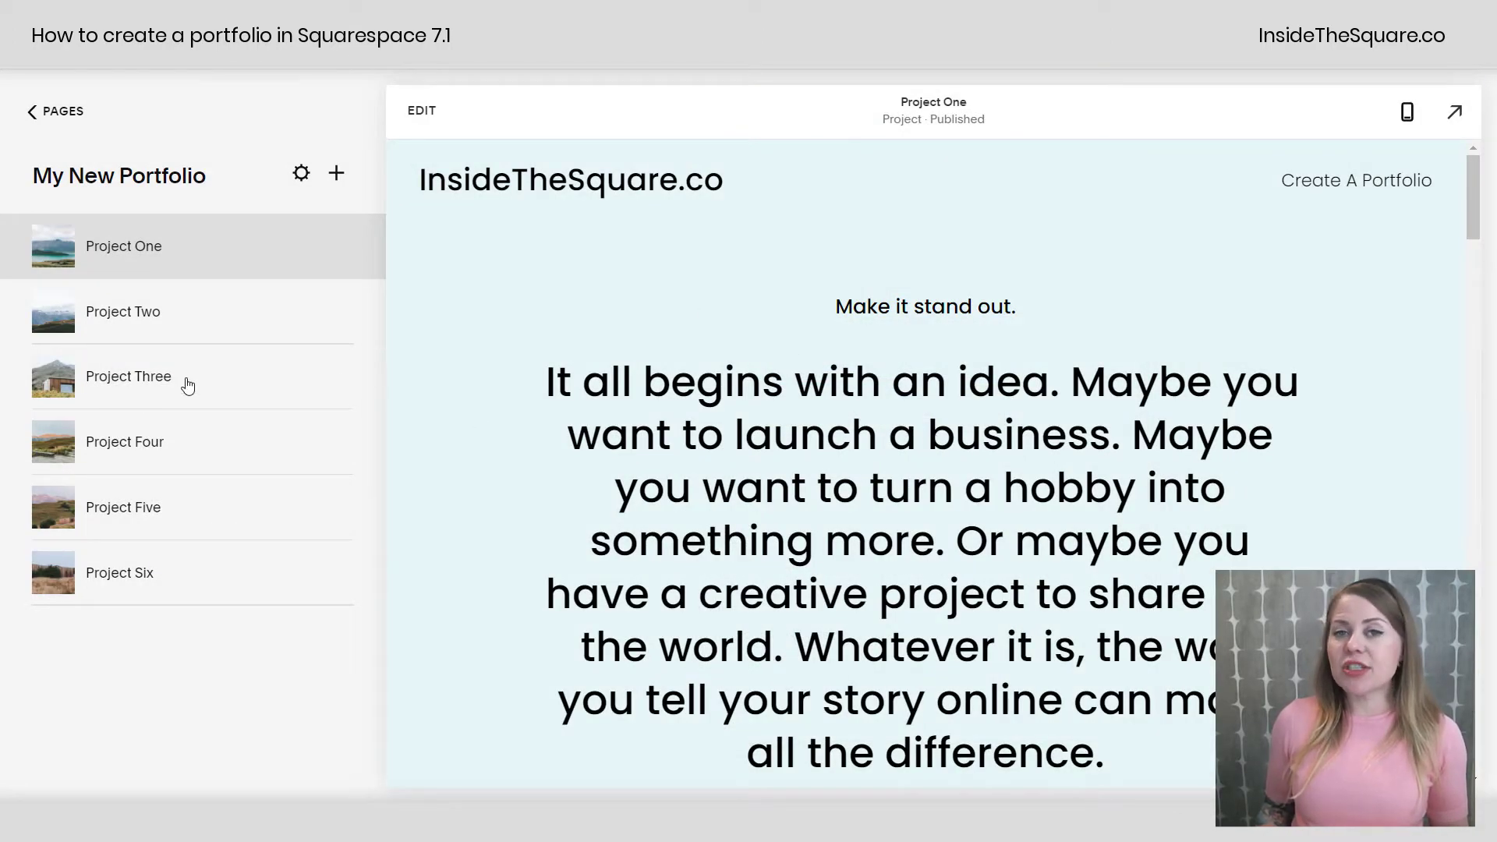
- Reorder the portfolio so Project Three is first and Project Five second, ahead of Project One
drag(127, 374, 93, 175)
drag(174, 508, 210, 291)
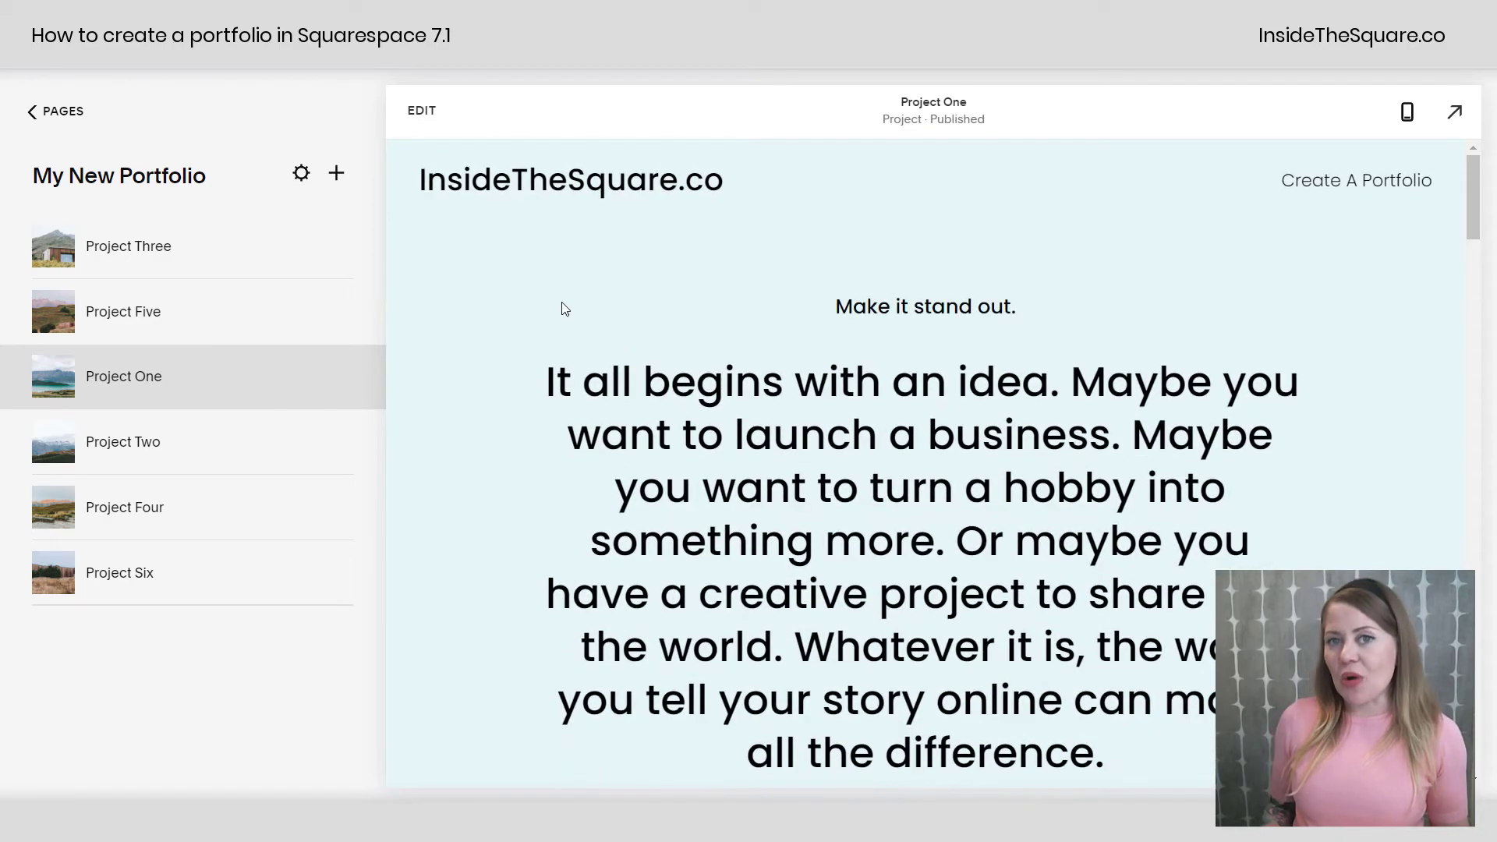
click(335, 187)
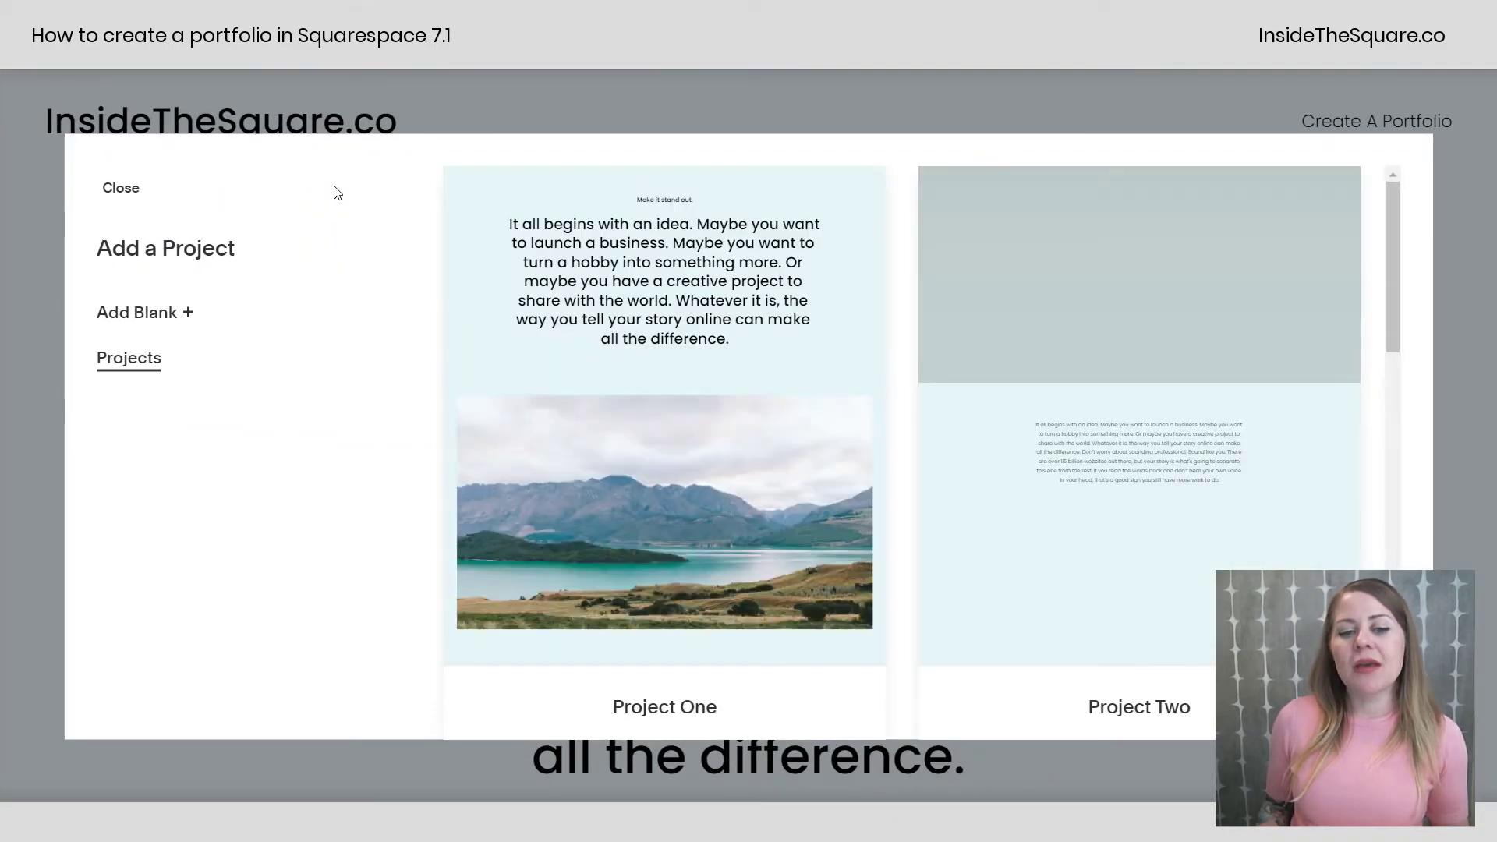
- Add a new project from the Project Three template and review its social image settings
scroll(815, 434, down, 10)
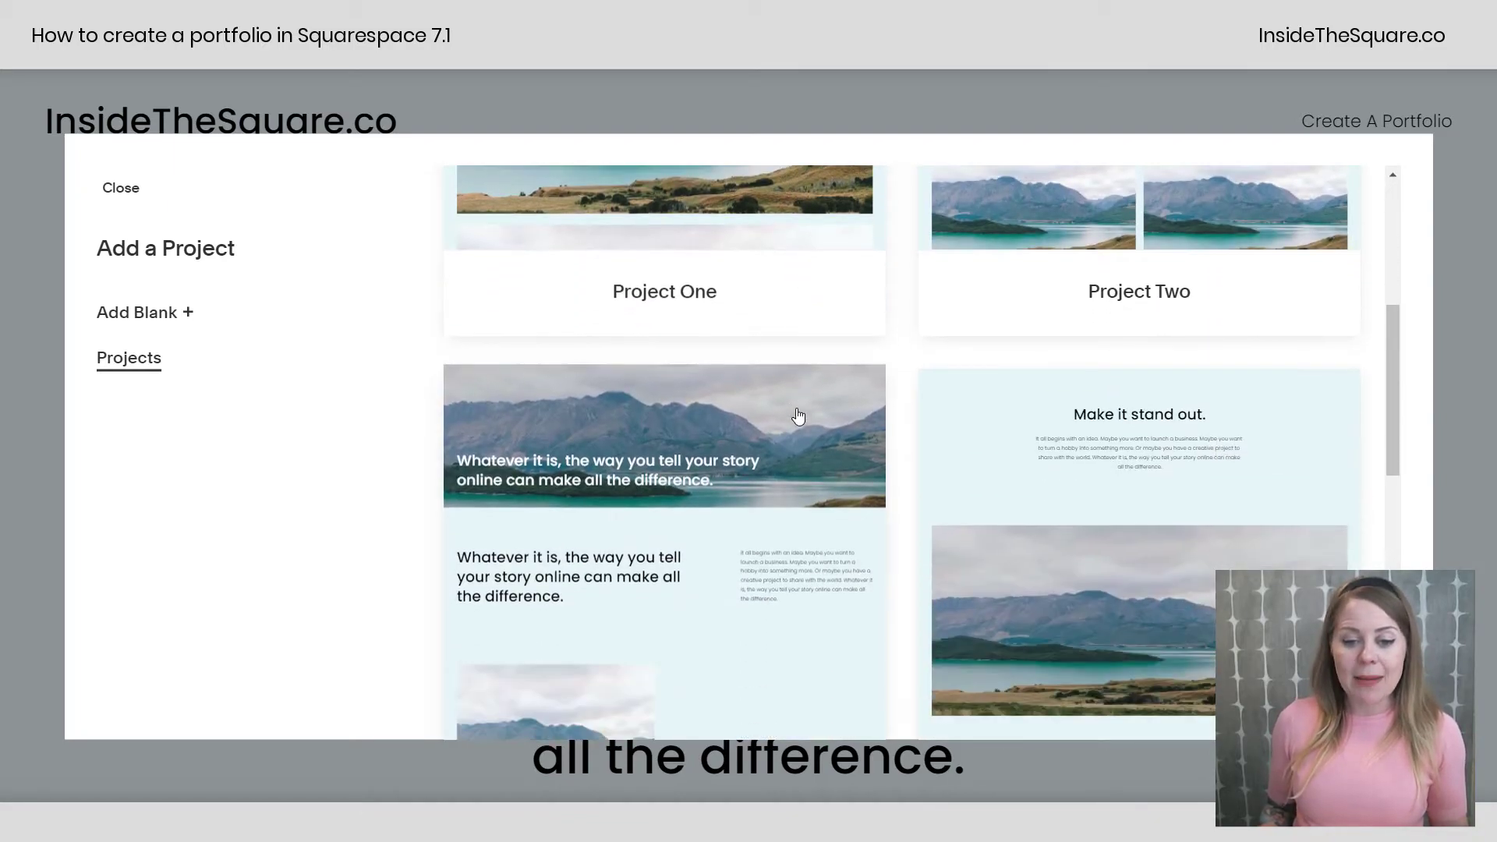
scroll(706, 444, up, 5)
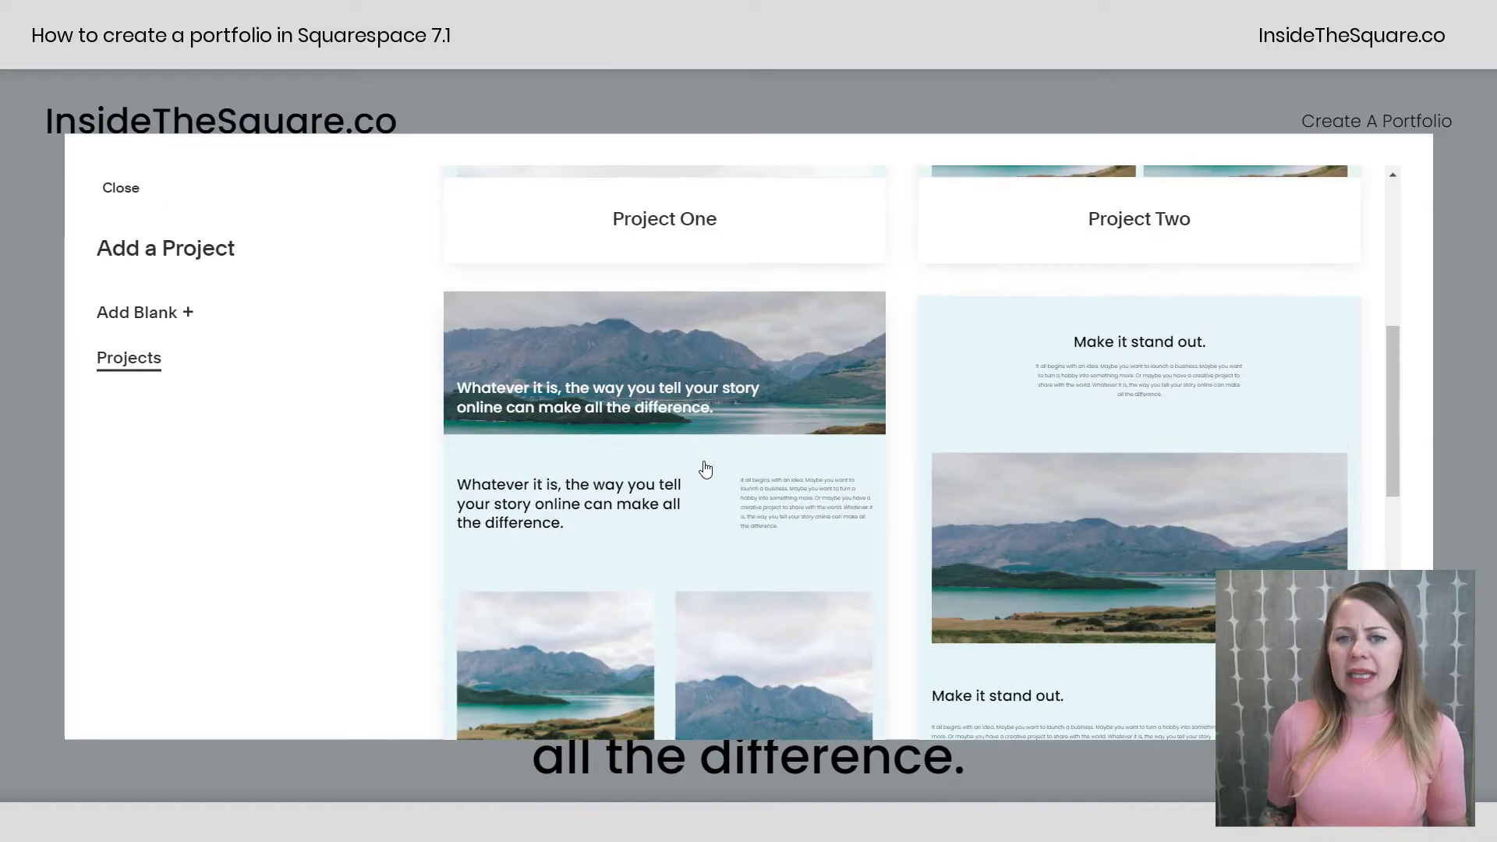
scroll(704, 468, down, 3)
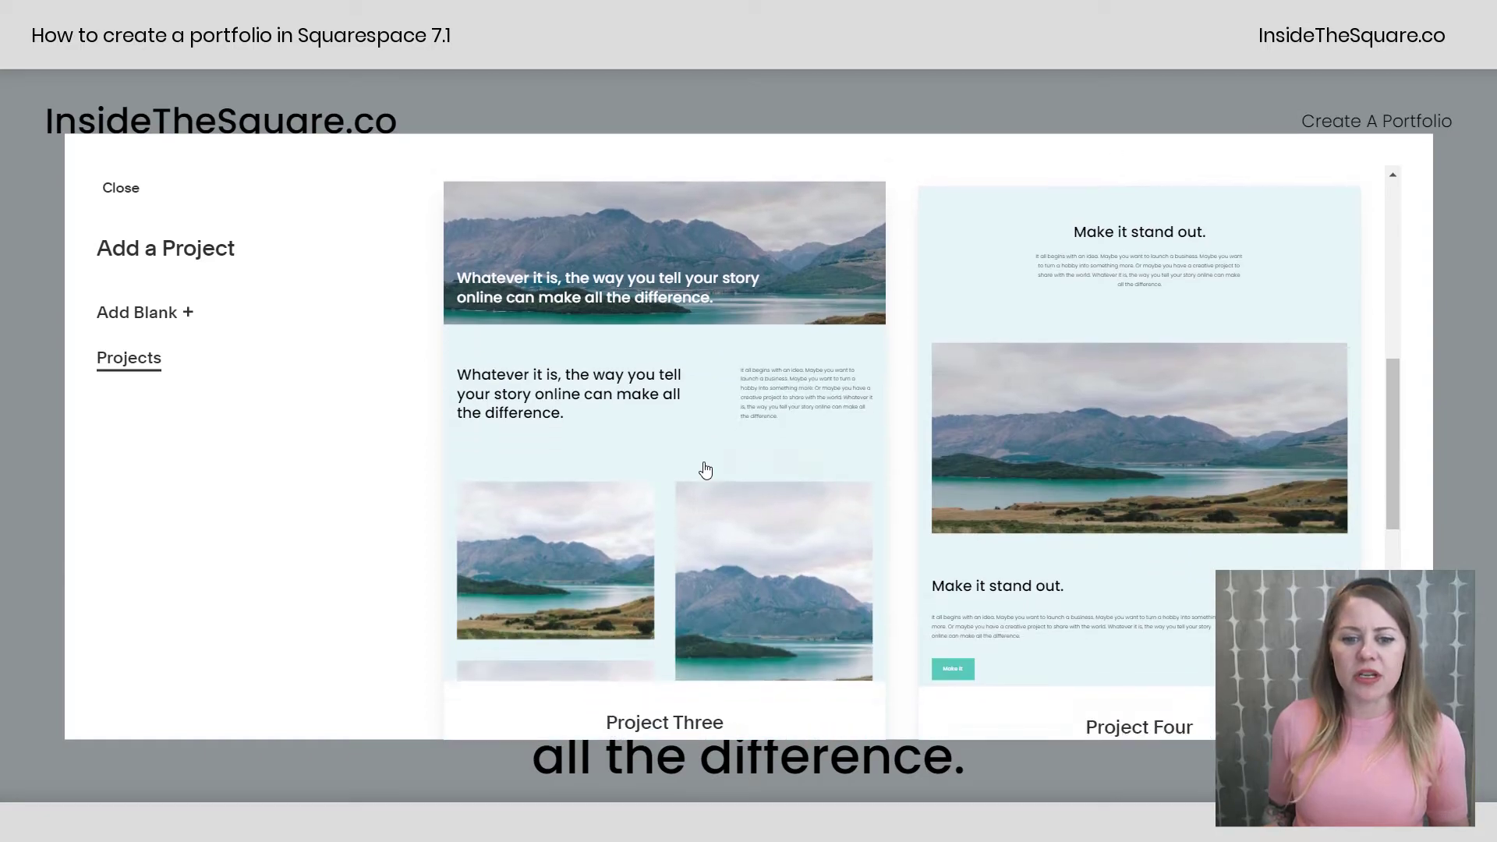
click(156, 315)
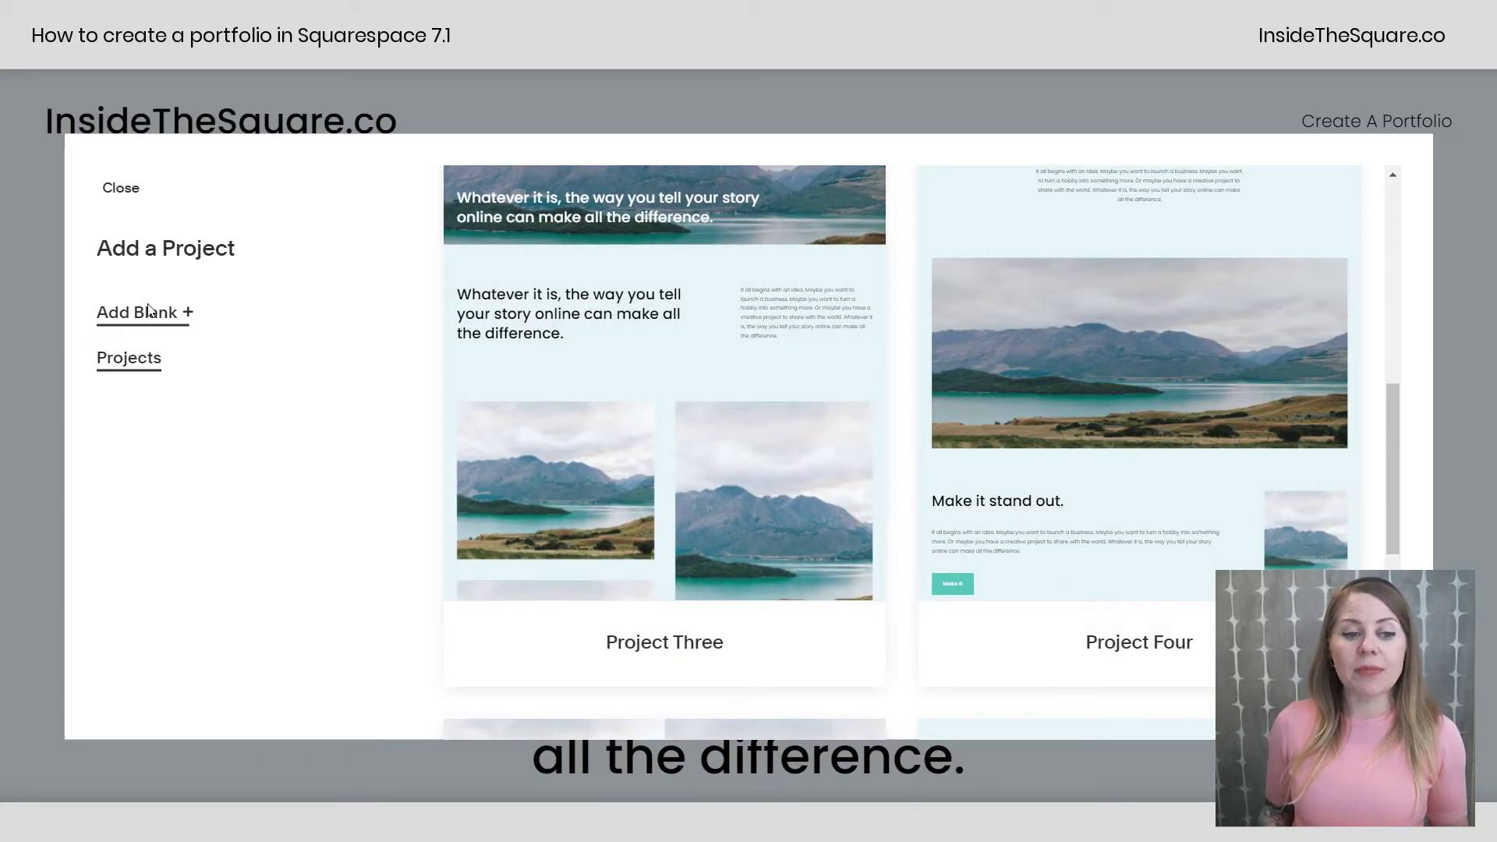
click(718, 311)
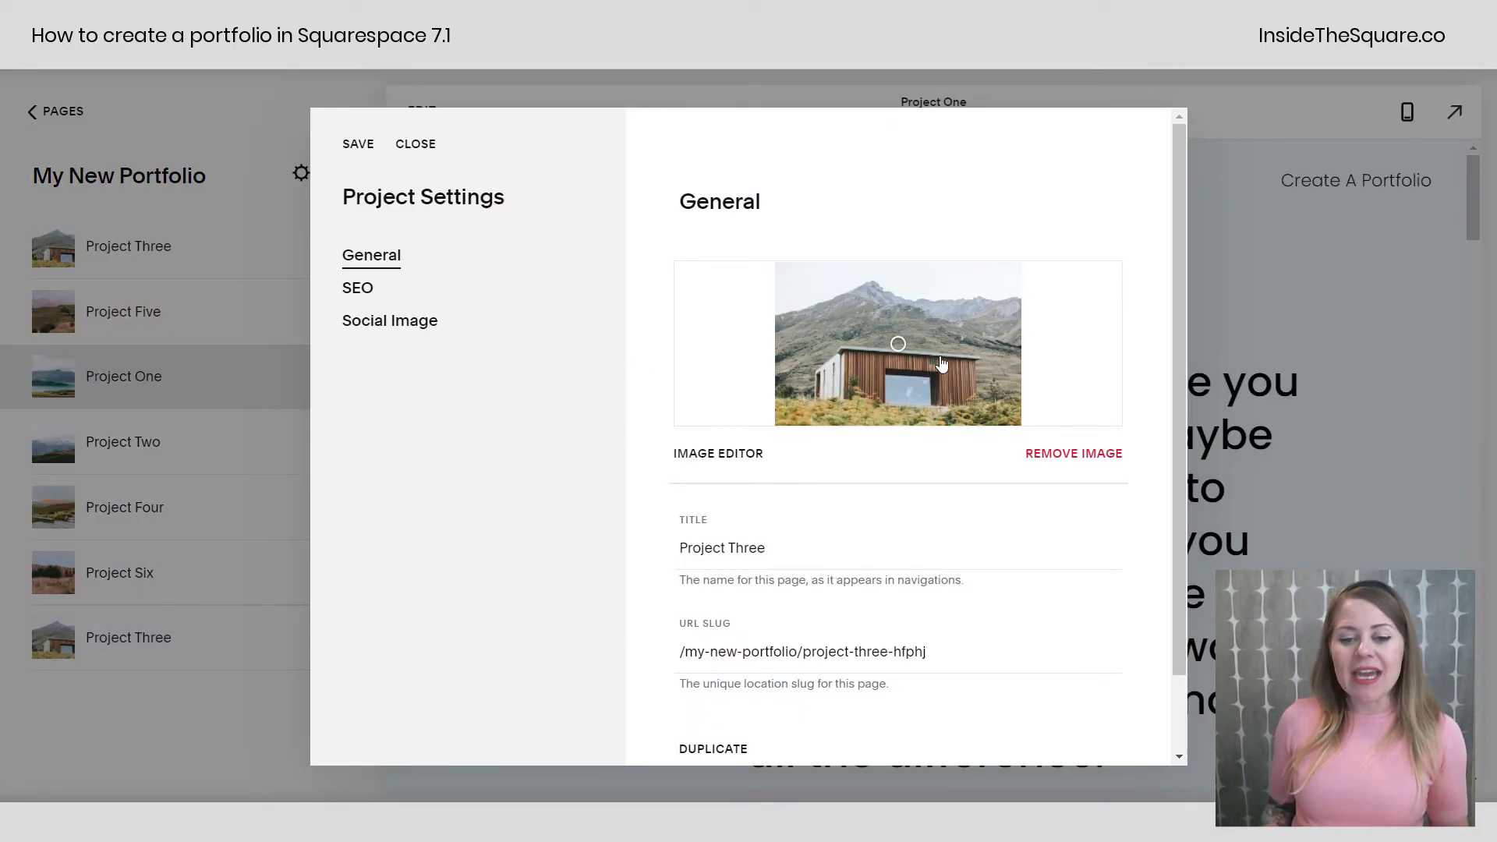
scroll(896, 413, down, 2)
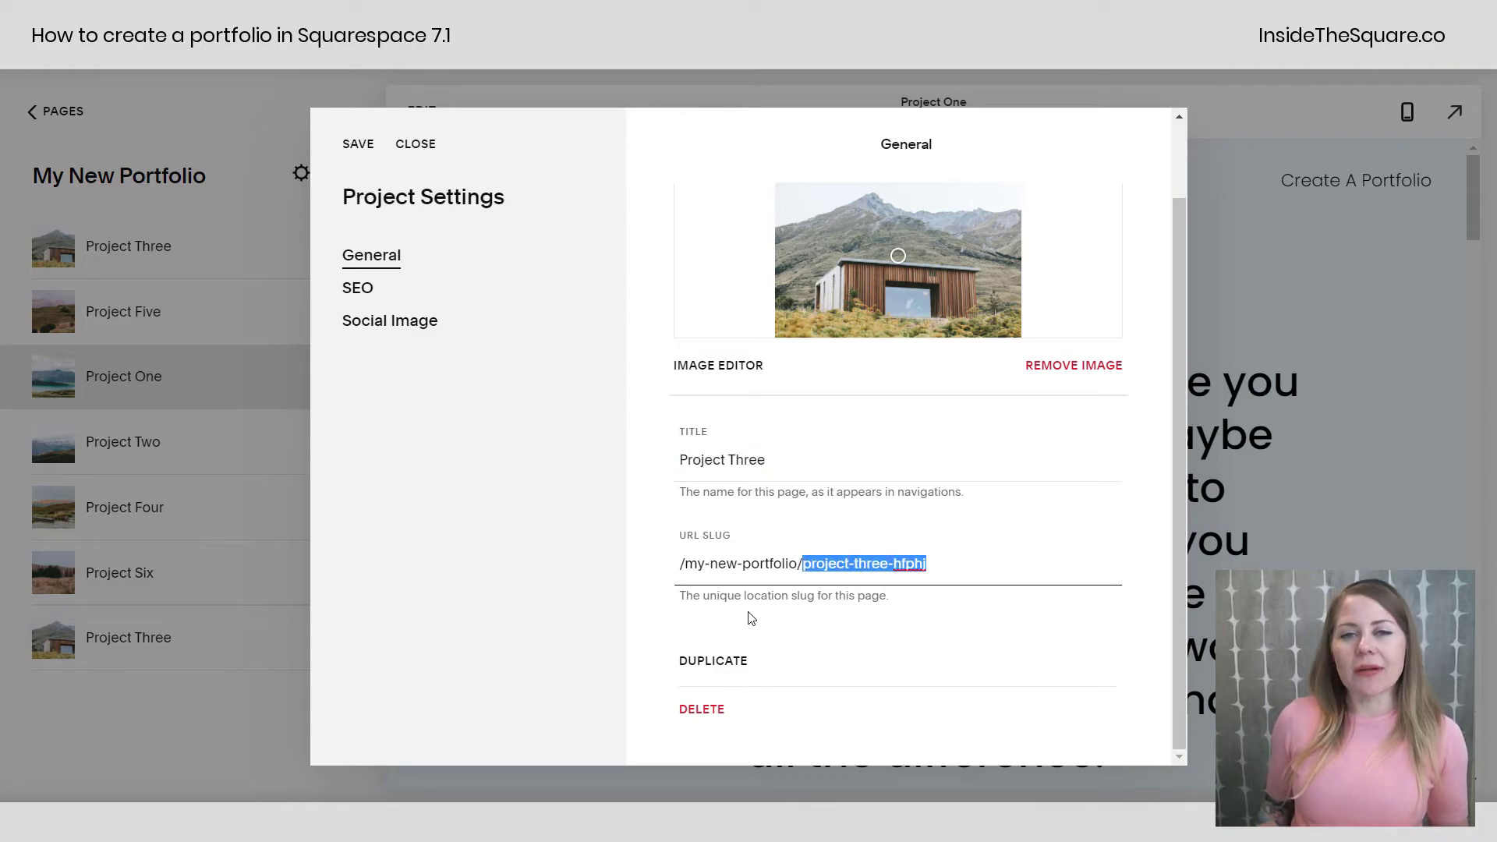
click(405, 327)
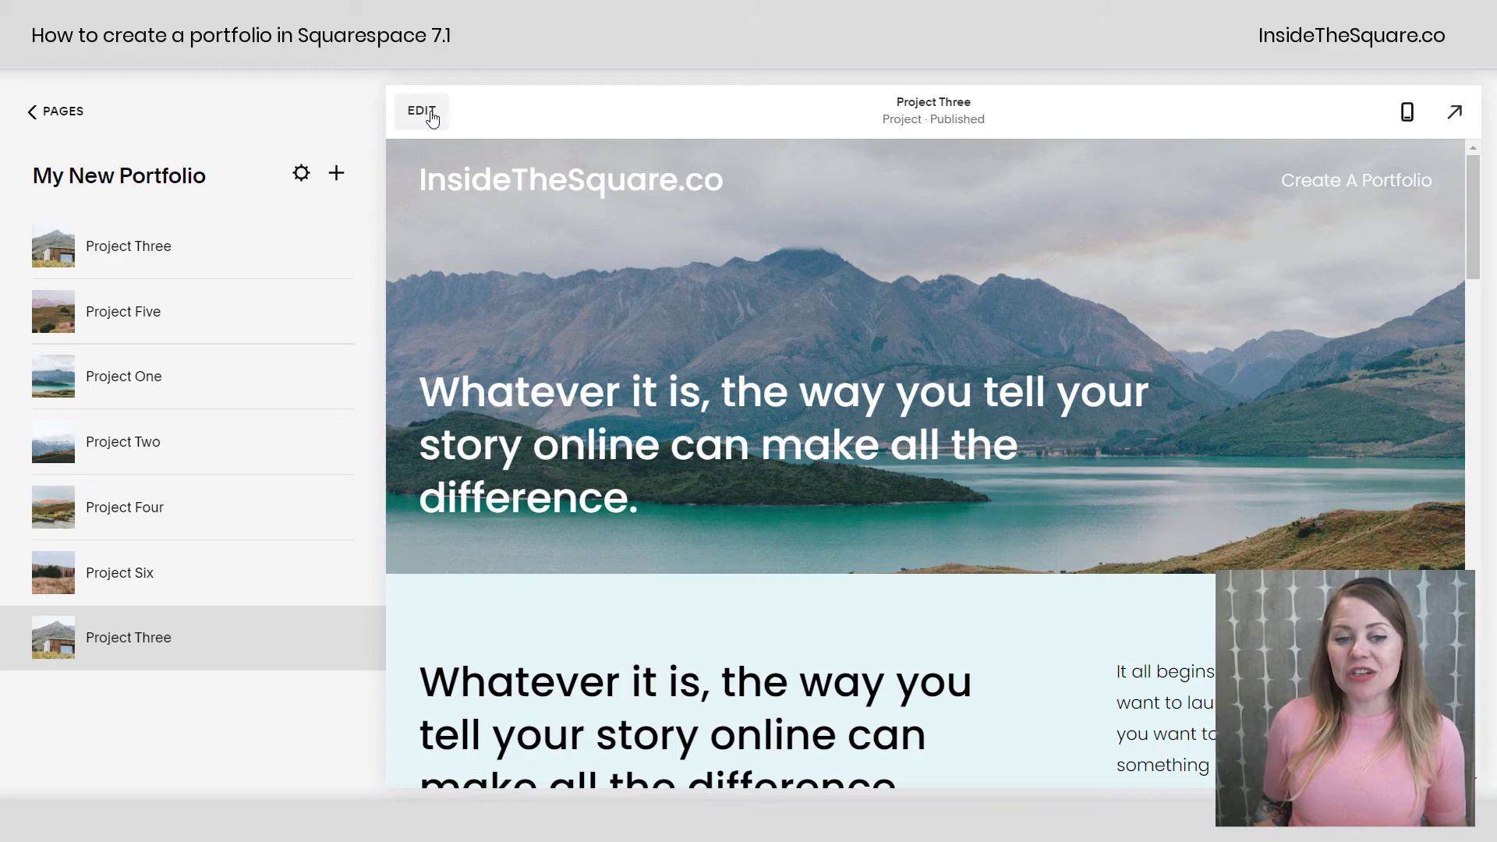
click(422, 112)
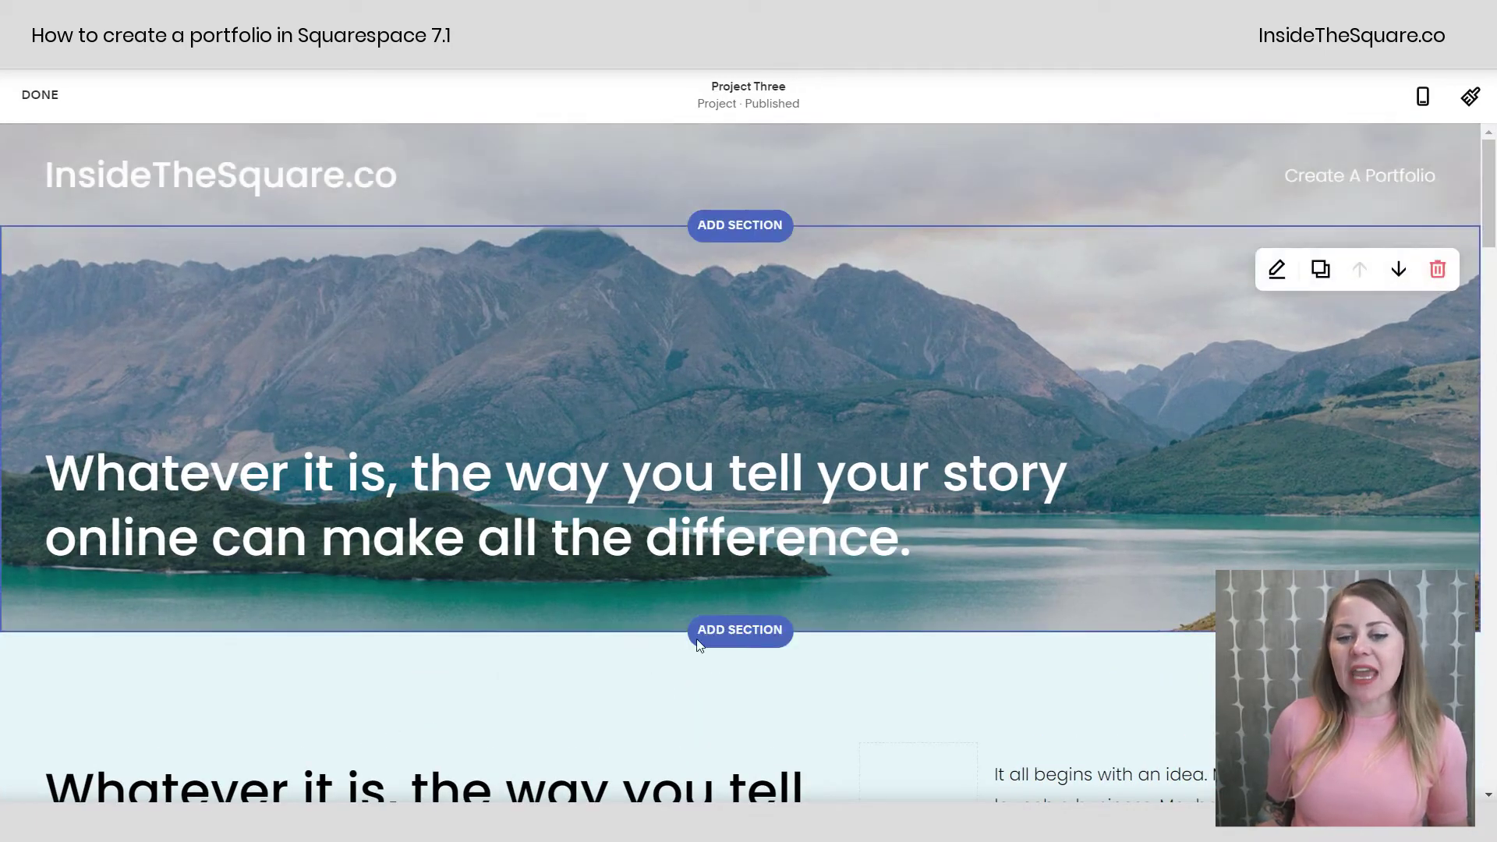
scroll(1004, 407, down, 8)
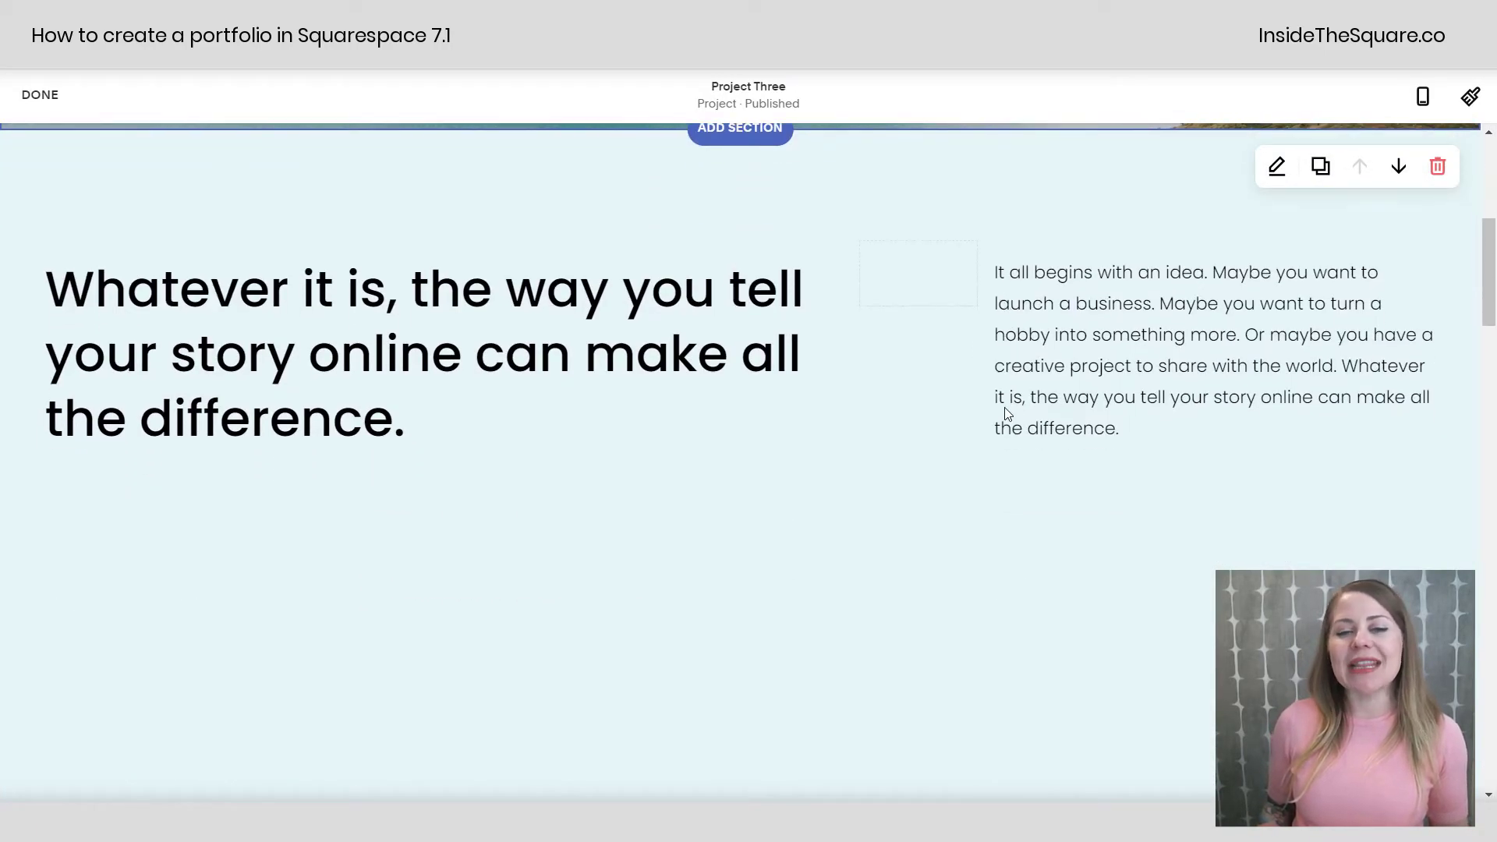
scroll(1001, 405, up, 8)
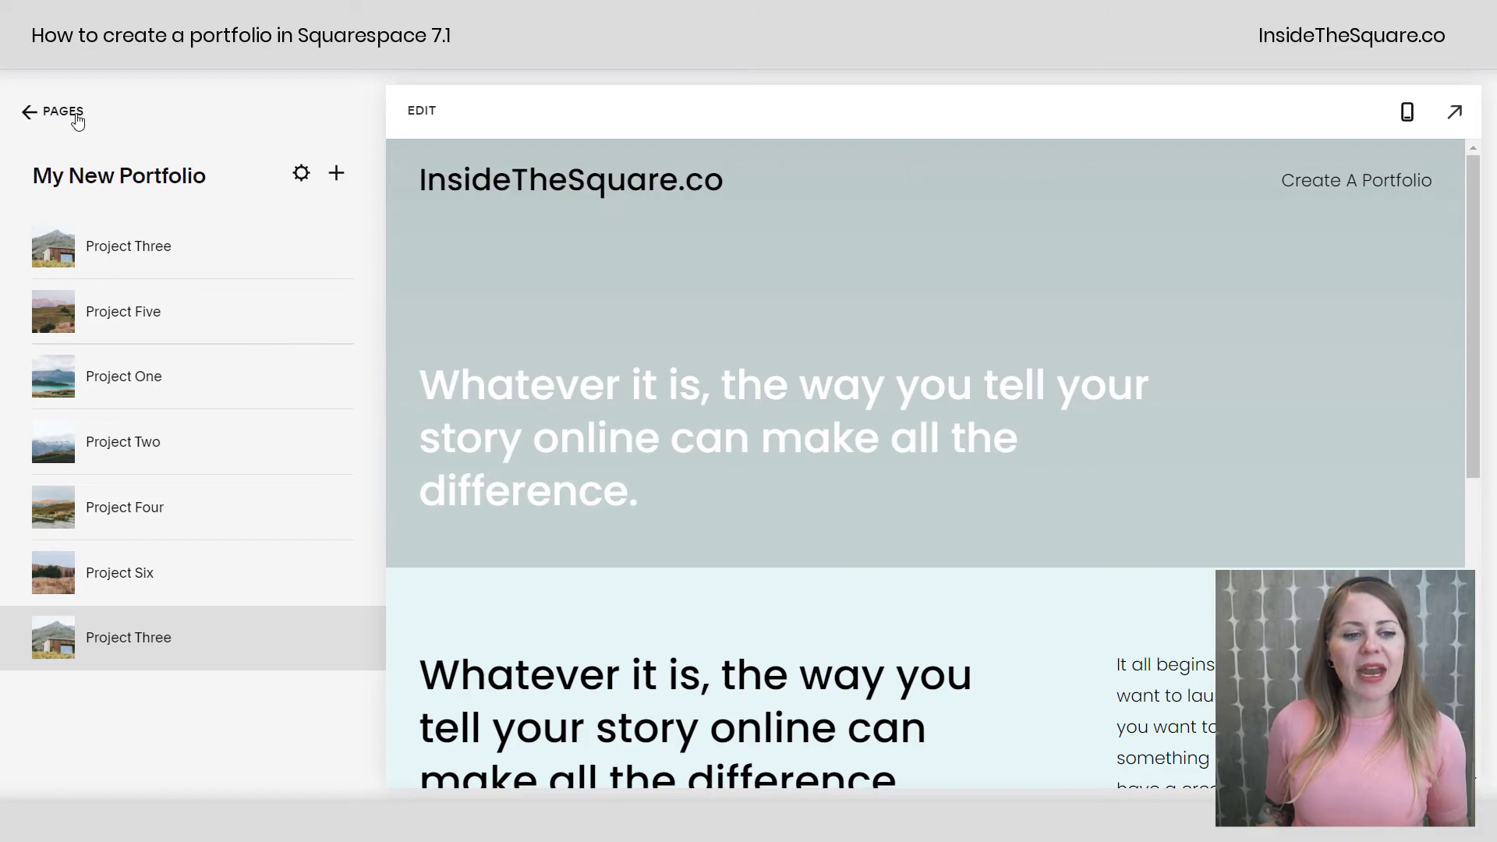
- Move My New Portfolio from Not Linked into Main Navigation and open its page from the header
click(75, 114)
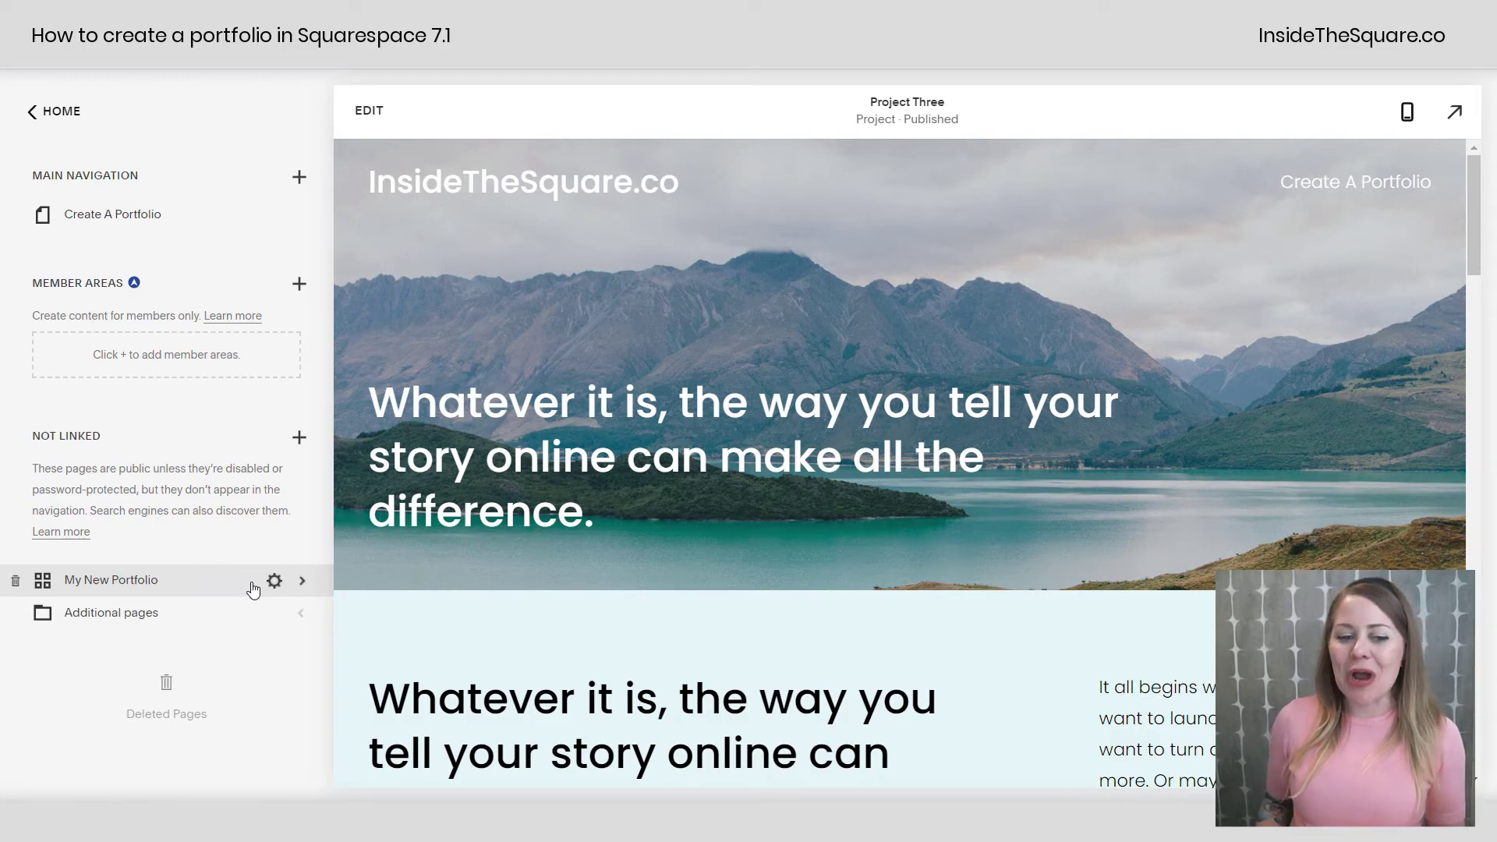
drag(243, 588, 227, 221)
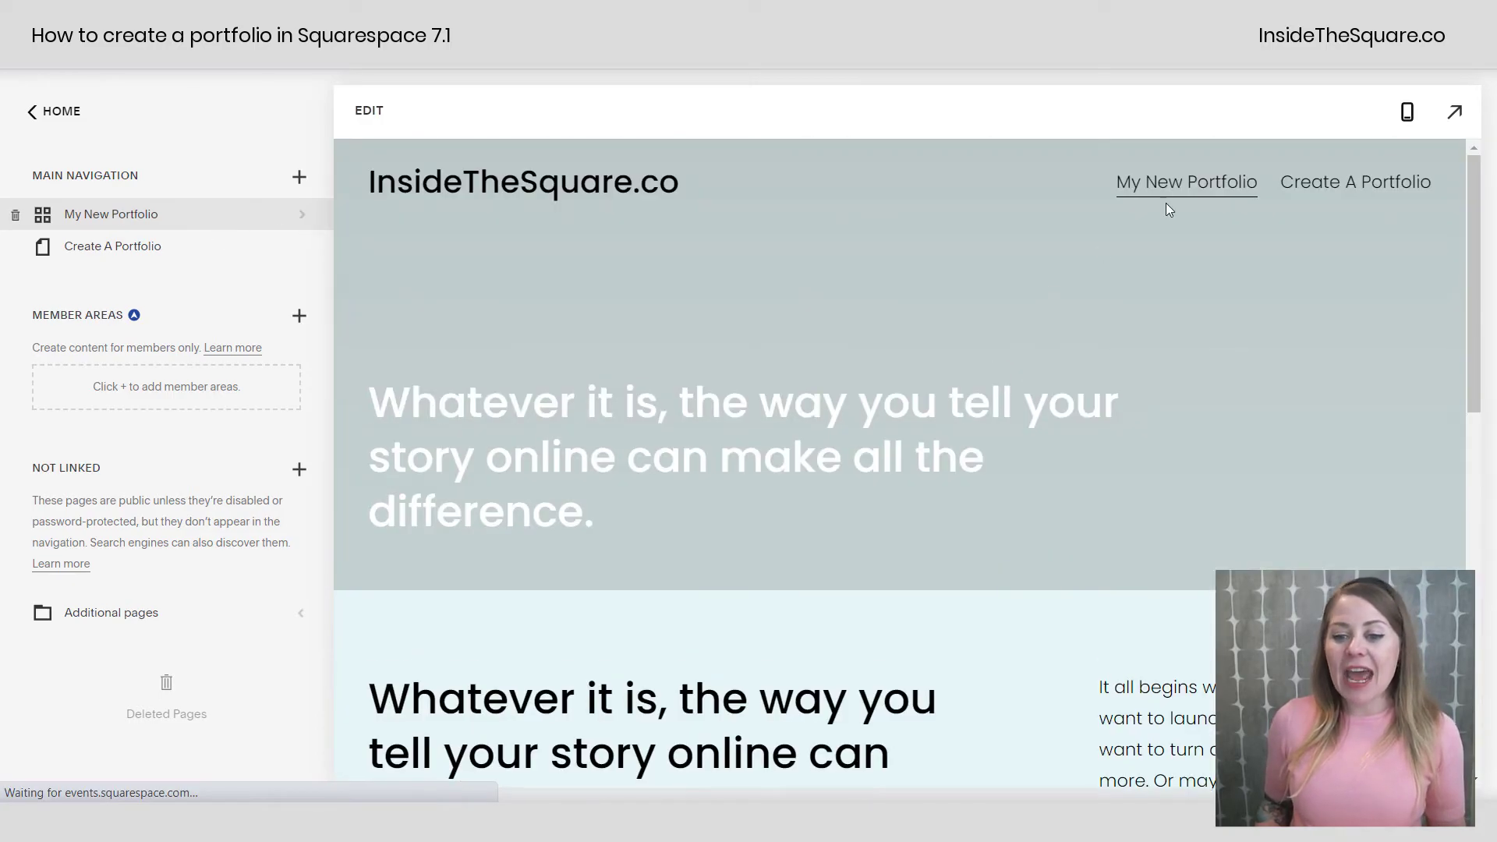
click(1212, 187)
click(1208, 186)
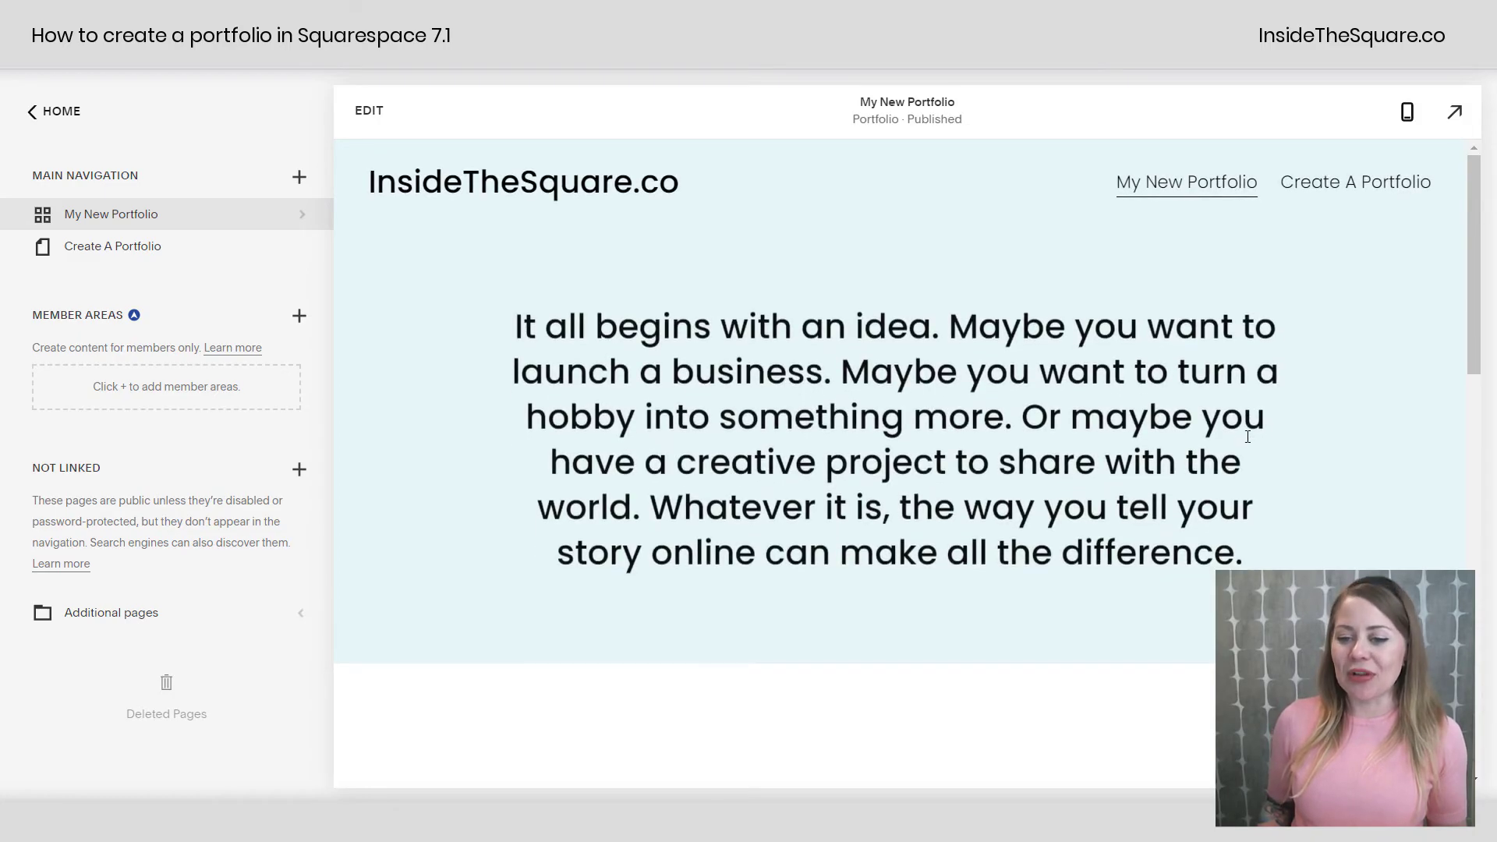
scroll(1247, 437, down, 5)
scroll(1115, 437, down, 4)
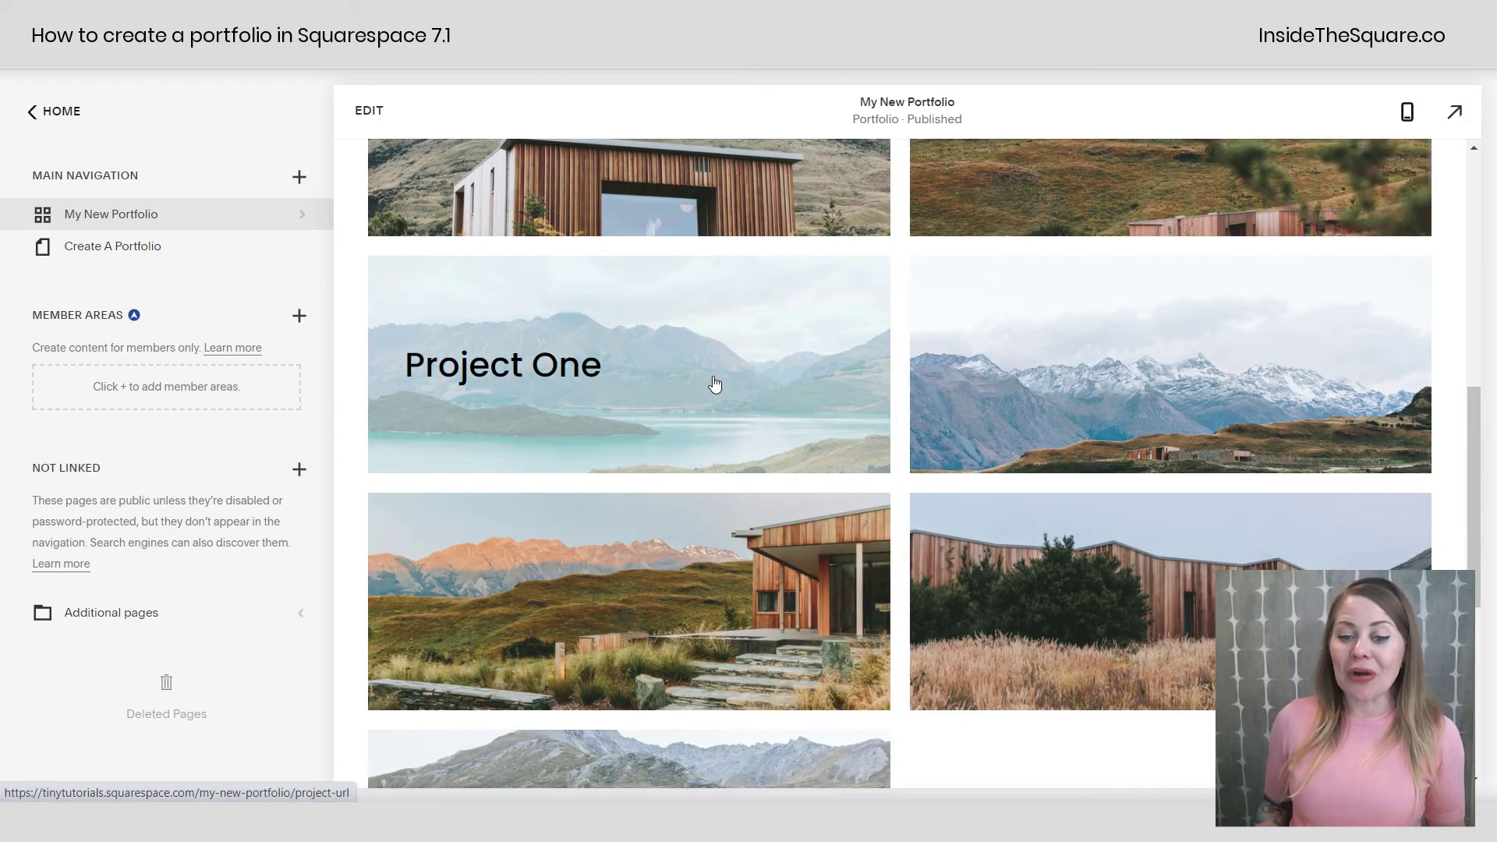
scroll(770, 513, up, 2)
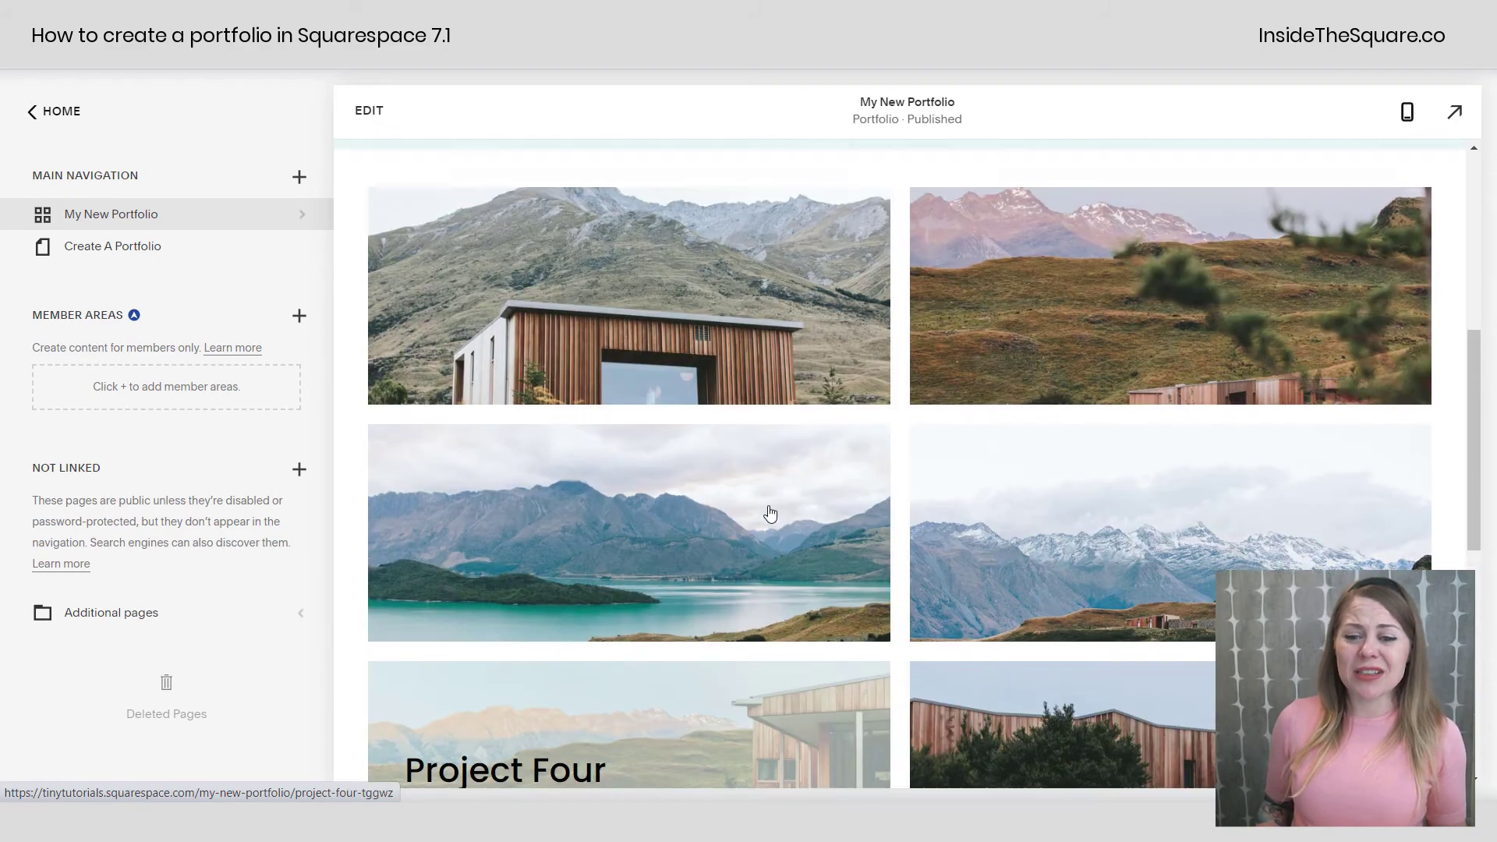
scroll(763, 515, down, 3)
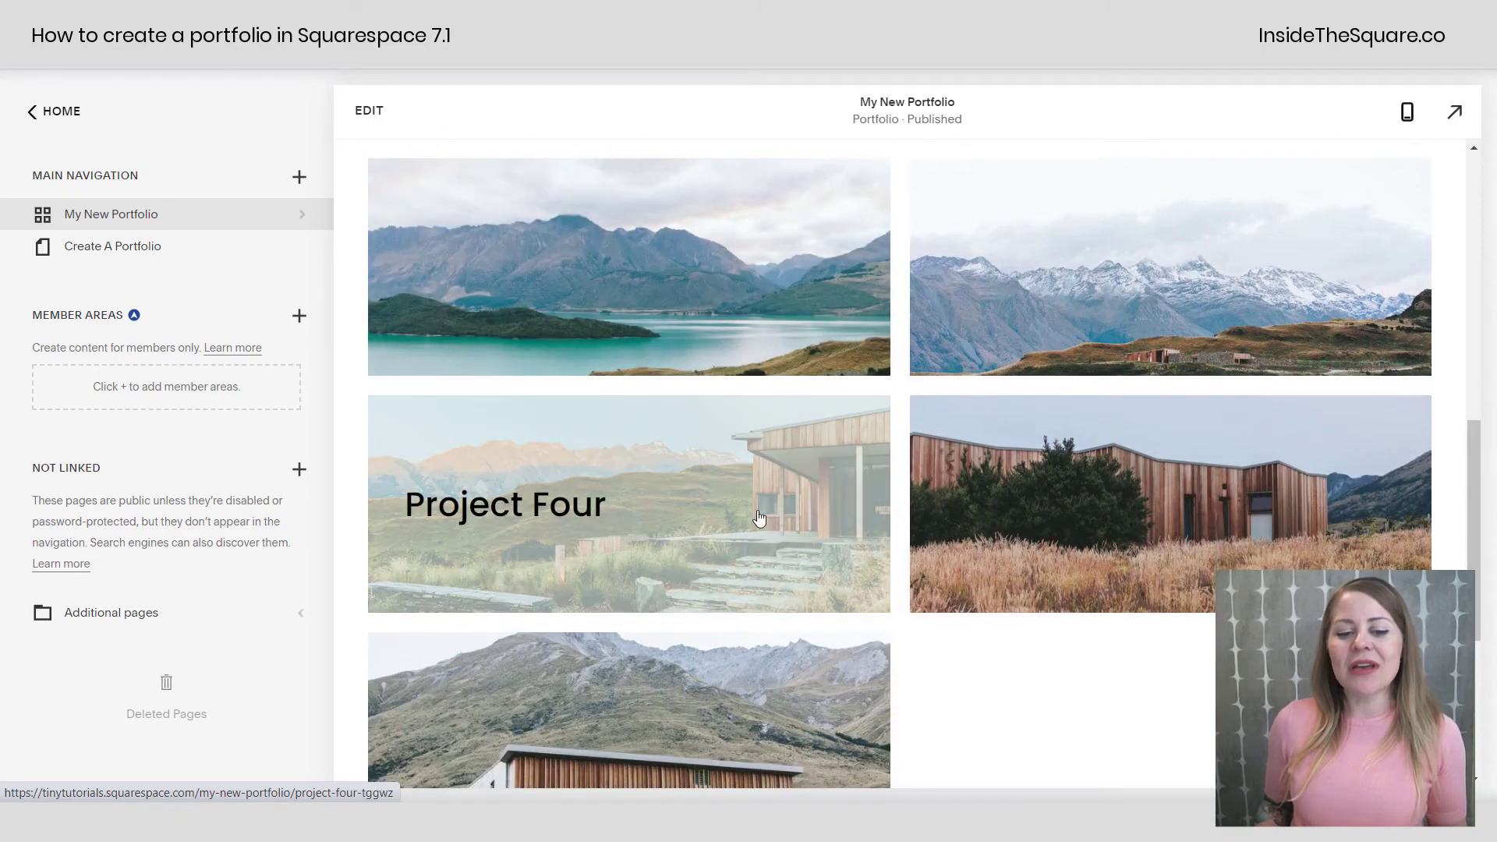
scroll(801, 567, up, 10)
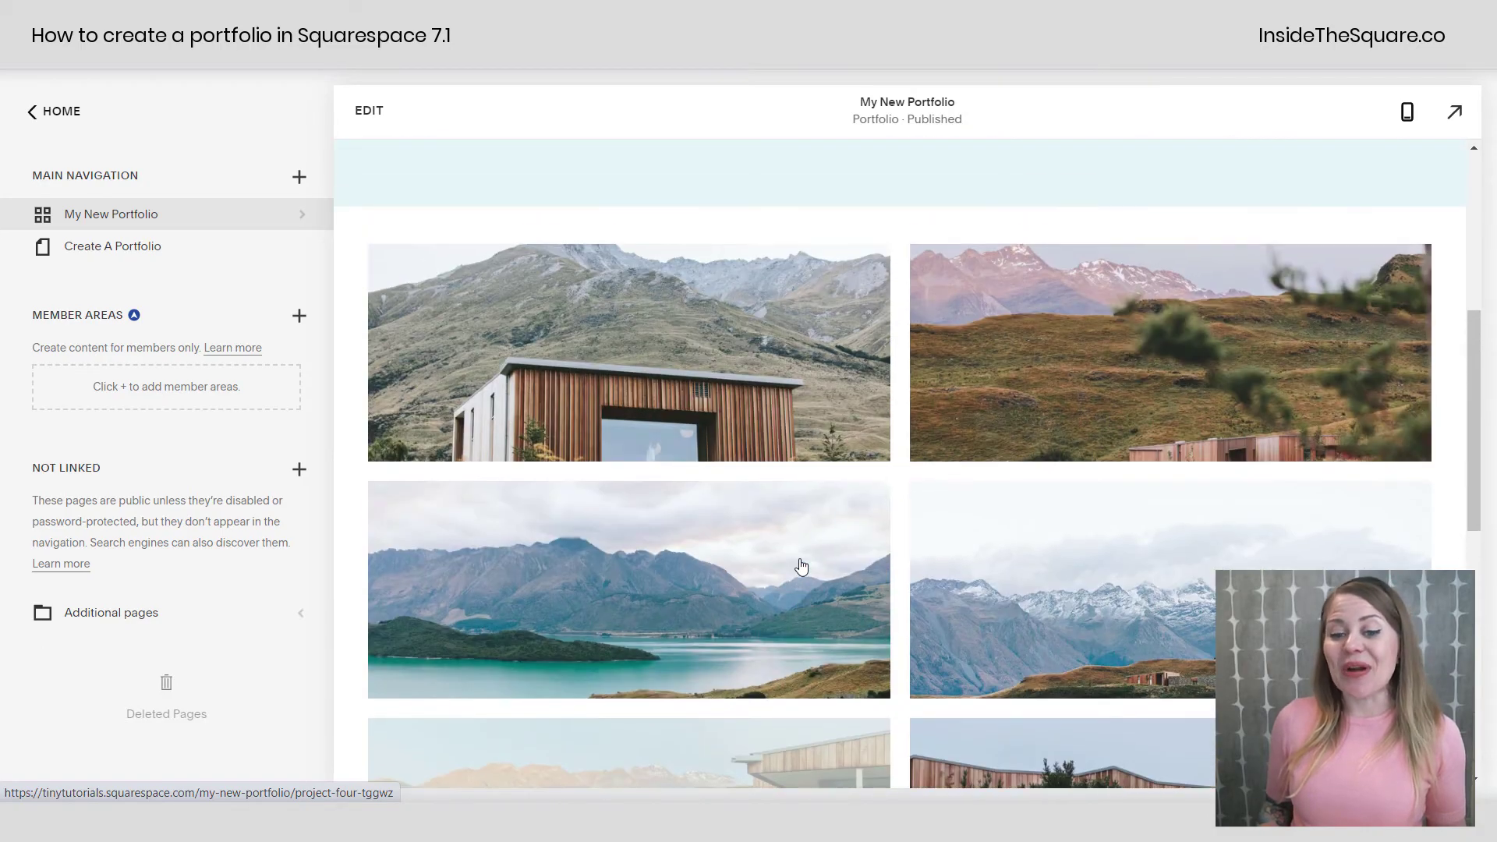